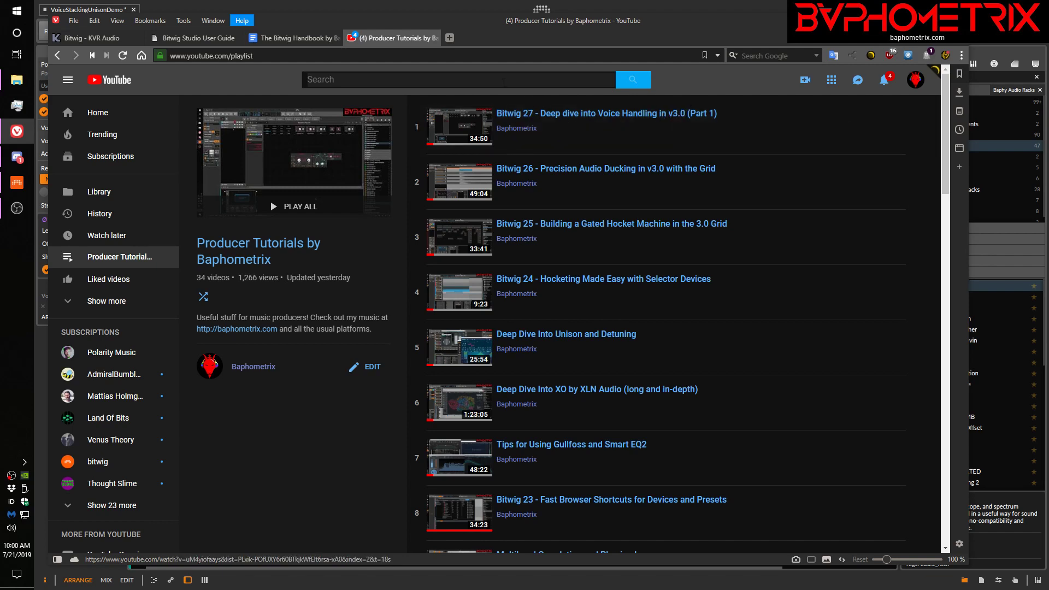
# Step: Switch to Bitwig Studio and try out the Poly Grid's voice count and voice stacking, leaving it mono with stacking off
pyautogui.click(13, 182)
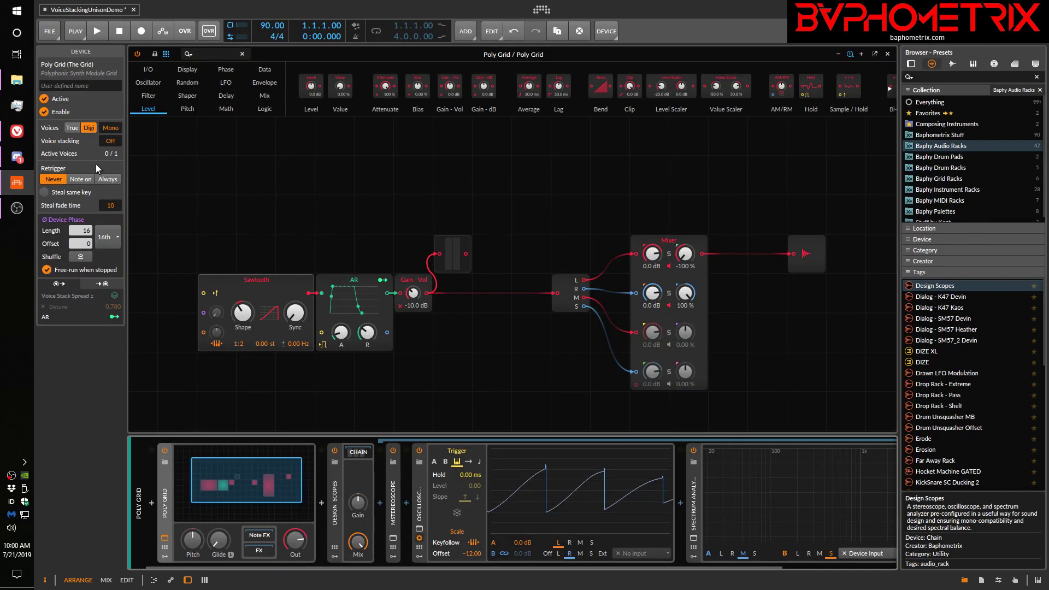
pyautogui.click(110, 128)
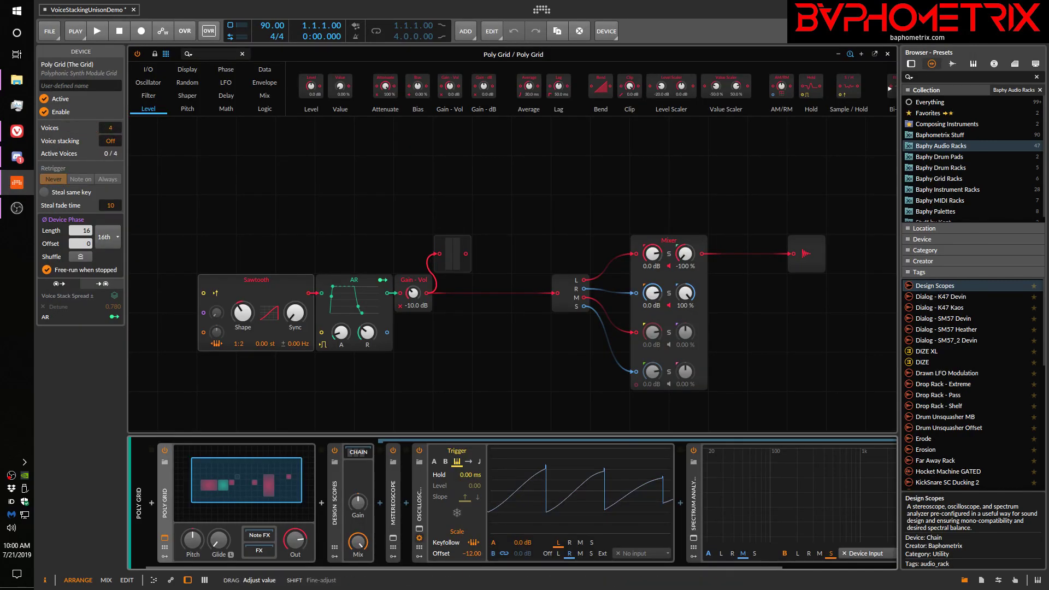
pyautogui.moveTo(110, 128); pyautogui.dragTo(110, 145)
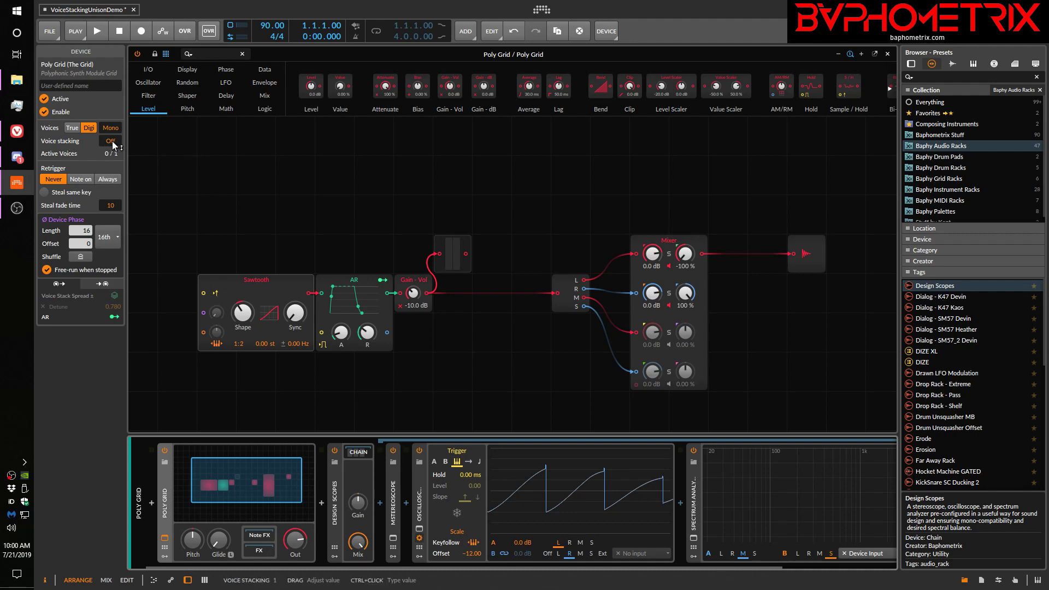
pyautogui.moveTo(113, 143)
pyautogui.mouseDown()
pyautogui.moveTo(113, 131)
pyautogui.moveTo(113, 144)
pyautogui.mouseUp()
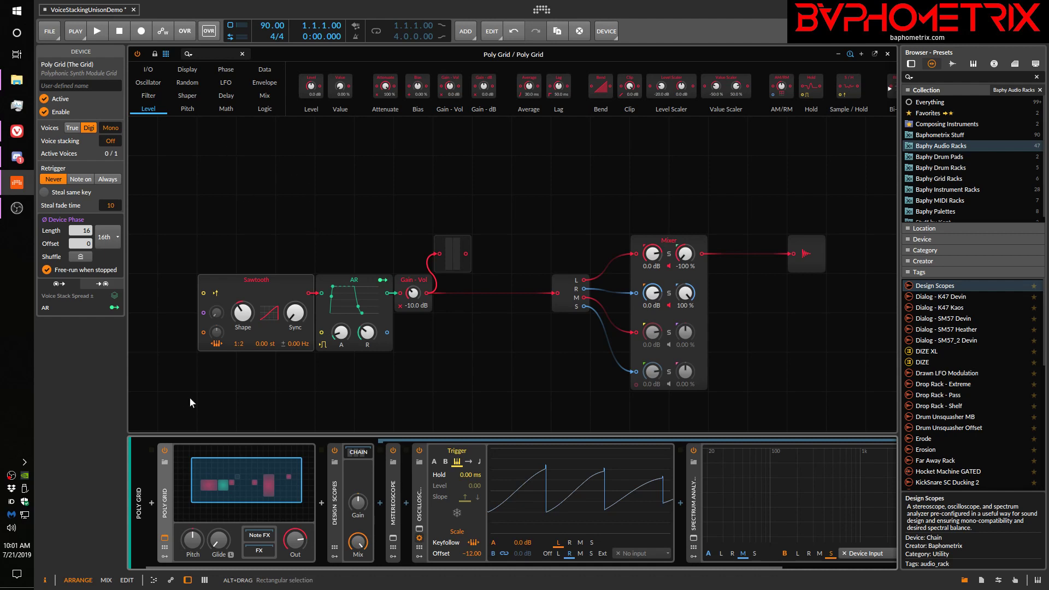
# Step: Close the Poly Grid editor and add an instrument track with Serum_x64 after the Phase-4 track
pyautogui.click(165, 538)
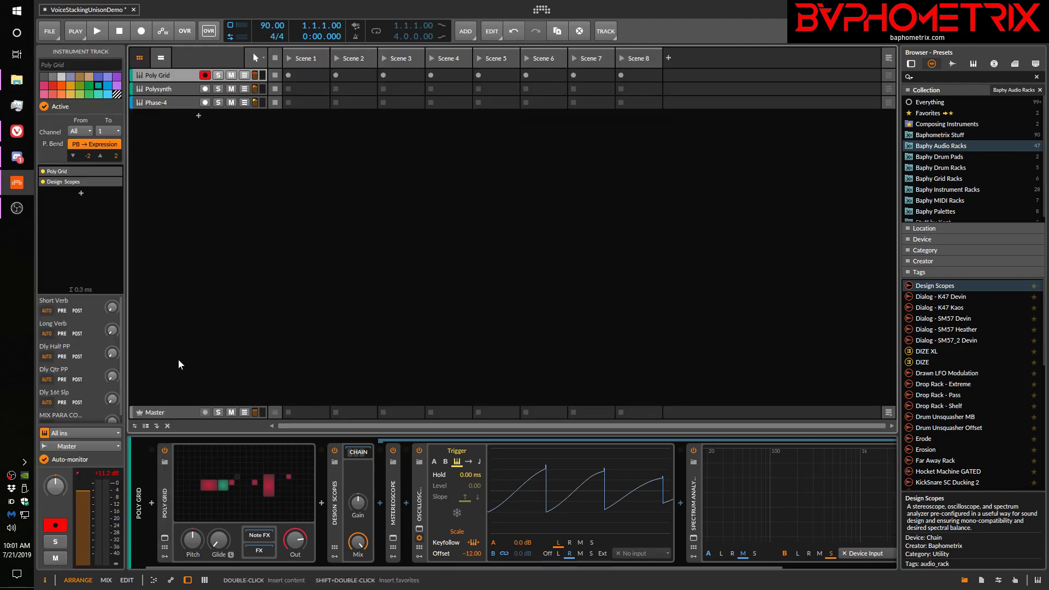
pyautogui.click(190, 108)
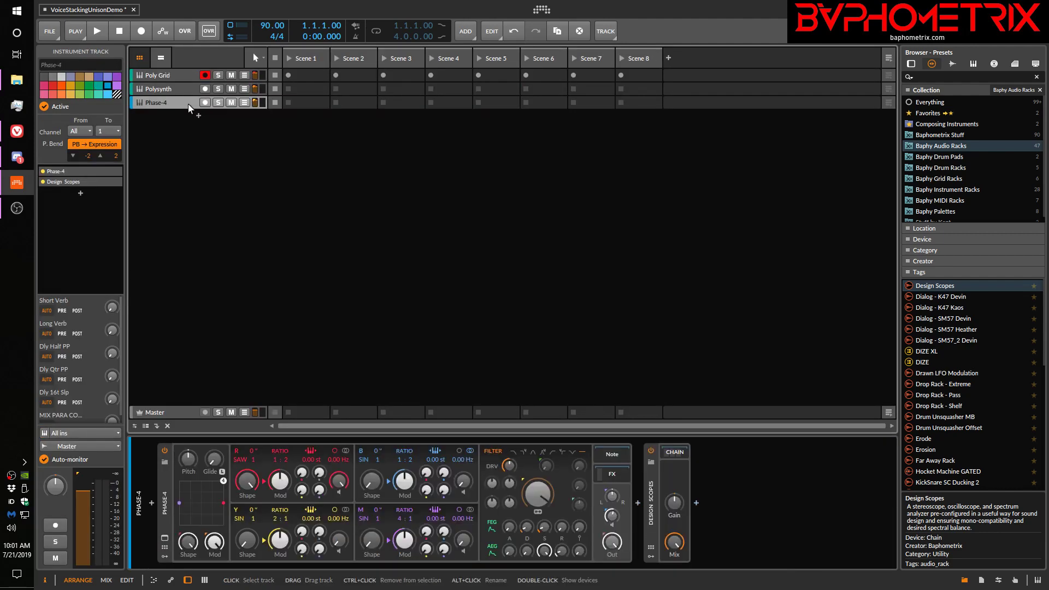
pyautogui.hotkey('ctrl', 't')
pyautogui.write('serum')
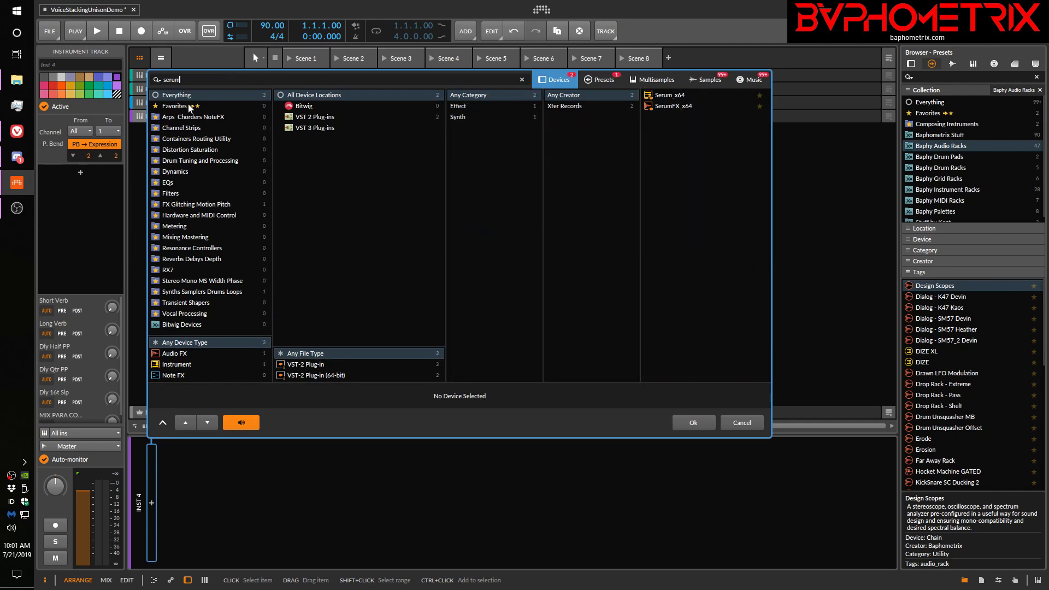
pyautogui.press('Down')
pyautogui.press('Return')
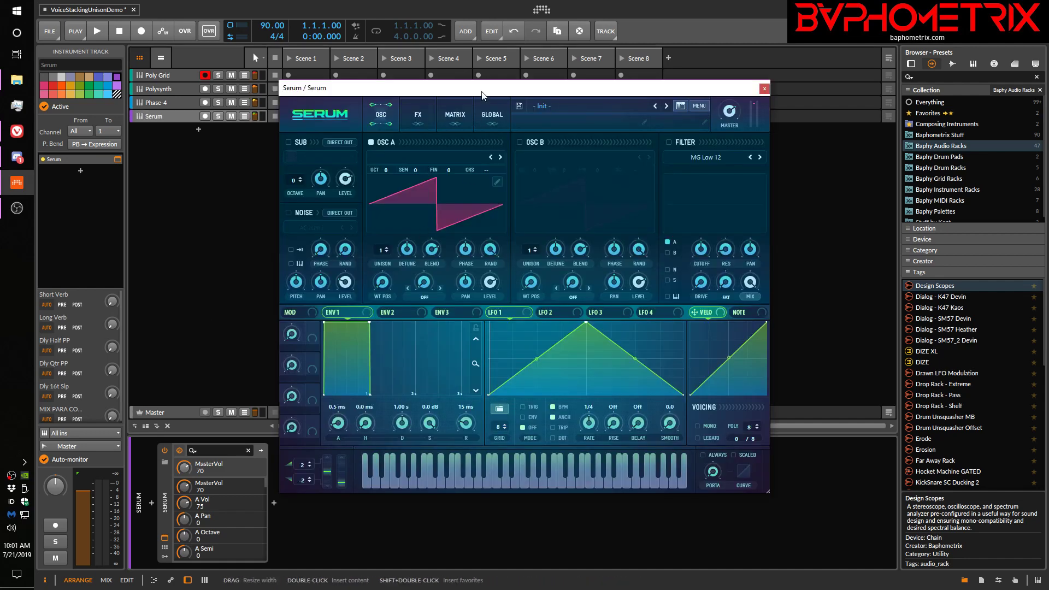
pyautogui.moveTo(481, 91); pyautogui.dragTo(505, 76)
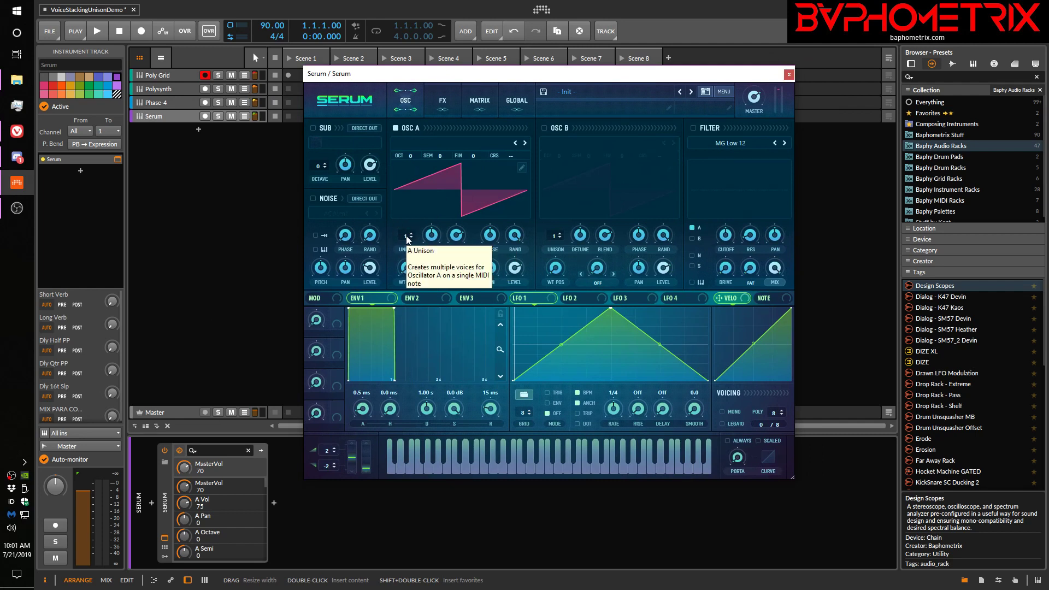
# Step: Set Serum oscillator A's unison to 13 voices and try wider detune amounts starting around 0.25
pyautogui.moveTo(407, 239); pyautogui.dragTo(400, 113)
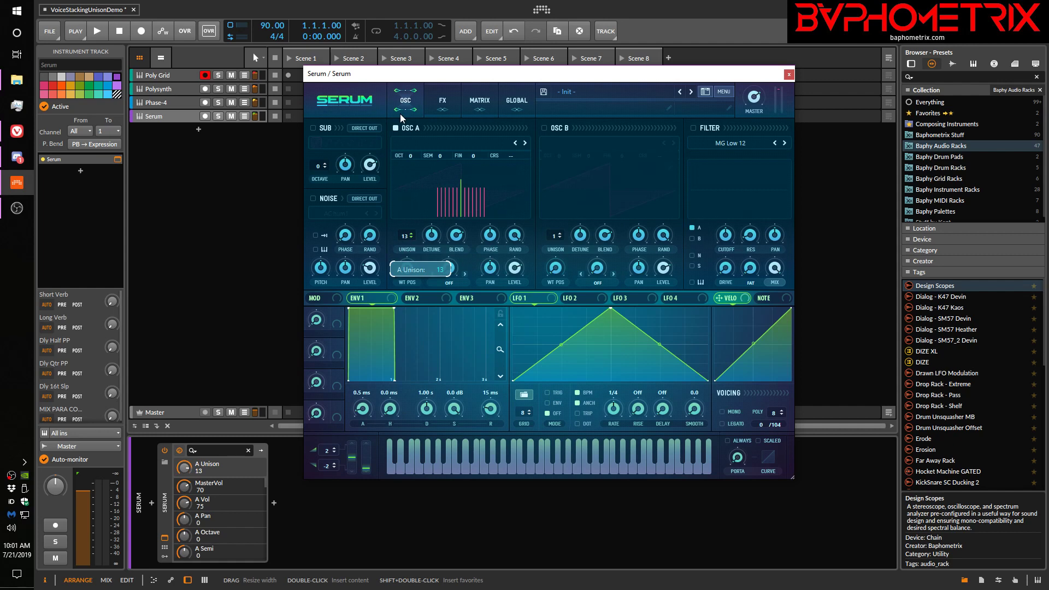
pyautogui.click(431, 236)
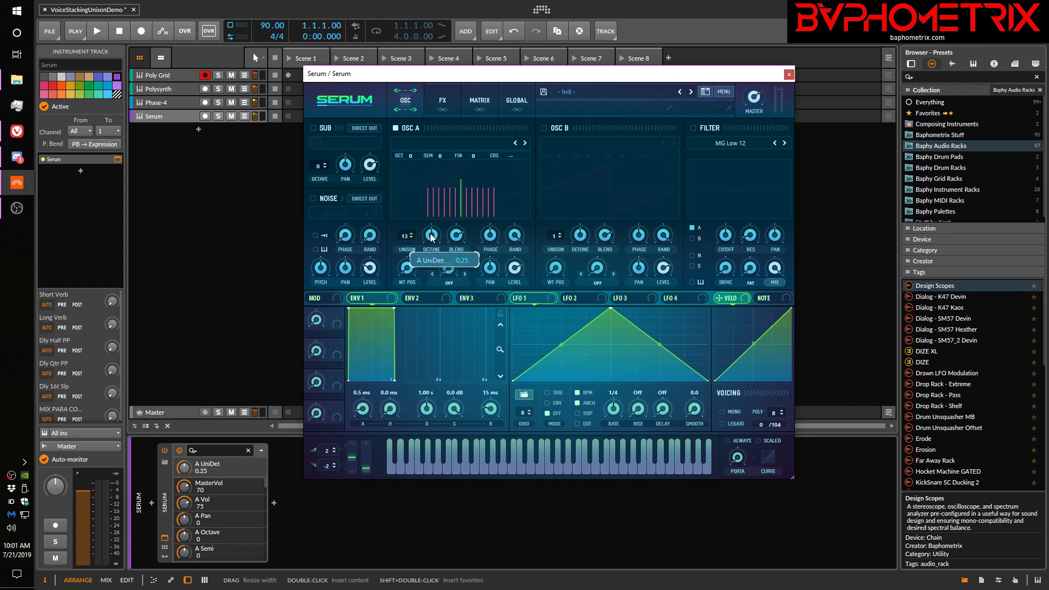
pyautogui.moveTo(431, 235); pyautogui.dragTo(451, 197)
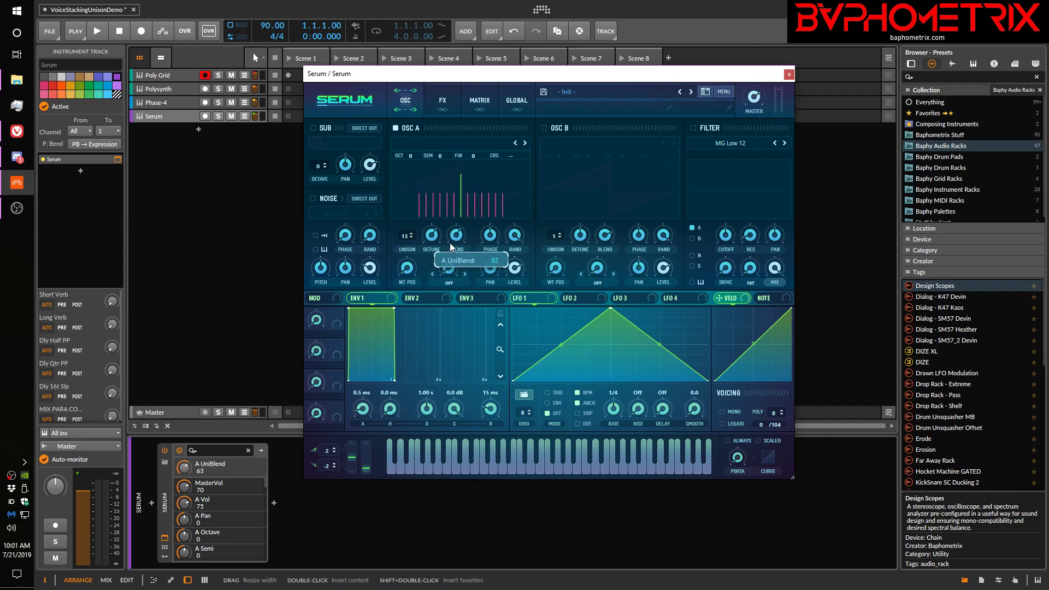
# Step: Reduce oscillator A's unison to 4 voices and set its unison blend to 66
pyautogui.moveTo(450, 244); pyautogui.dragTo(401, 319)
pyautogui.click(407, 238)
pyautogui.moveTo(456, 239)
pyautogui.mouseDown()
pyautogui.moveTo(455, 263)
pyautogui.moveTo(457, 230)
pyautogui.moveTo(458, 247)
pyautogui.mouseUp()
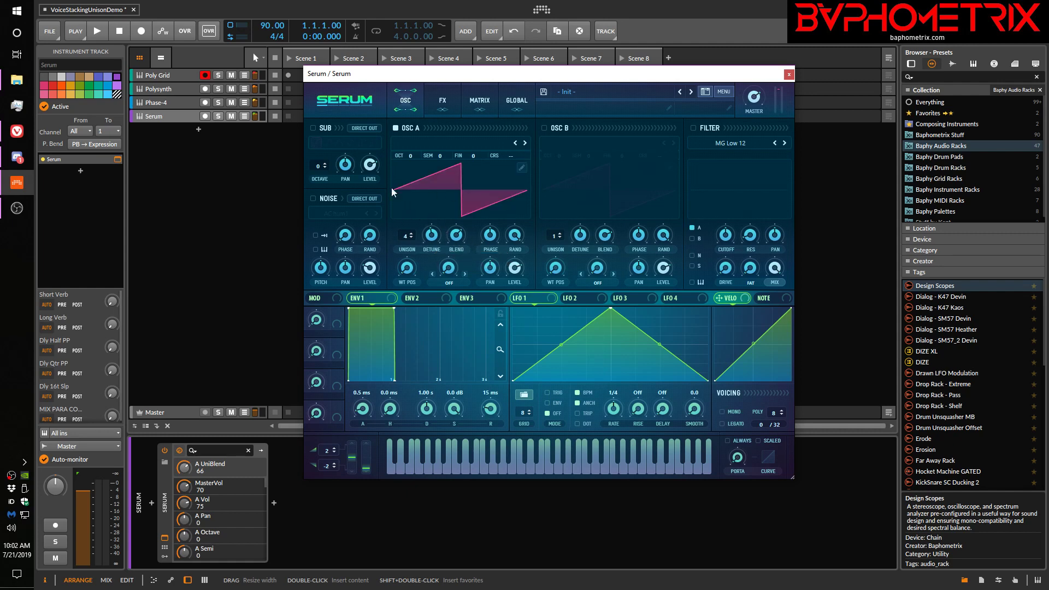
# Step: Set oscillator A's unison mode to Exp. in Serum's global settings
pyautogui.click(511, 100)
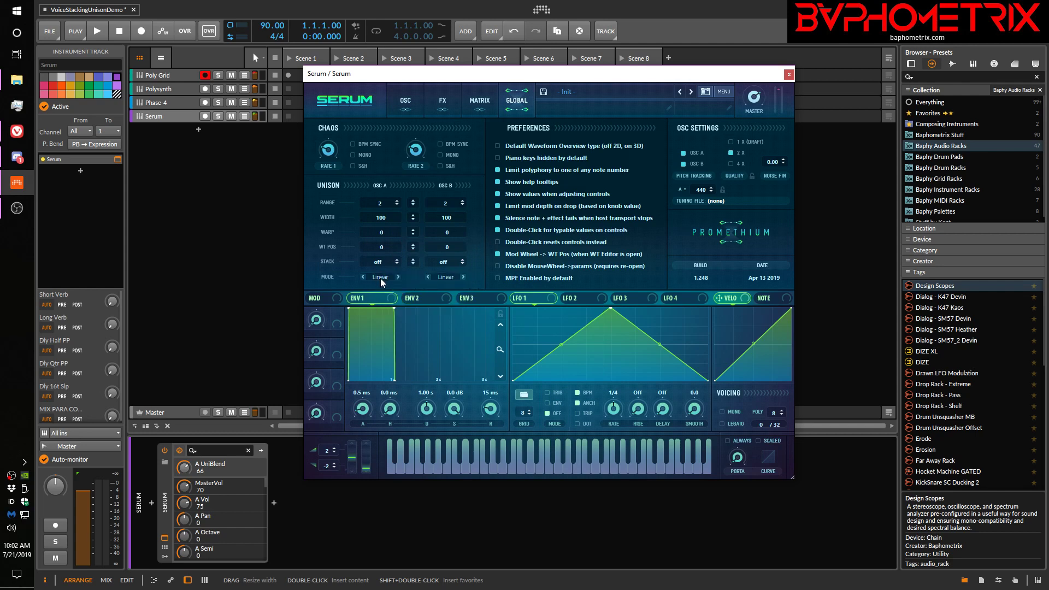
pyautogui.click(385, 278)
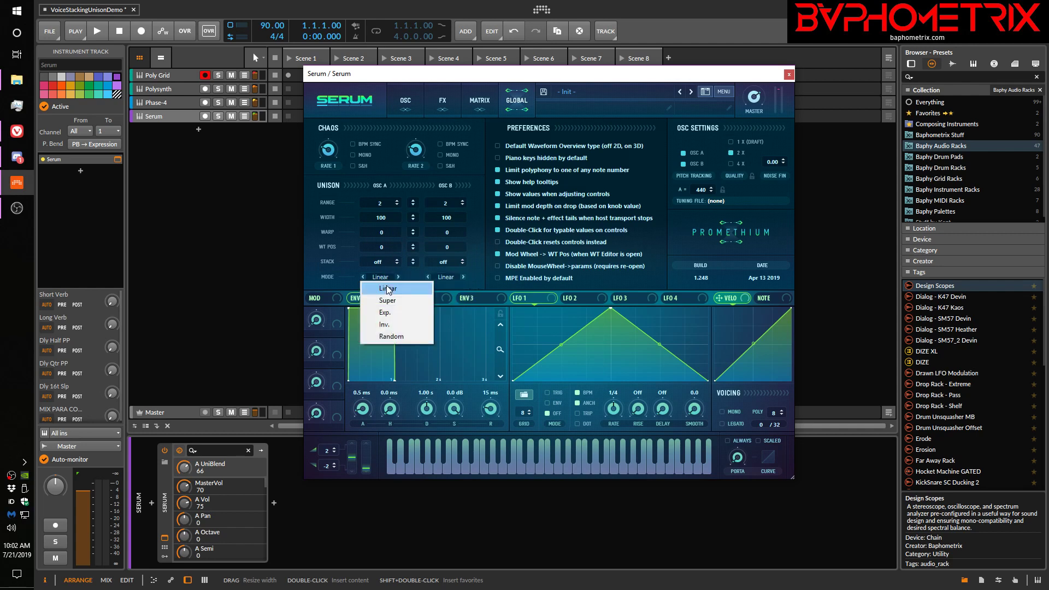
pyautogui.click(385, 312)
# Step: Return to the oscillator page and set oscillator A to 7 unison voices with detune at about 0.25
pyautogui.click(408, 101)
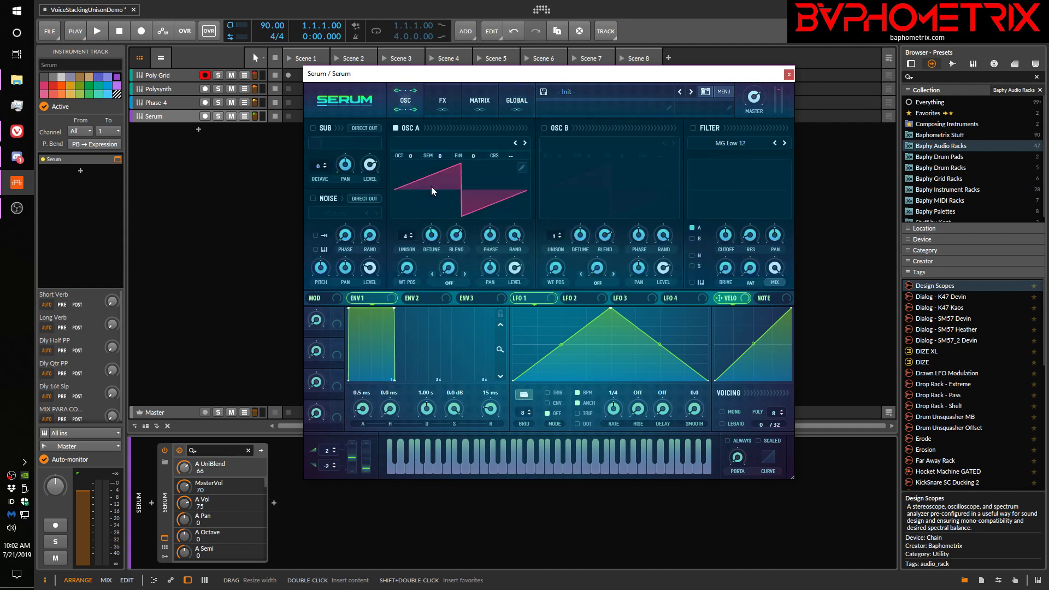
pyautogui.click(432, 235)
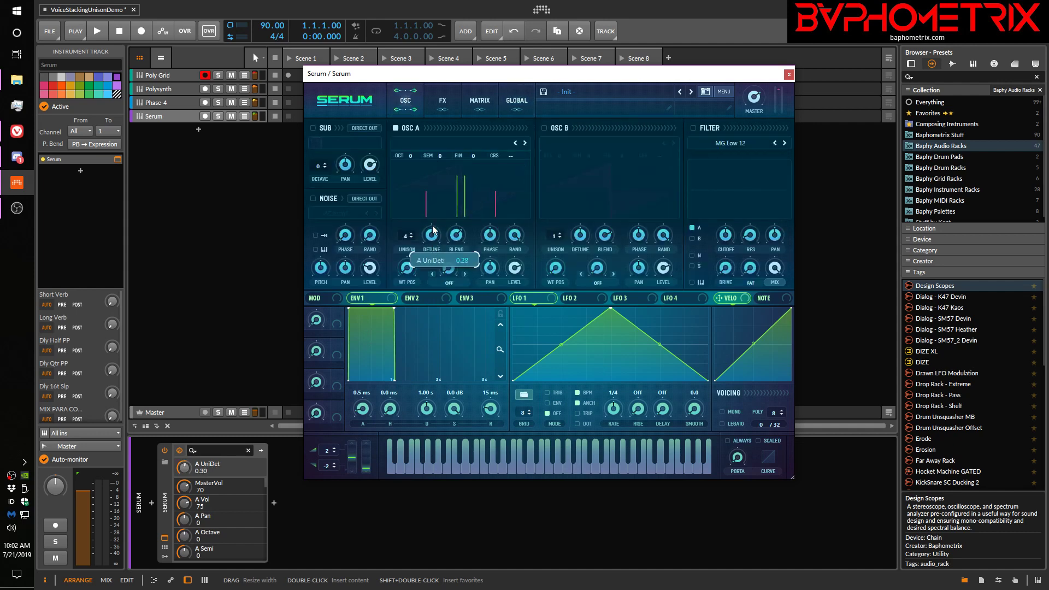
pyautogui.moveTo(405, 235); pyautogui.dragTo(434, 232)
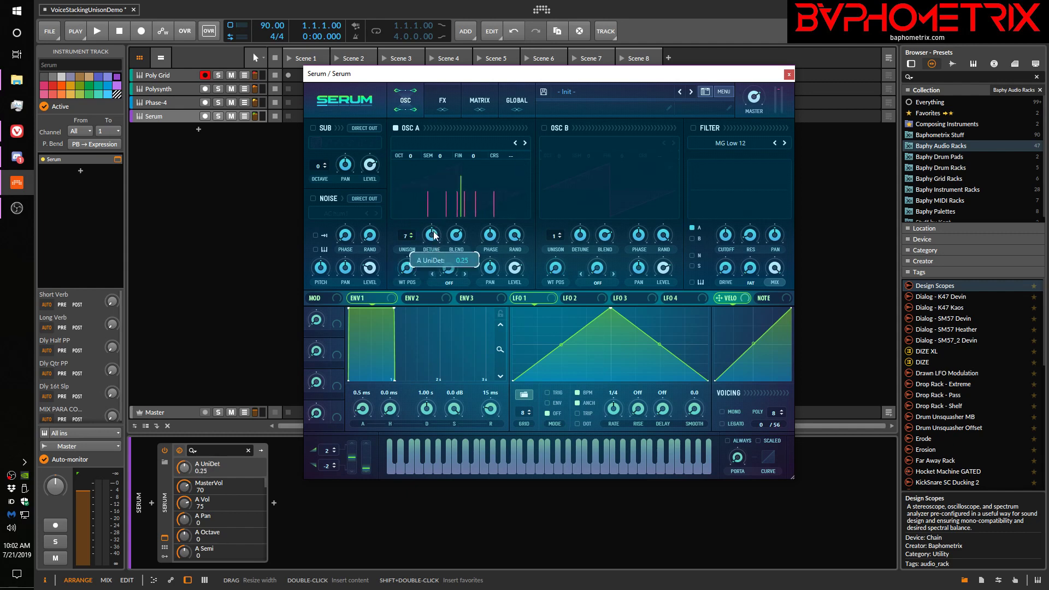
# Step: Set oscillator A's unison mode to Linear and adjust its detune to 0.27
pyautogui.click(515, 102)
pyautogui.click(375, 277)
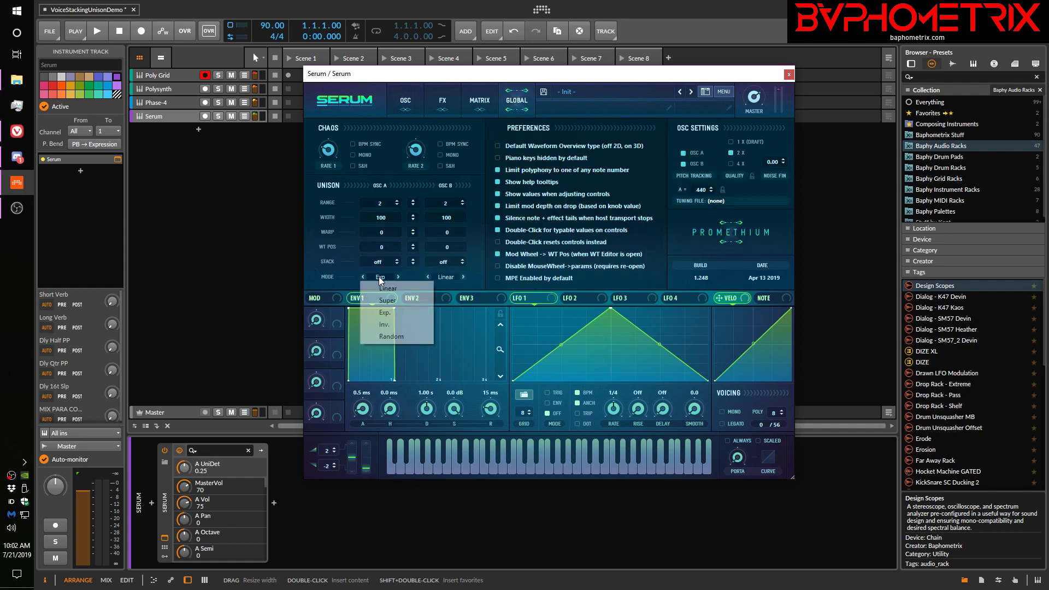
pyautogui.click(381, 290)
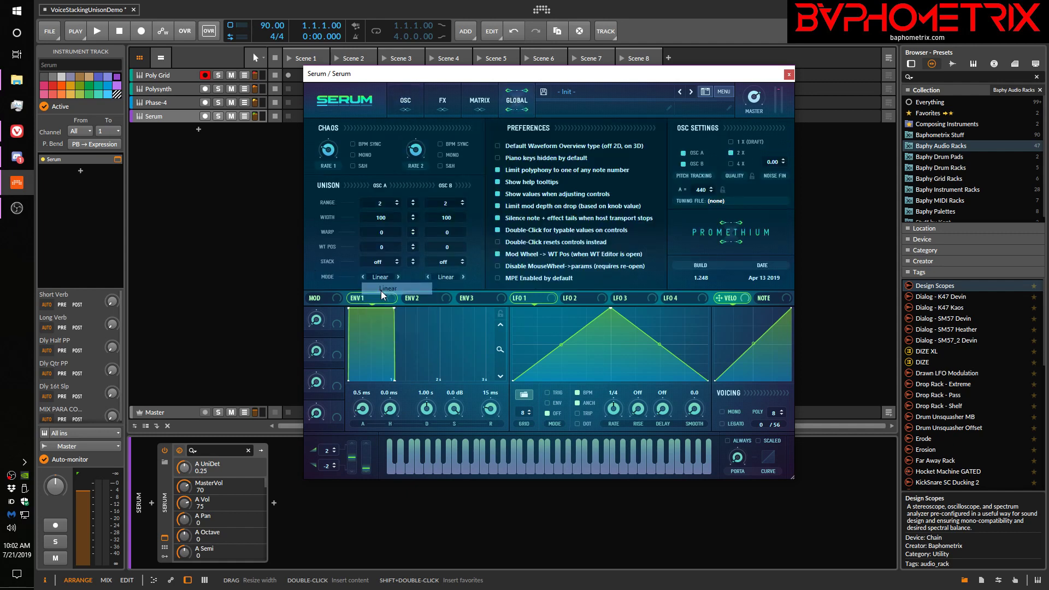
pyautogui.click(399, 99)
pyautogui.moveTo(427, 232)
pyautogui.mouseDown()
pyautogui.moveTo(435, 247)
pyautogui.moveTo(436, 238)
pyautogui.mouseUp()
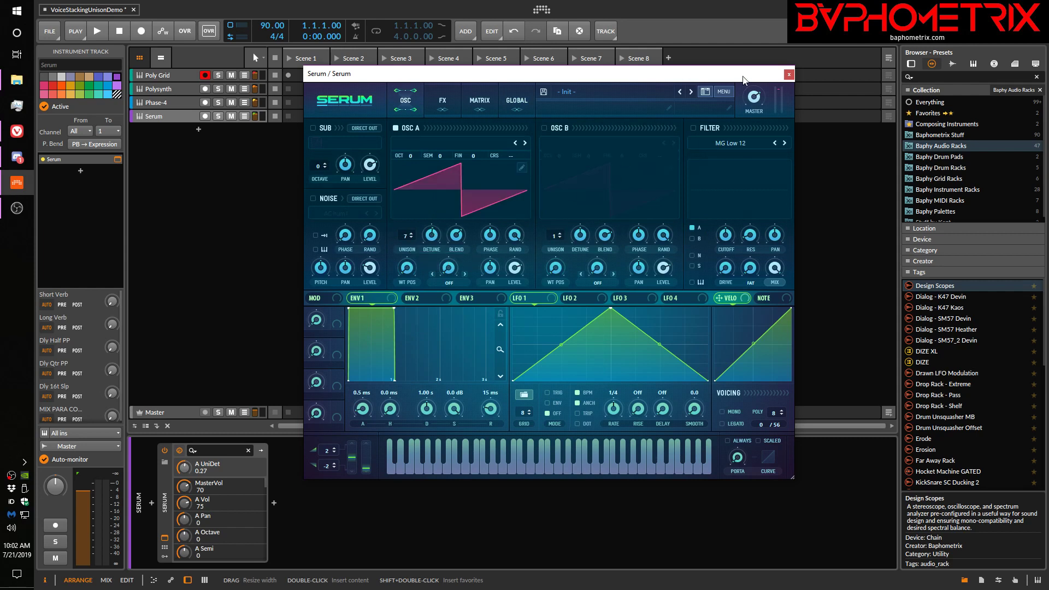
# Step: Close the Serum window and move record arming from the Poly Grid track to the Polysynth track
pyautogui.click(788, 74)
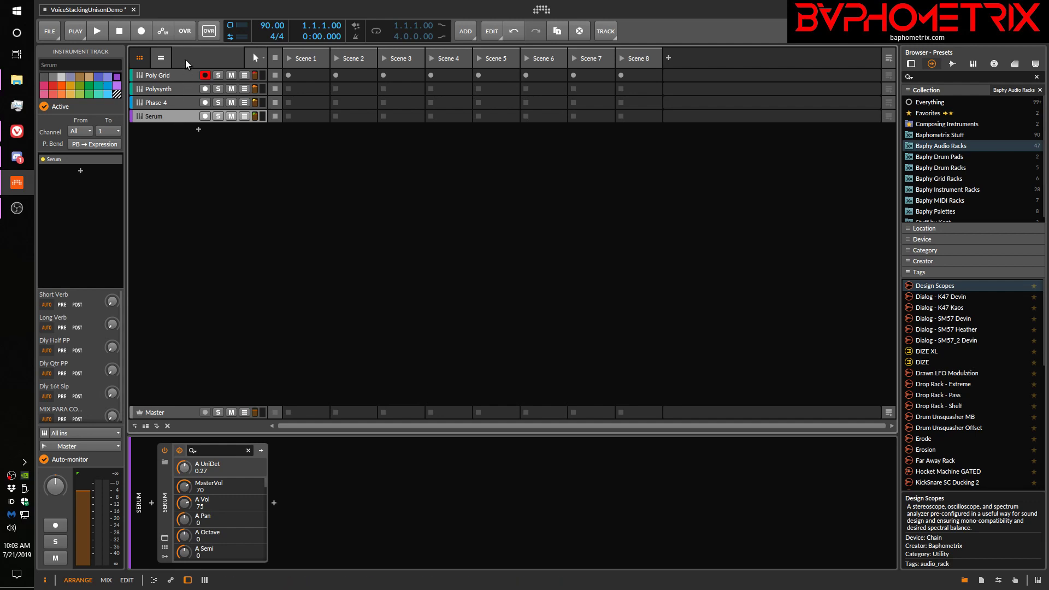
pyautogui.click(172, 88)
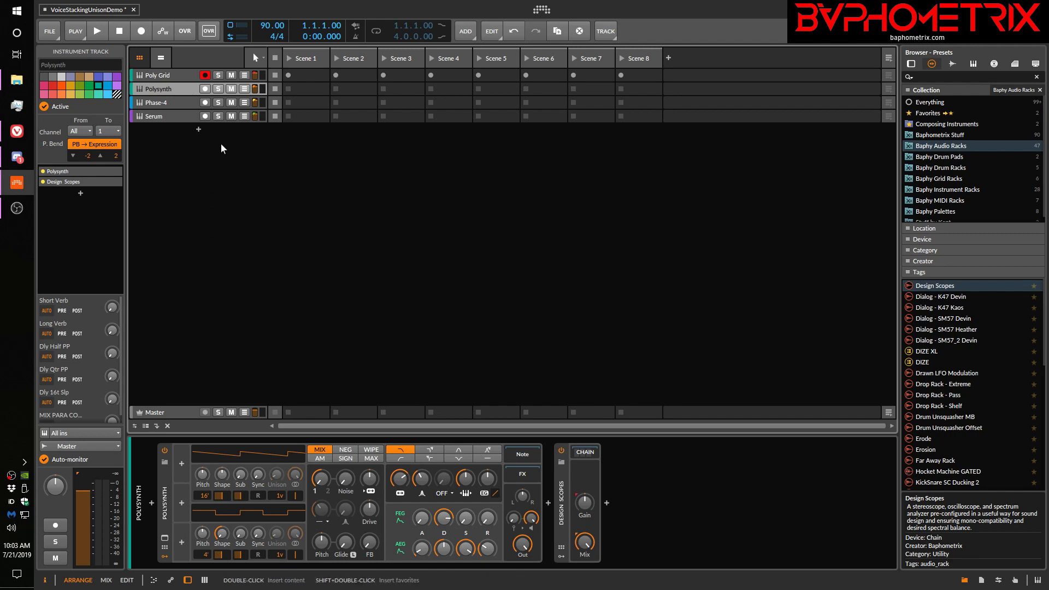
pyautogui.click(205, 74)
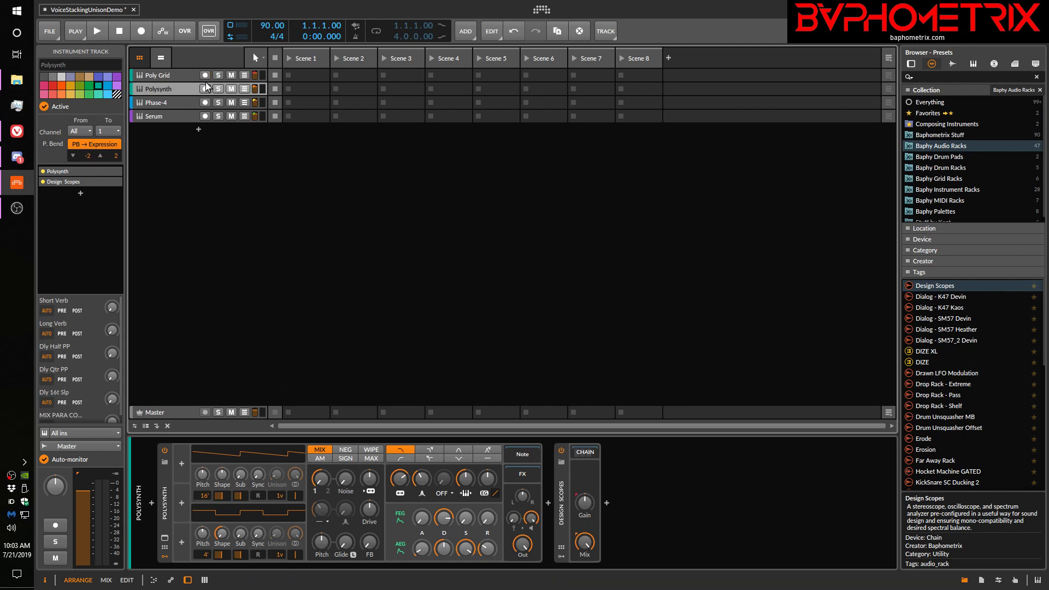
pyautogui.click(205, 89)
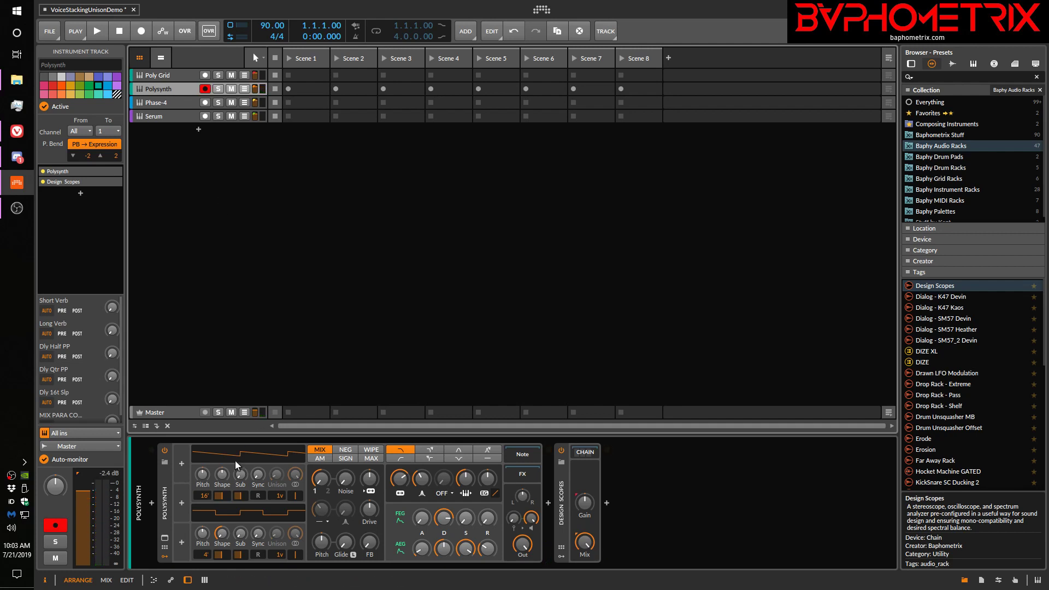
# Step: Show the Polysynth device's voice settings and set its first oscillator to 5 unison voices
pyautogui.click(168, 501)
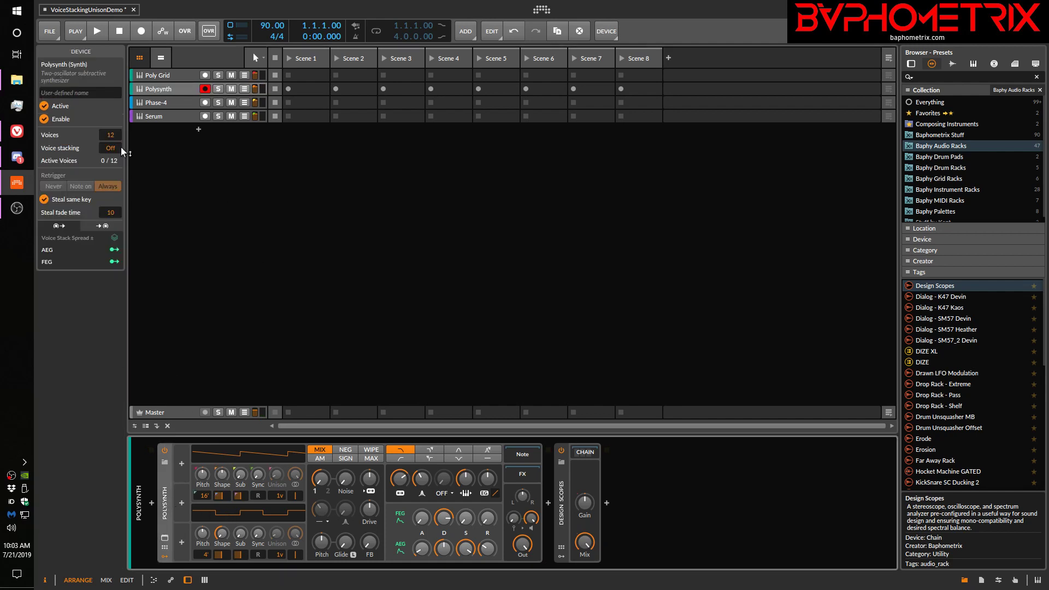
pyautogui.moveTo(110, 149); pyautogui.dragTo(110, 149)
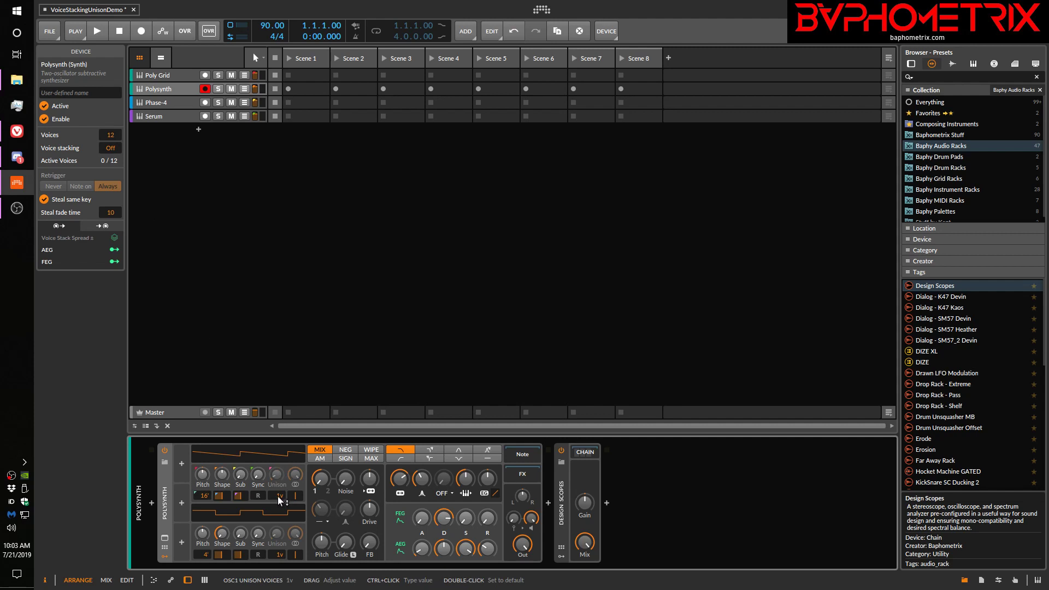
pyautogui.moveTo(279, 495)
pyautogui.mouseDown()
pyautogui.moveTo(279, 481)
pyautogui.moveTo(278, 492)
pyautogui.mouseUp()
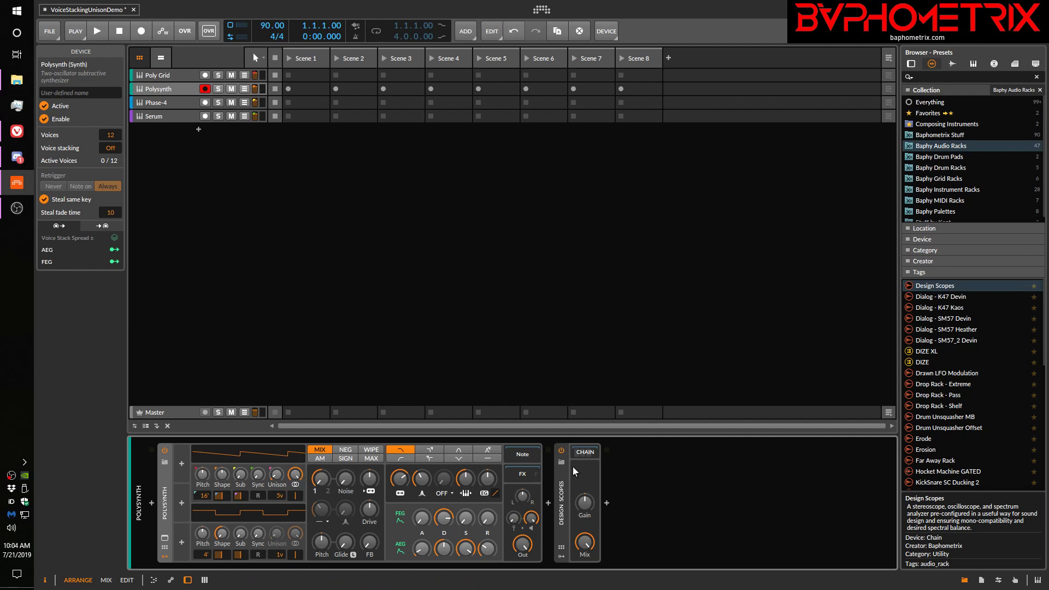
# Step: Expand the Design Scopes chain on the Polysynth track and bring its full spectrum analyzer into view
pyautogui.click(584, 451)
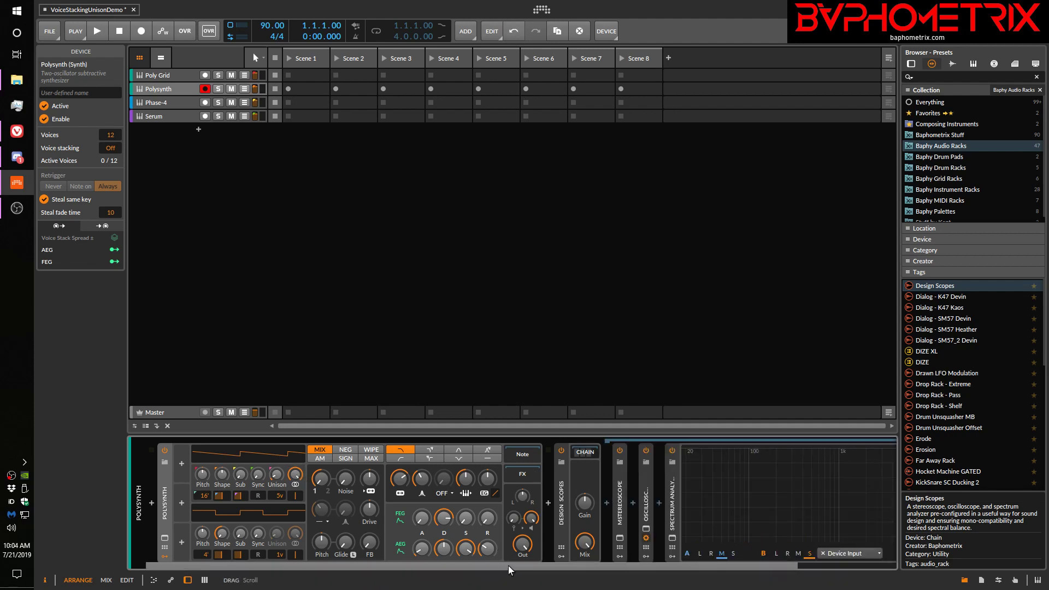
pyautogui.hscroll(4, 510, 566)
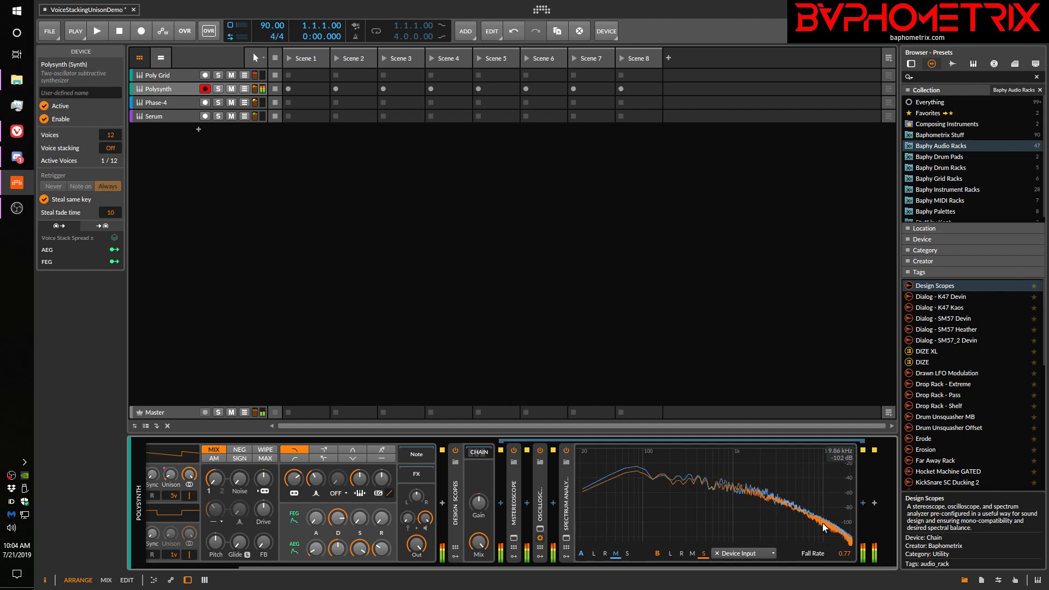
# Step: Open the Studio I/O settings and switch the speaker output to mono and back to stereo for comparison
pyautogui.click(1000, 582)
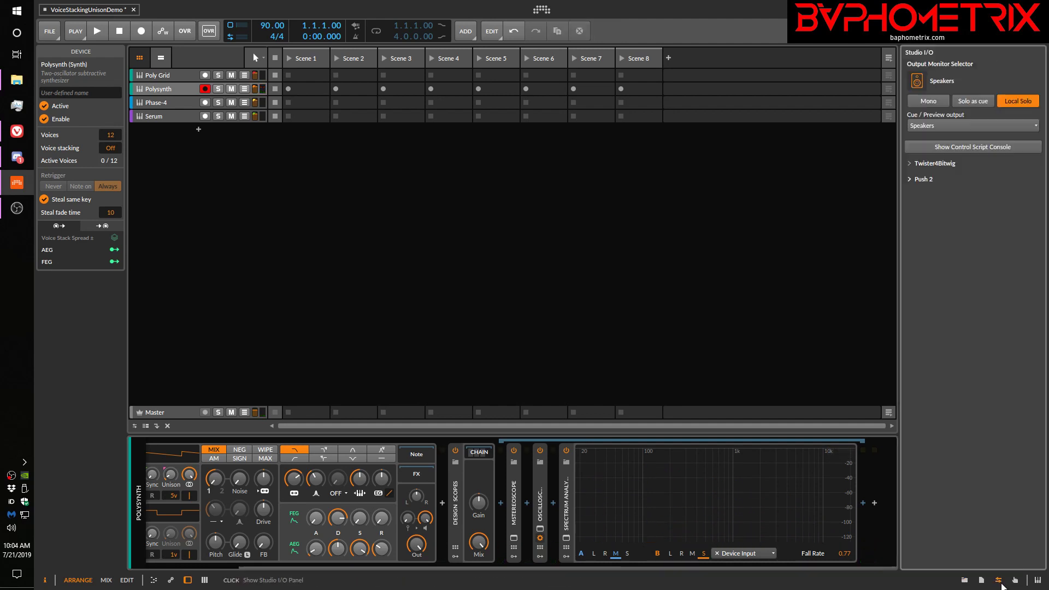
pyautogui.click(936, 100)
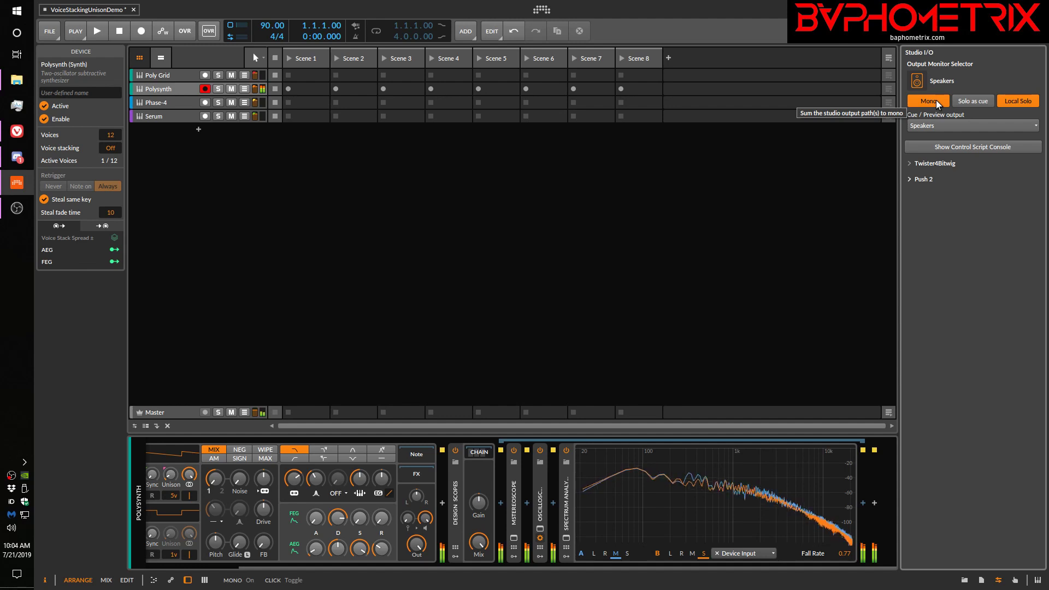
pyautogui.click(936, 100)
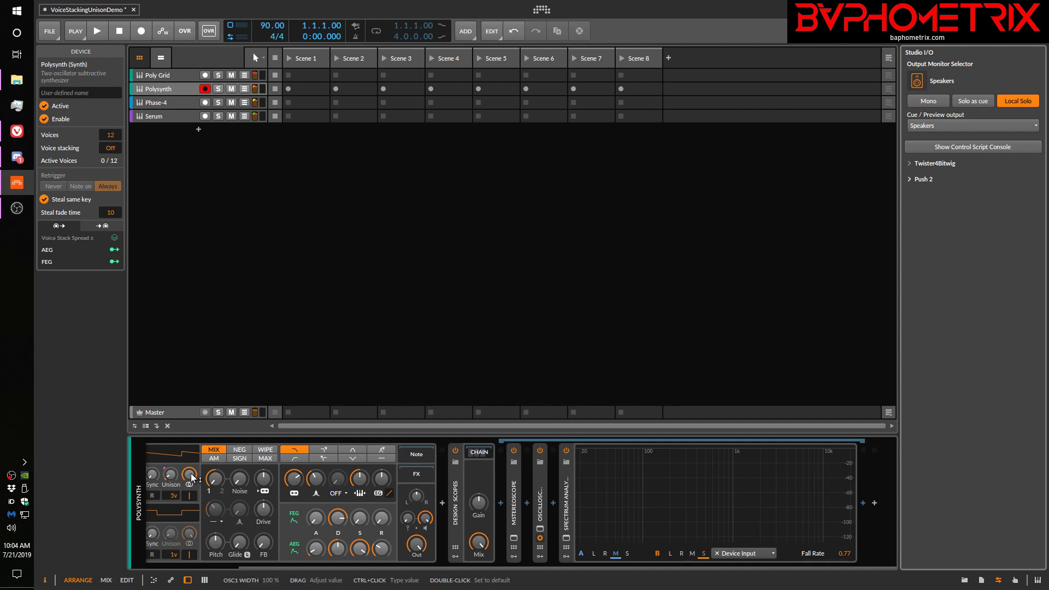
# Step: Reduce the unison width of Polysynth's first oscillator and sum the speaker output to mono
pyautogui.moveTo(193, 478); pyautogui.dragTo(192, 536)
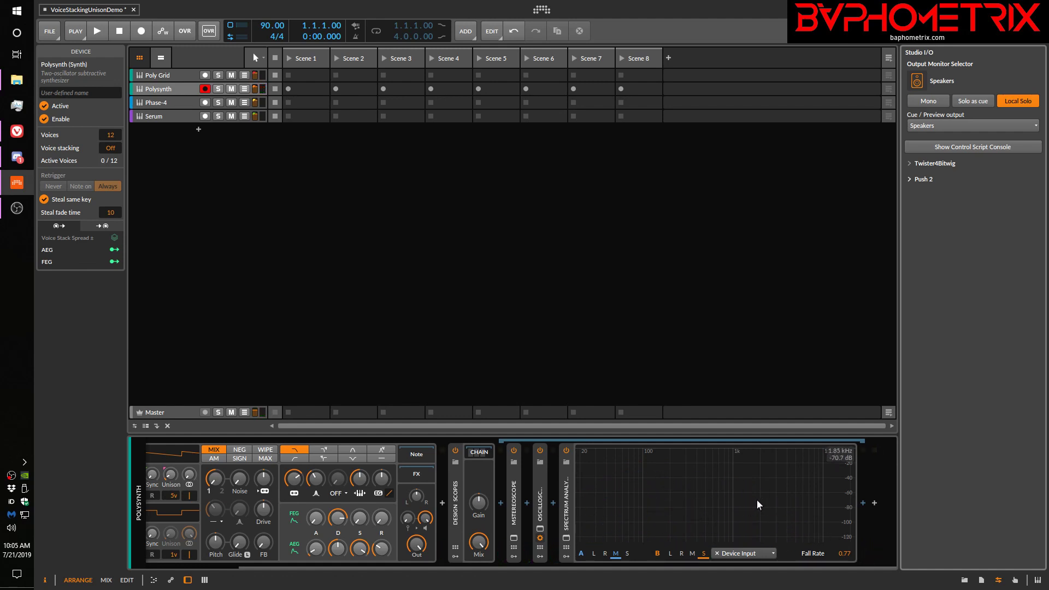
pyautogui.click(935, 99)
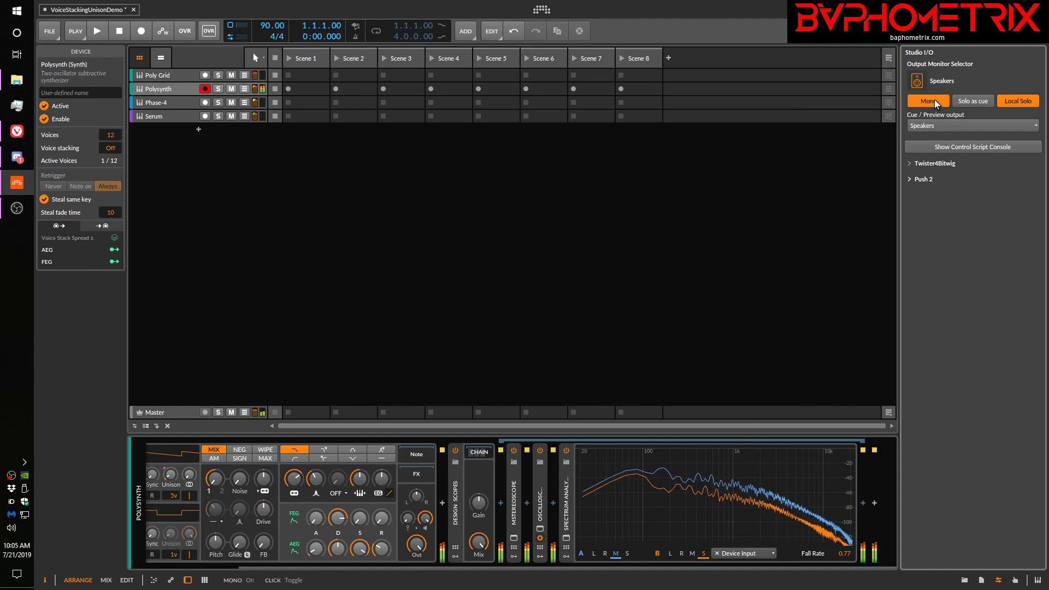
# Step: Return the speaker output to stereo and raise the unison width of Polysynth's first oscillator to about 62%
pyautogui.click(935, 99)
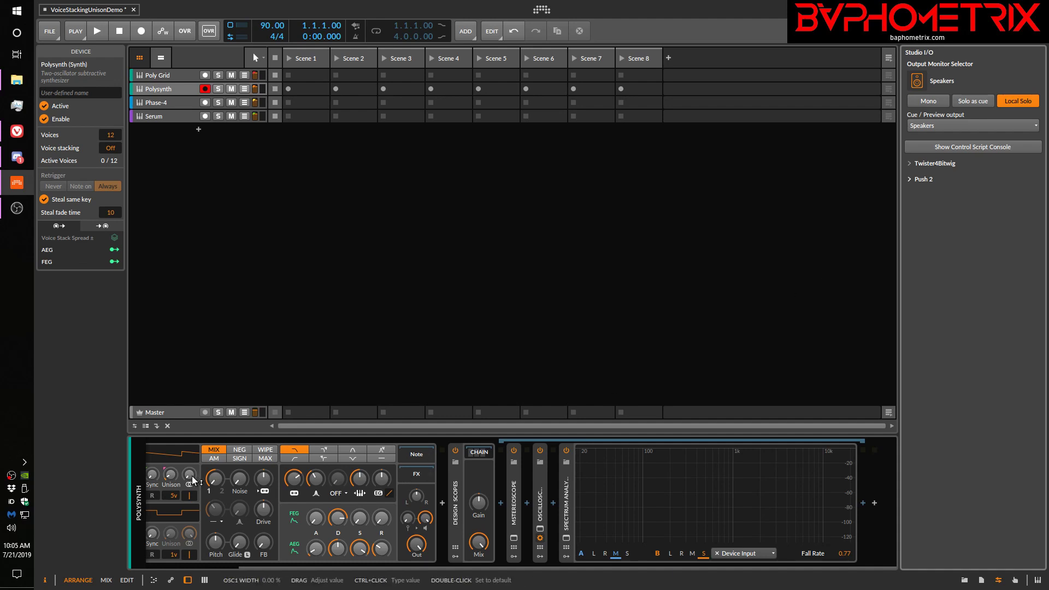
pyautogui.moveTo(190, 475); pyautogui.dragTo(190, 451)
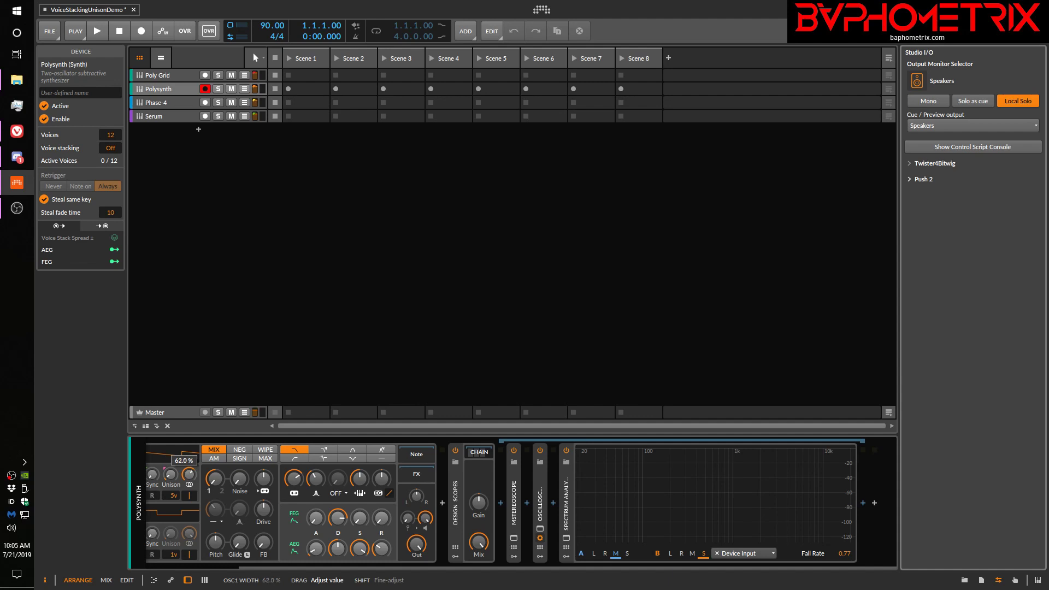
pyautogui.moveTo(189, 474); pyautogui.dragTo(192, 478)
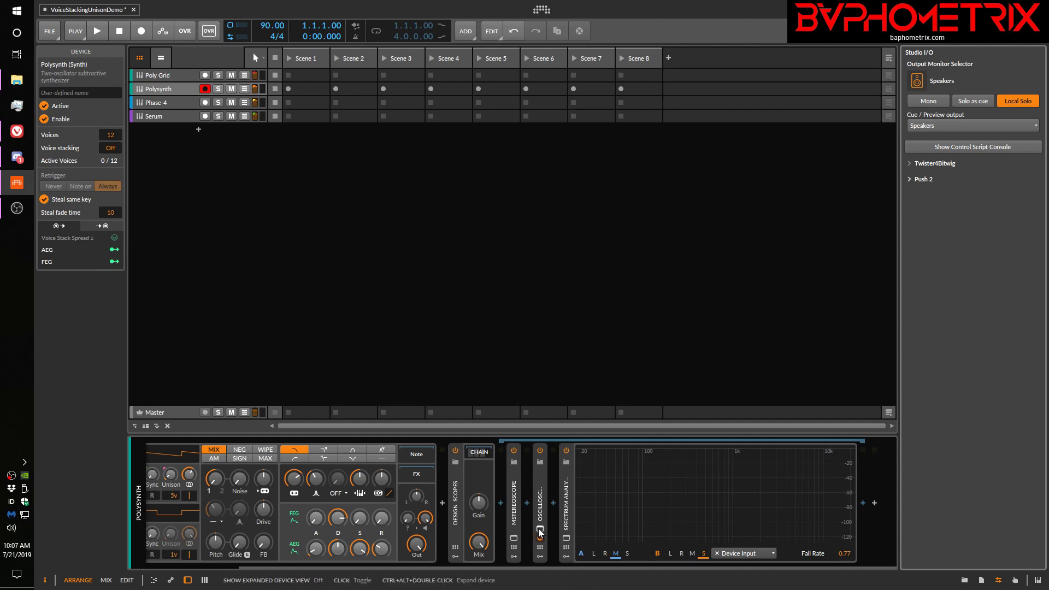
# Step: Expand the oscilloscope in the Polysynth track's scopes chain to inspect the waveform, and collapse it again
pyautogui.doubleClick(538, 506)
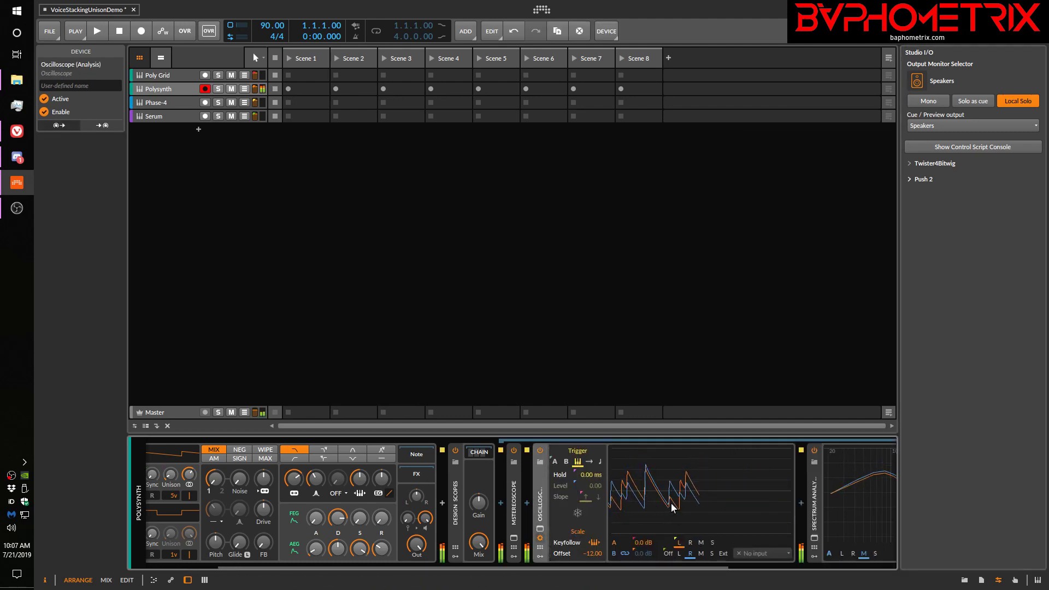
pyautogui.doubleClick(542, 504)
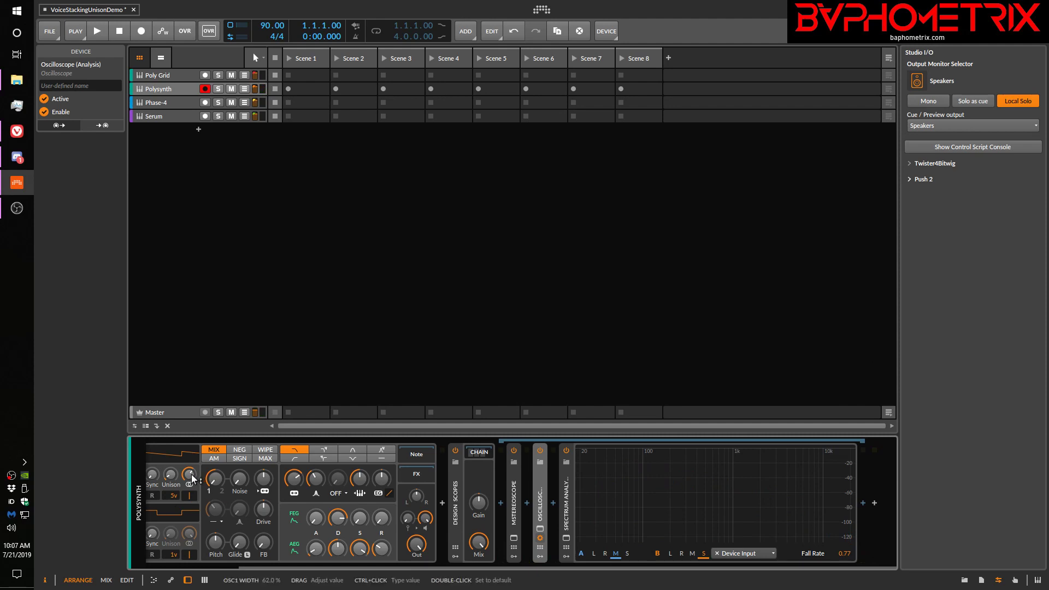
# Step: Lower the unison width of Polysynth's first oscillator and bring it back up to 61%
pyautogui.moveTo(192, 474)
pyautogui.mouseDown()
pyautogui.moveTo(191, 454)
pyautogui.moveTo(191, 505)
pyautogui.moveTo(191, 489)
pyautogui.mouseUp()
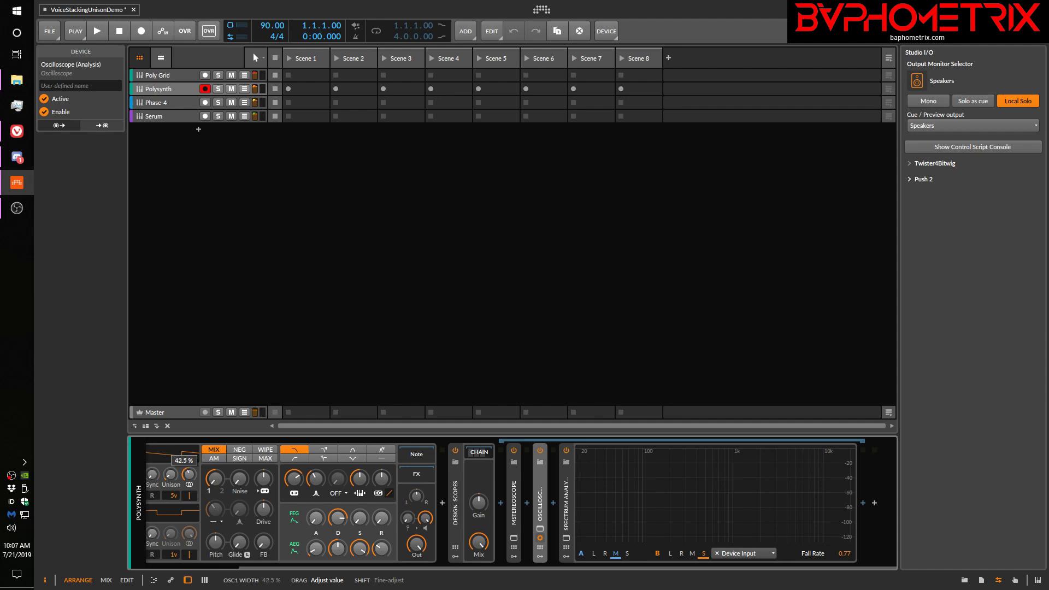
pyautogui.moveTo(189, 474); pyautogui.dragTo(189, 464)
pyautogui.moveTo(189, 466); pyautogui.dragTo(189, 466)
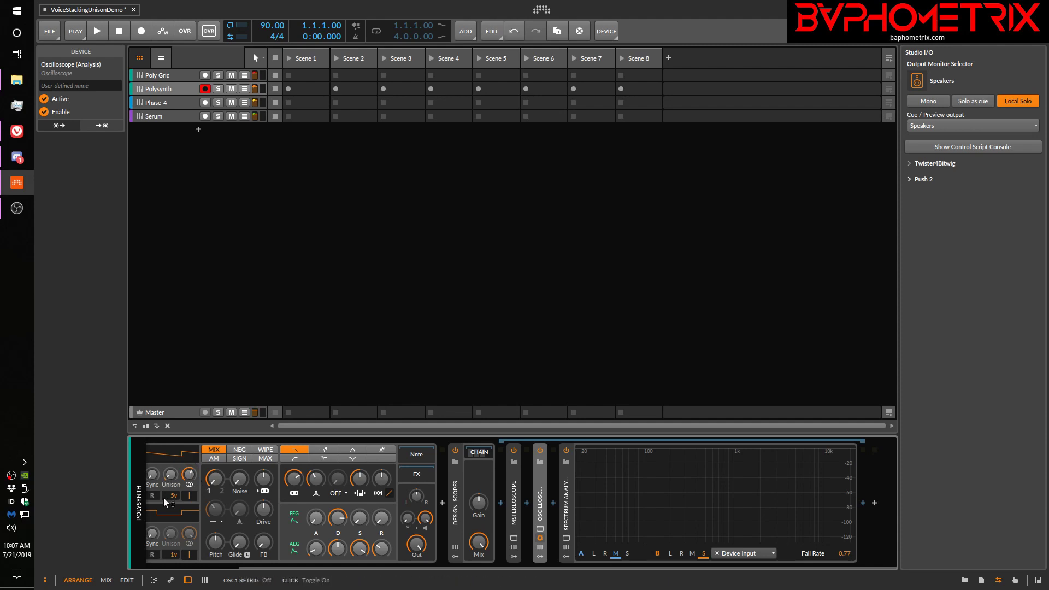
# Step: Switch the speaker output to mono and back to stereo twice to compare the Polysynth sound
pyautogui.click(925, 100)
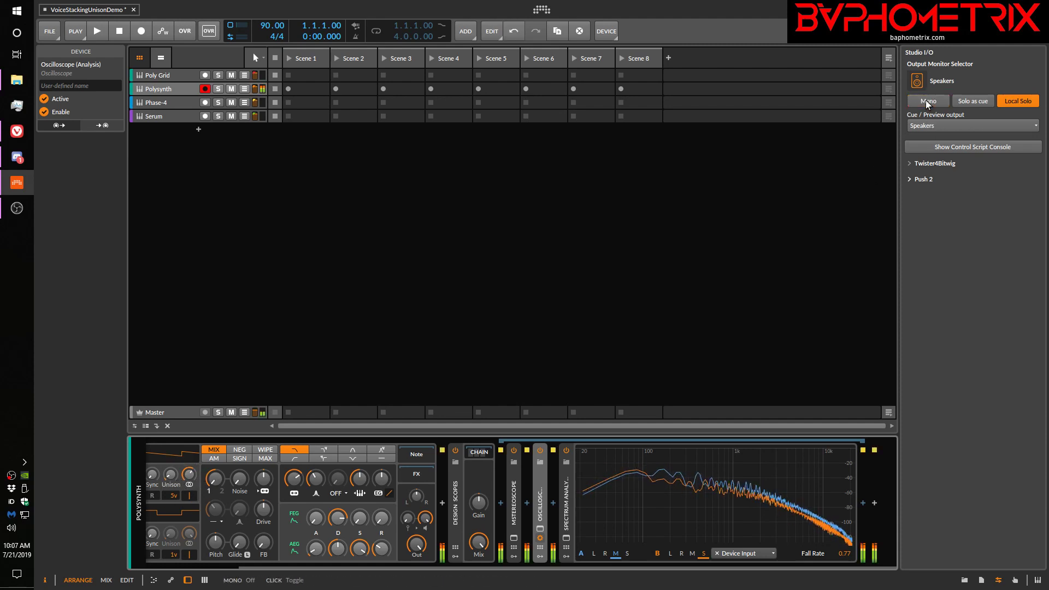
pyautogui.click(925, 100)
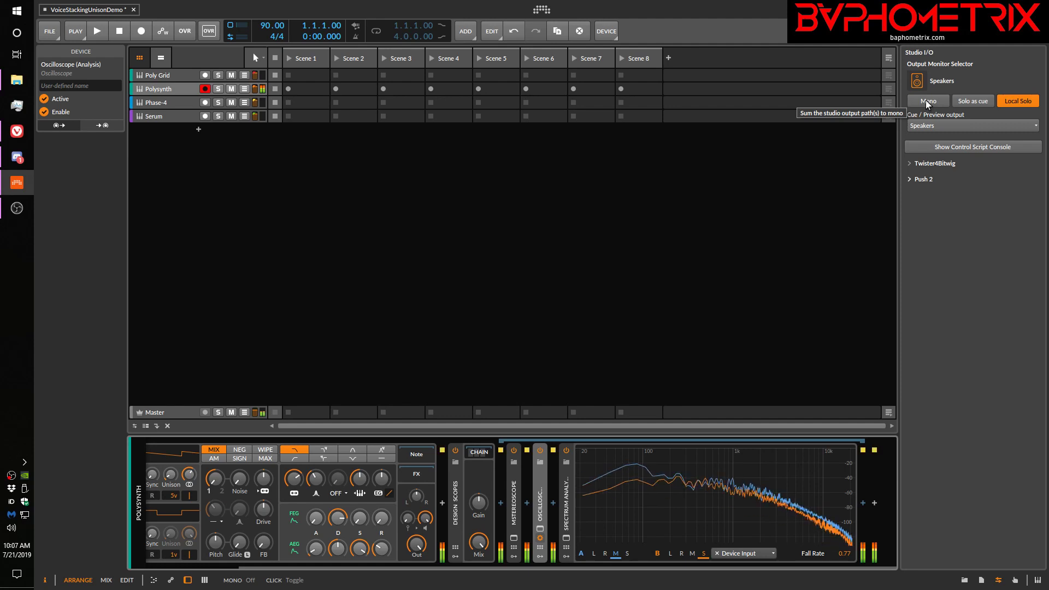
pyautogui.click(926, 100)
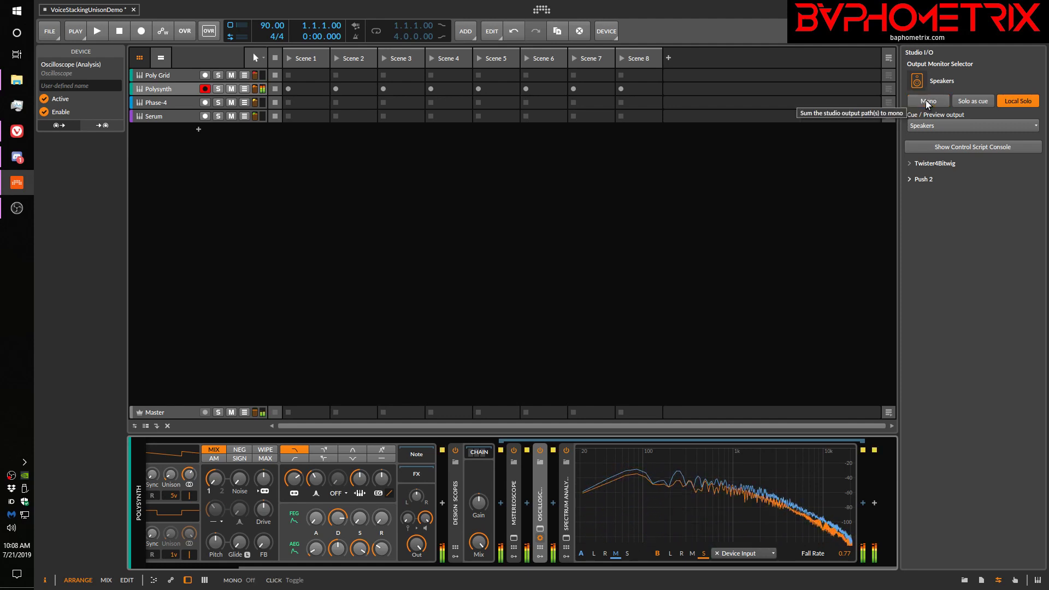
pyautogui.click(926, 100)
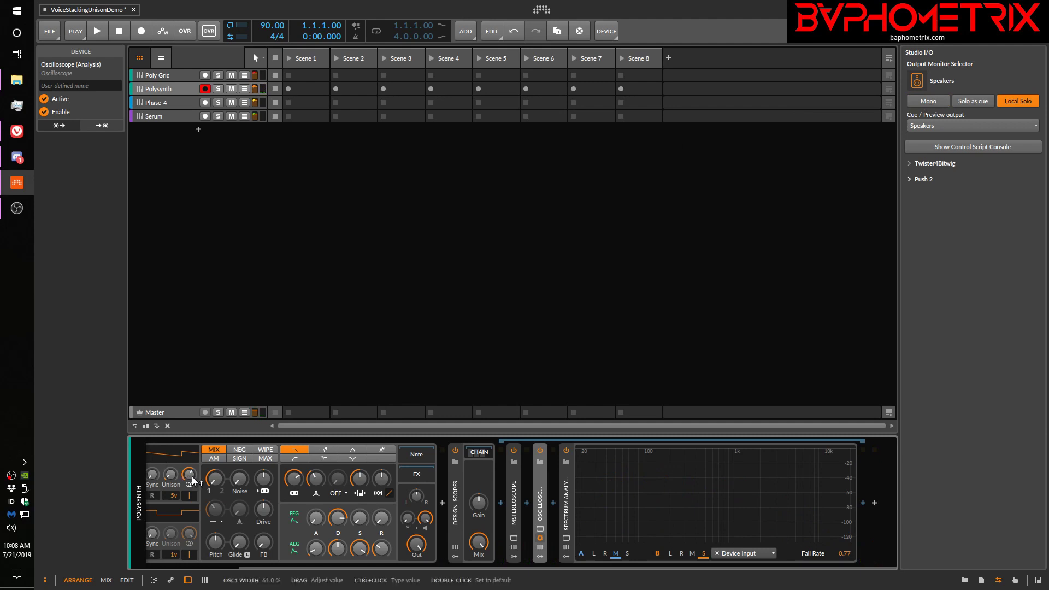
# Step: Raise the first oscillator's unison width further and compare the speaker output in mono and stereo
pyautogui.moveTo(192, 477); pyautogui.dragTo(191, 466)
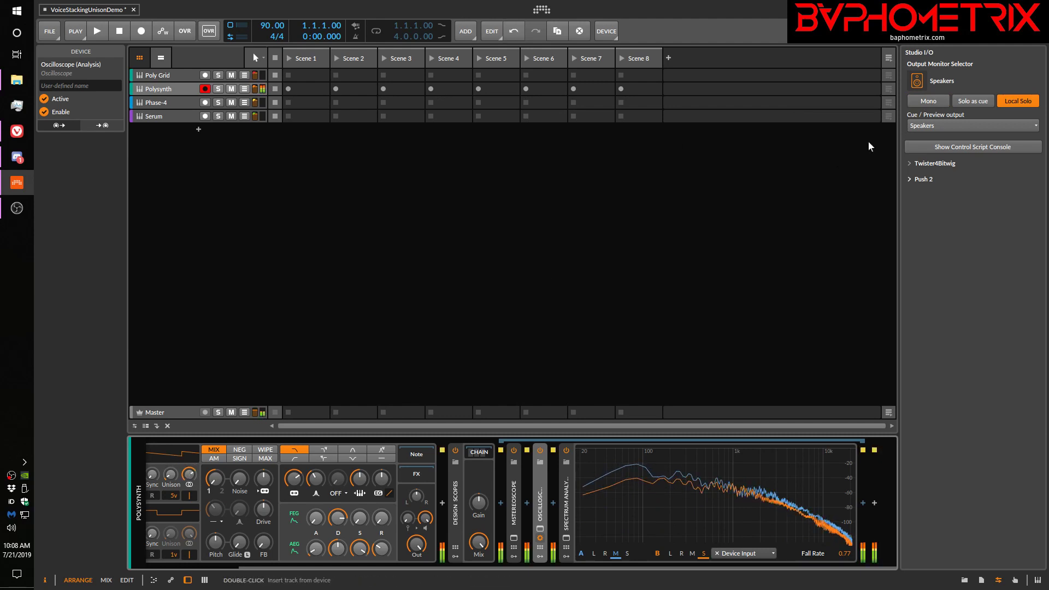
pyautogui.click(927, 100)
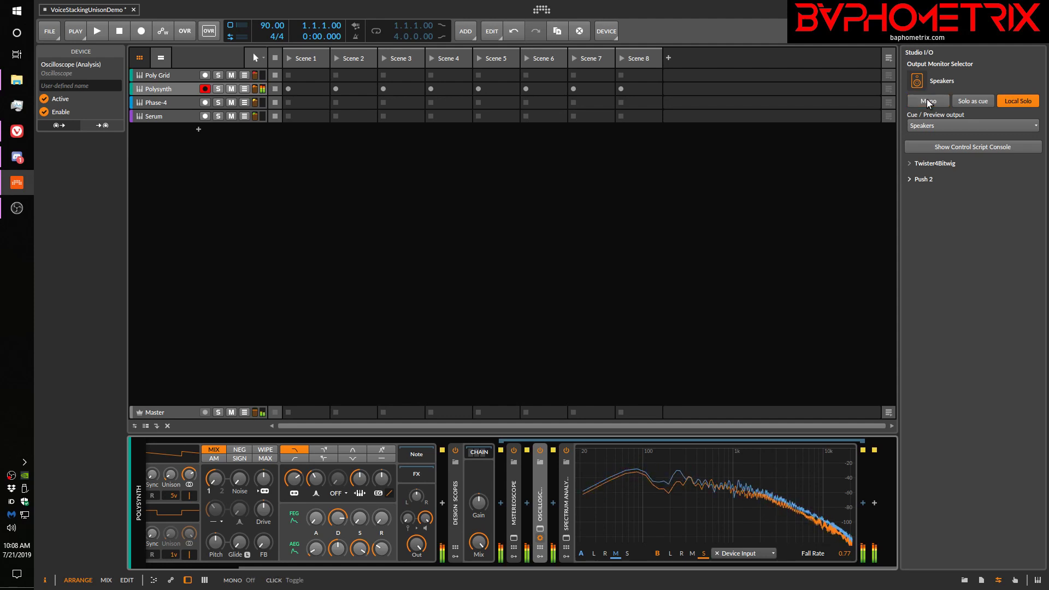
pyautogui.click(927, 100)
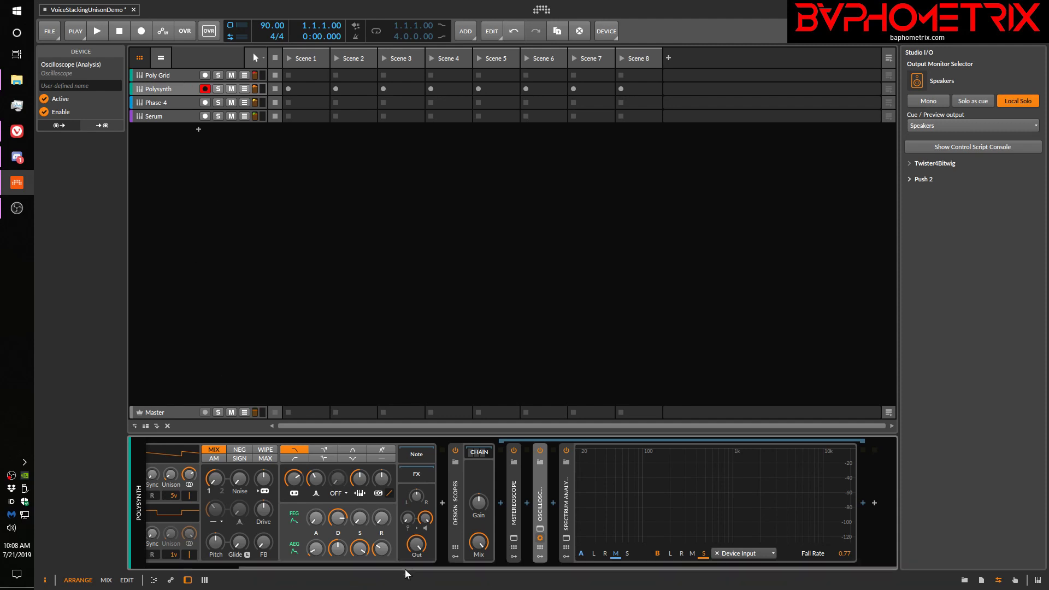
# Step: Arm and select the Phase-4 track to show its device chain
pyautogui.hscroll(-4, 405, 567)
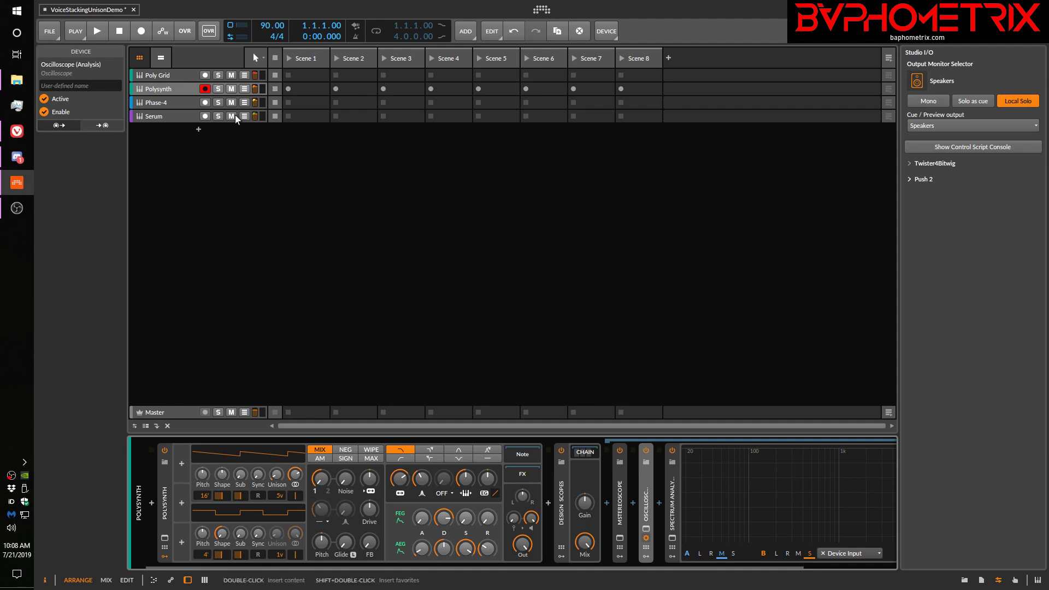
pyautogui.click(205, 102)
pyautogui.click(175, 102)
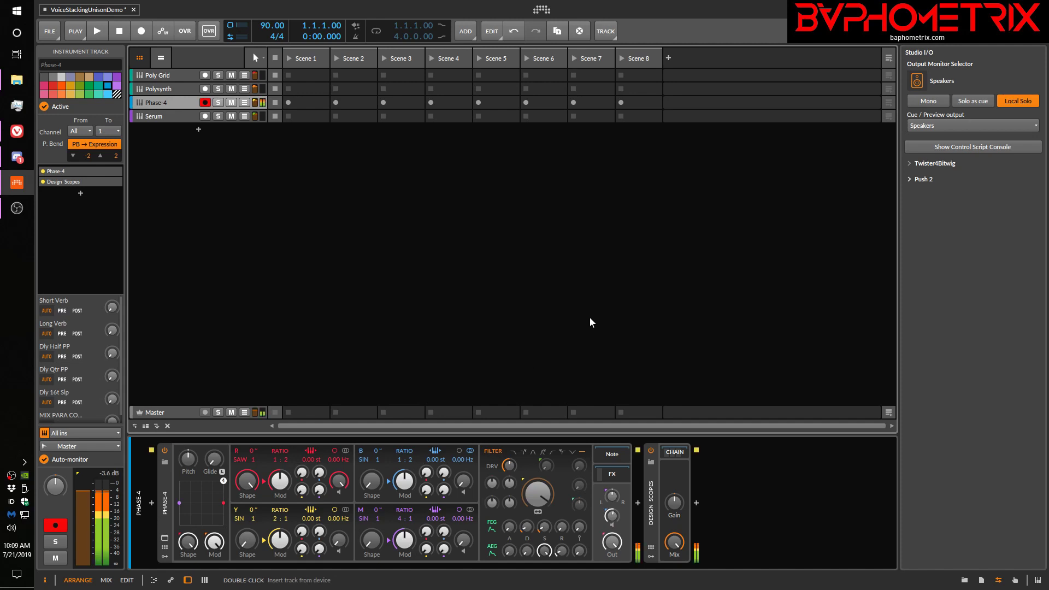
# Step: Expand the Design Scopes chain on the Phase-4 track and view its oscilloscope and spectrum analyzer
pyautogui.click(675, 453)
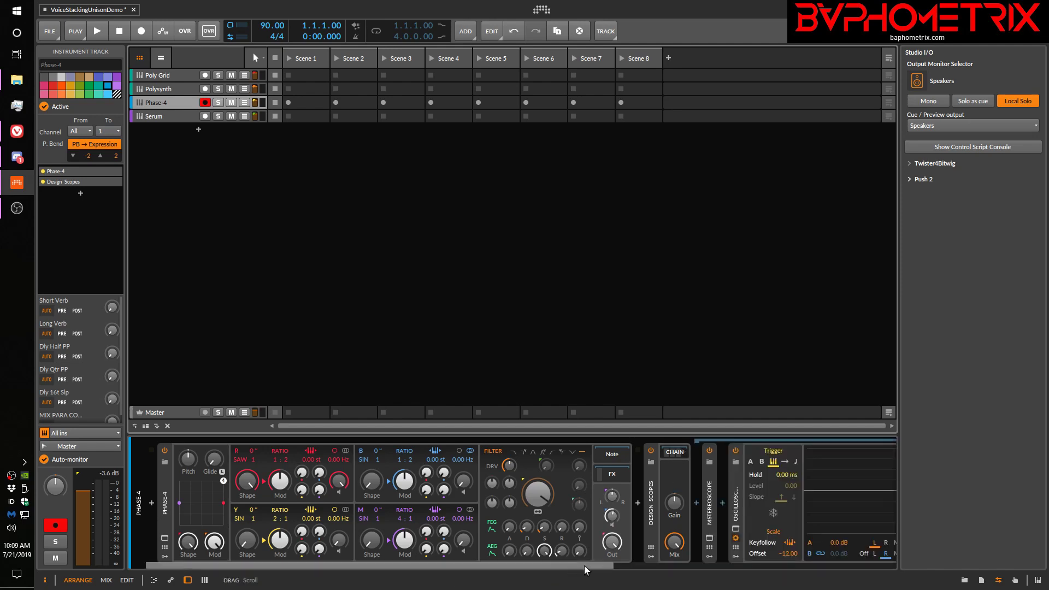
pyautogui.hscroll(8, 585, 565)
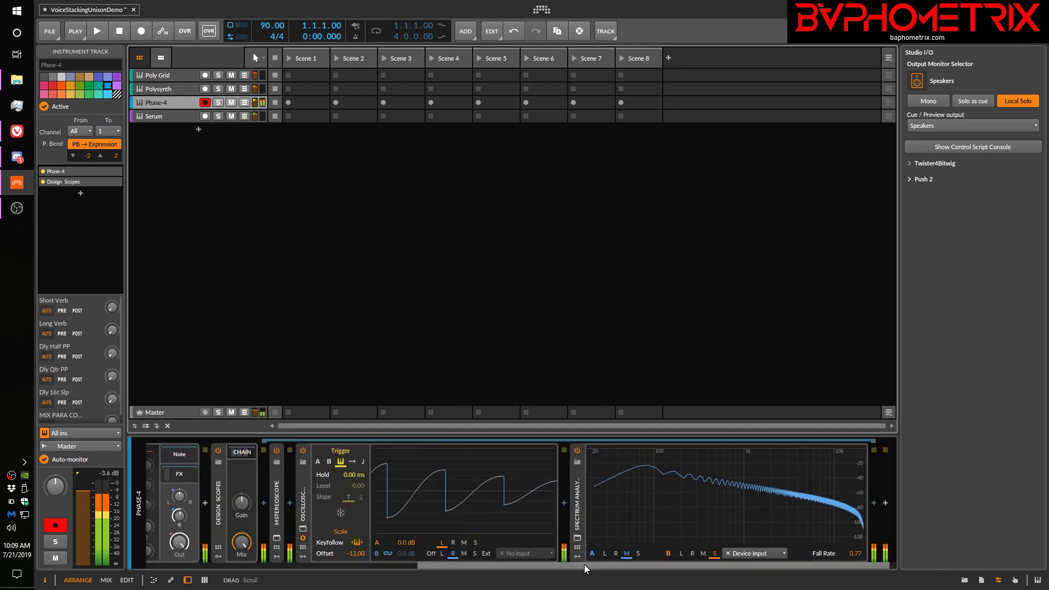
pyautogui.hscroll(-8, 585, 565)
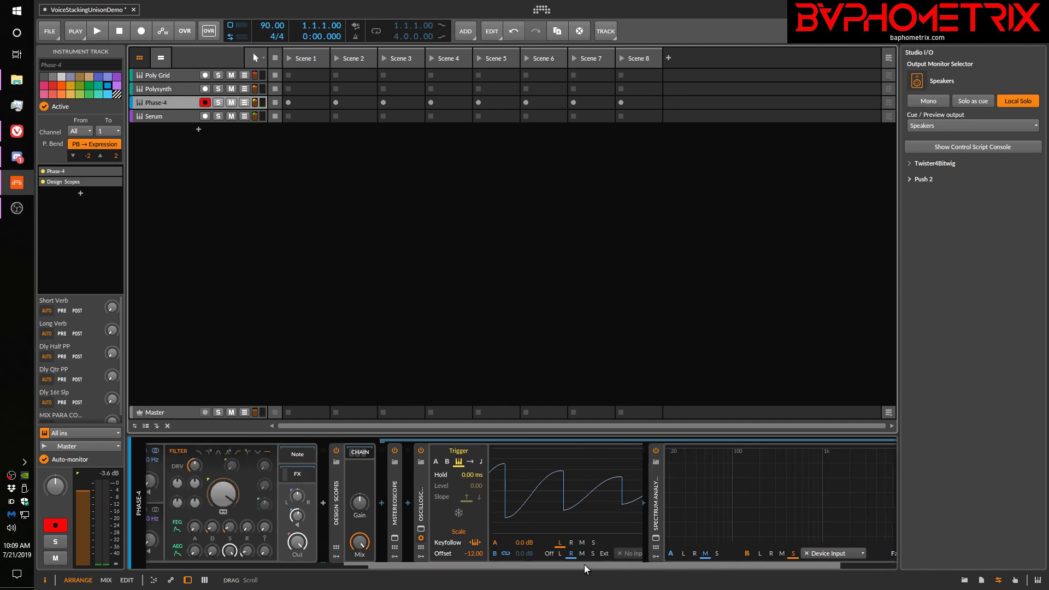
pyautogui.hscroll(8, 584, 565)
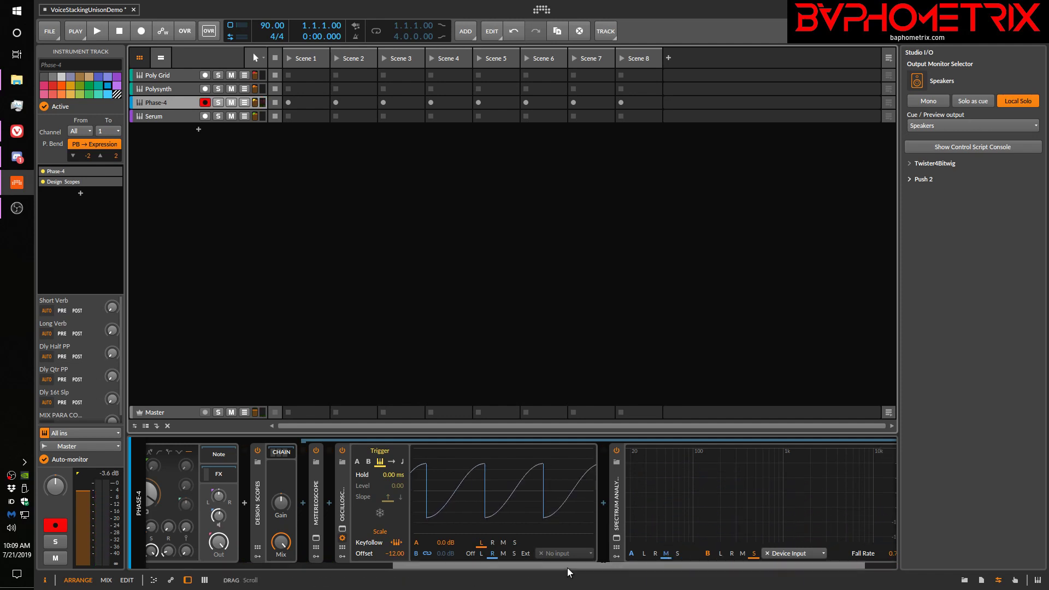
pyautogui.hscroll(-3, 568, 568)
pyautogui.hscroll(-3, 567, 569)
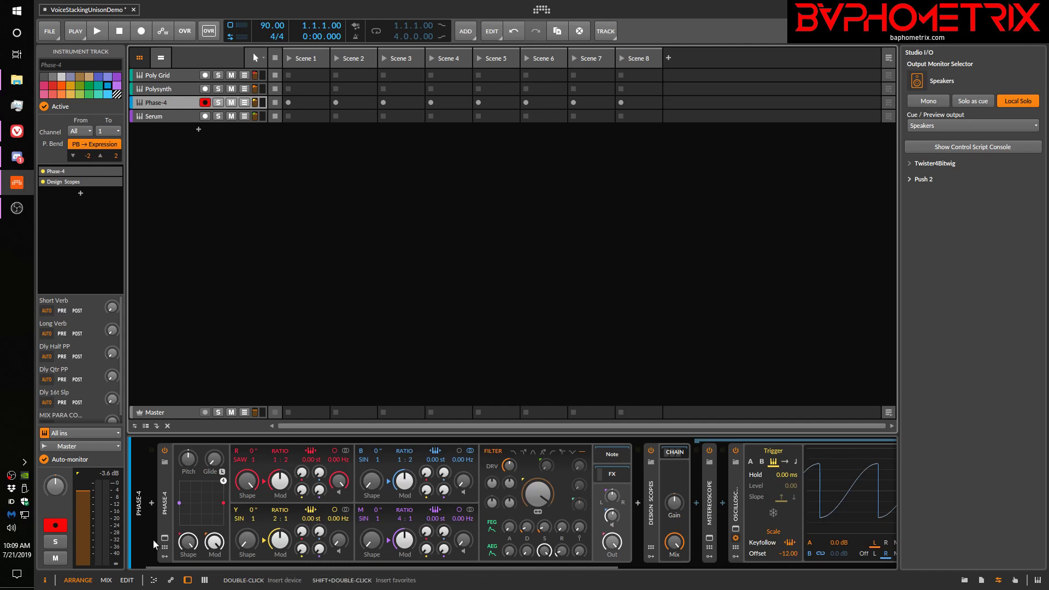
# Step: Try a voice stacking of 5 in the Phase-4 device's voice settings and turn it back off
pyautogui.click(168, 510)
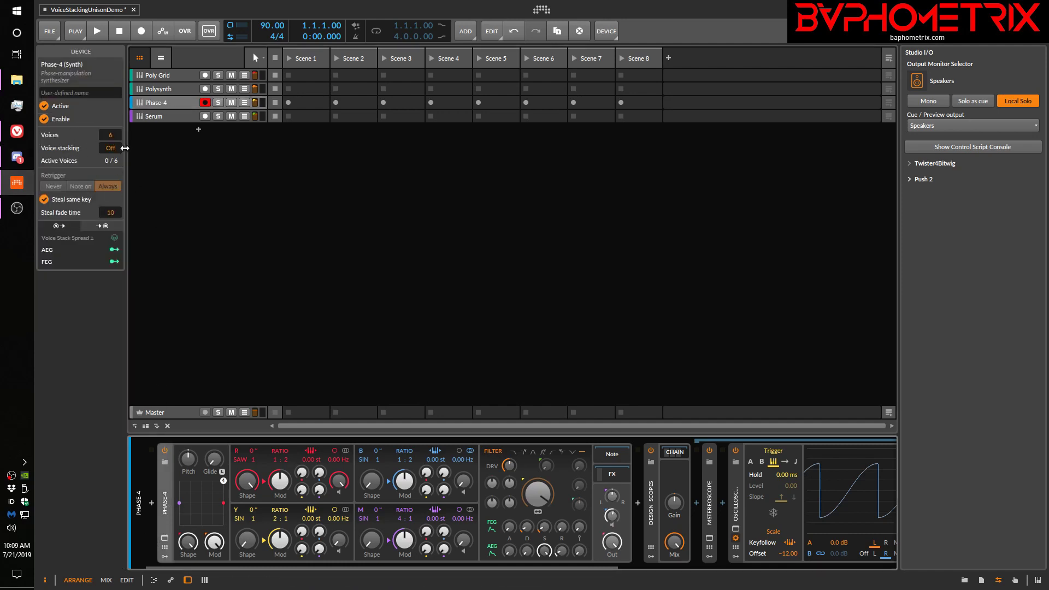
pyautogui.moveTo(113, 147); pyautogui.dragTo(112, 131)
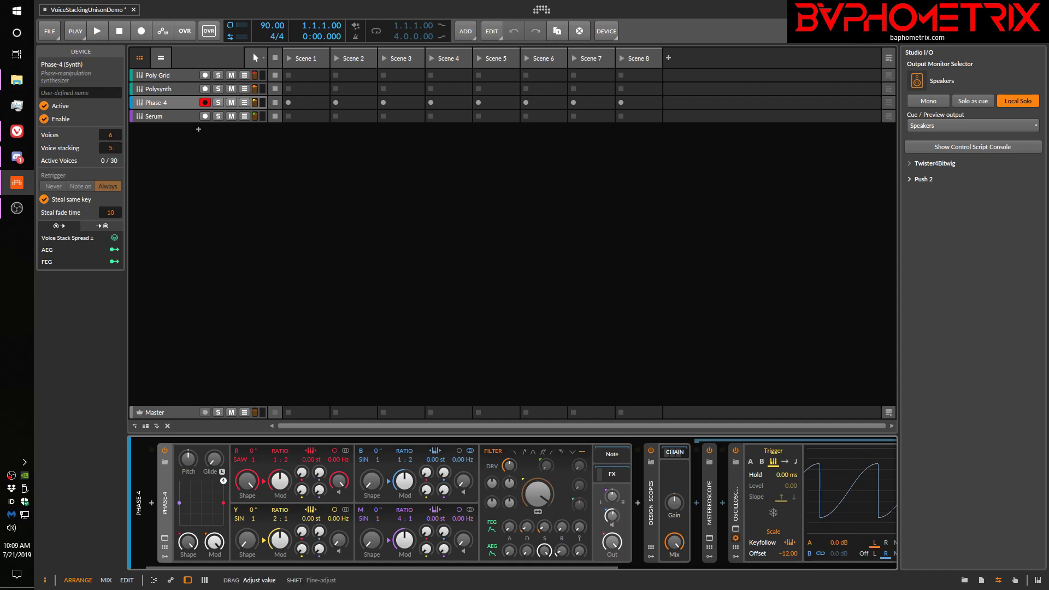
pyautogui.moveTo(112, 147); pyautogui.dragTo(112, 159)
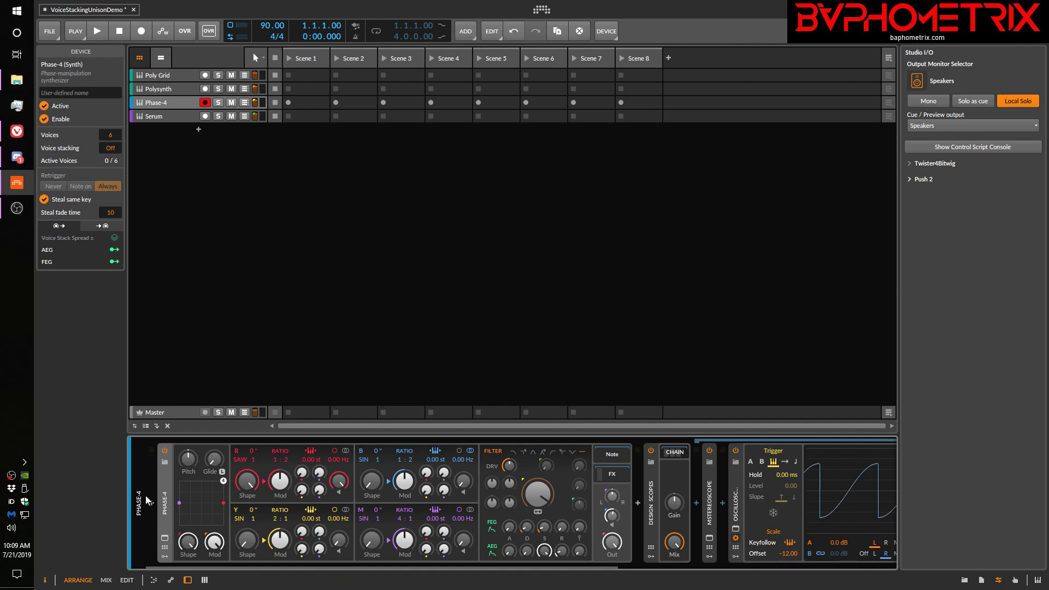
# Step: Reset the Phase-4 track's peak level reading and set the Phase-4 device's voice stacking to 5
pyautogui.click(141, 501)
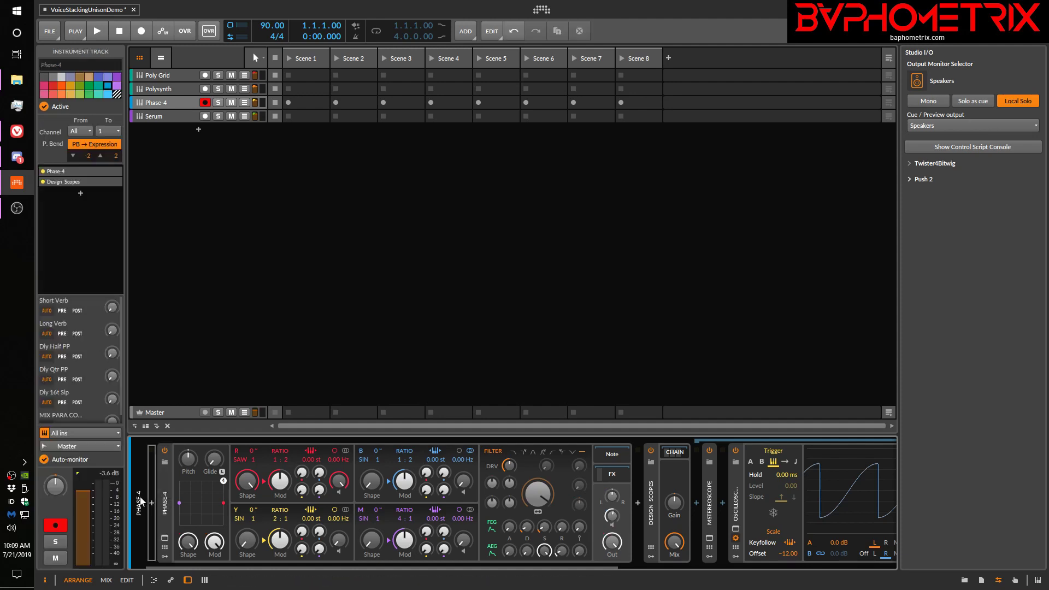
pyautogui.click(112, 473)
pyautogui.click(165, 500)
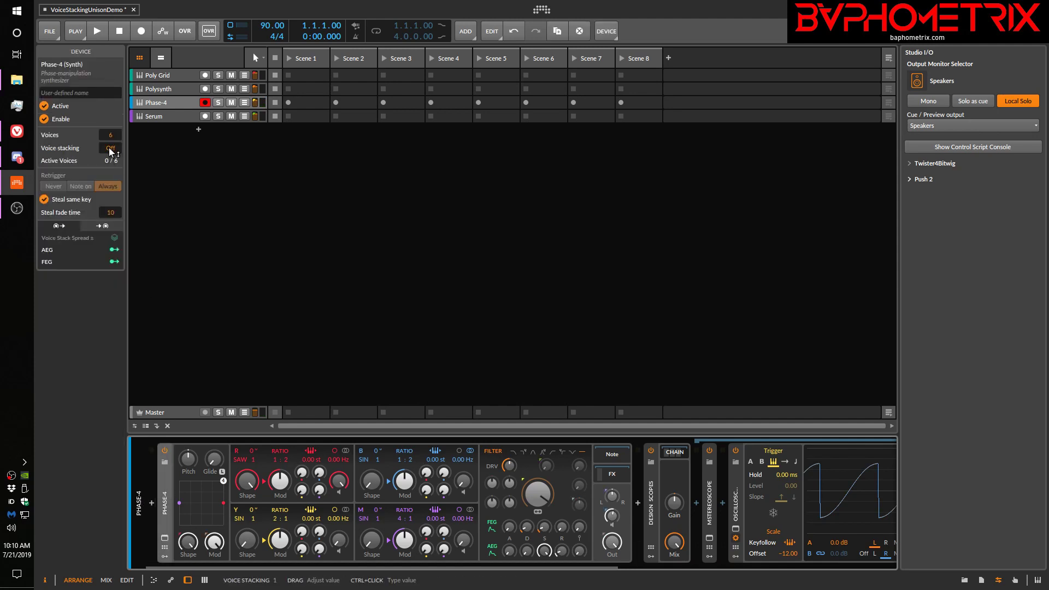
pyautogui.scroll(4, 114, 149)
# Step: Check the Phase-4 track's peak level and examine the stacked sound in the oscilloscope and spectrum analyzer
pyautogui.click(141, 512)
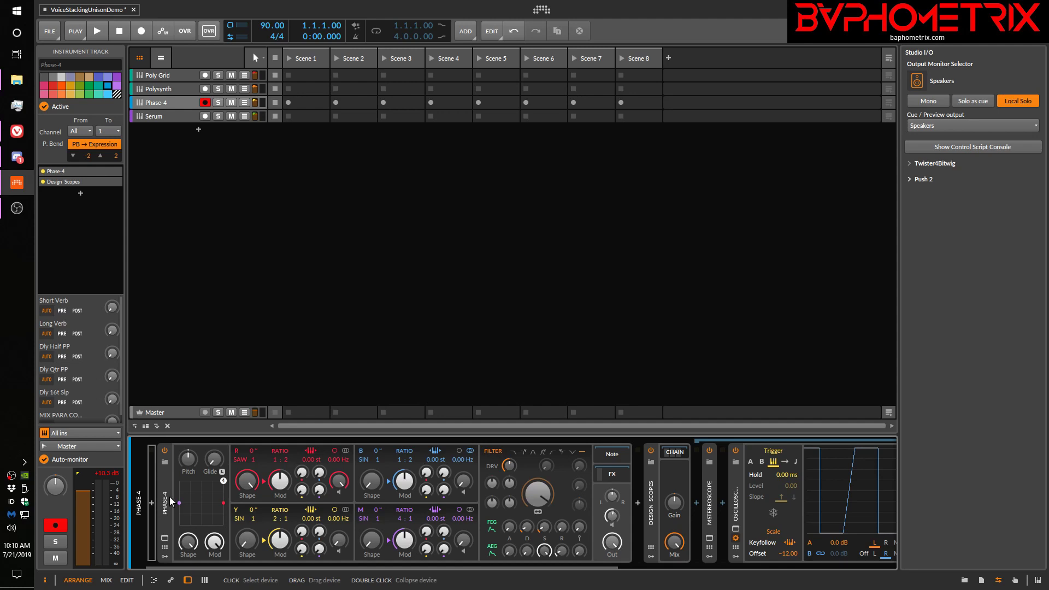
pyautogui.click(170, 474)
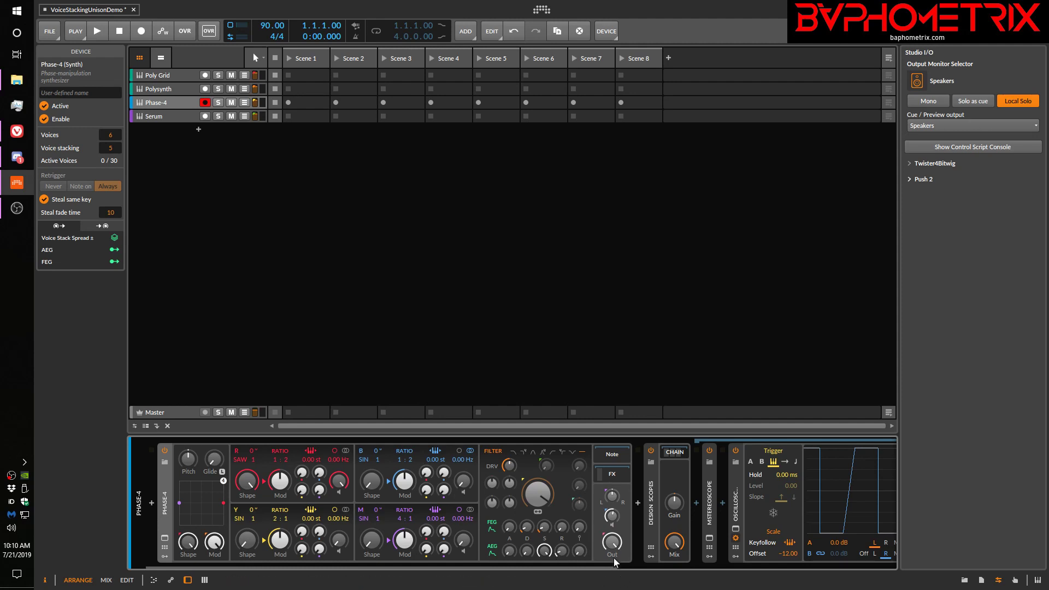
pyautogui.hscroll(5, 615, 563)
pyautogui.hscroll(5, 615, 563)
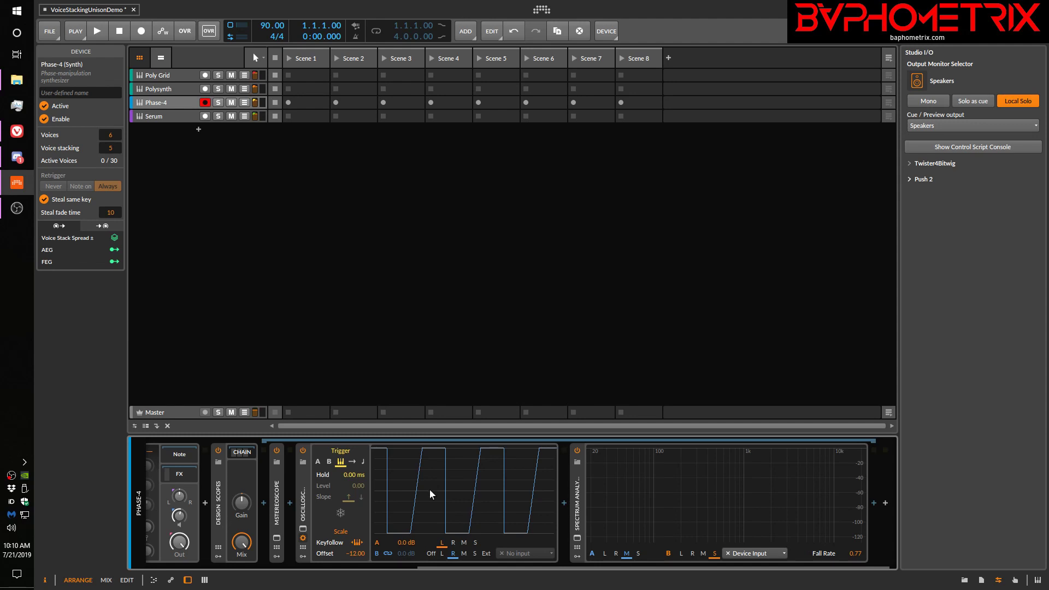
pyautogui.hscroll(-5, 440, 569)
pyautogui.hscroll(-4, 440, 568)
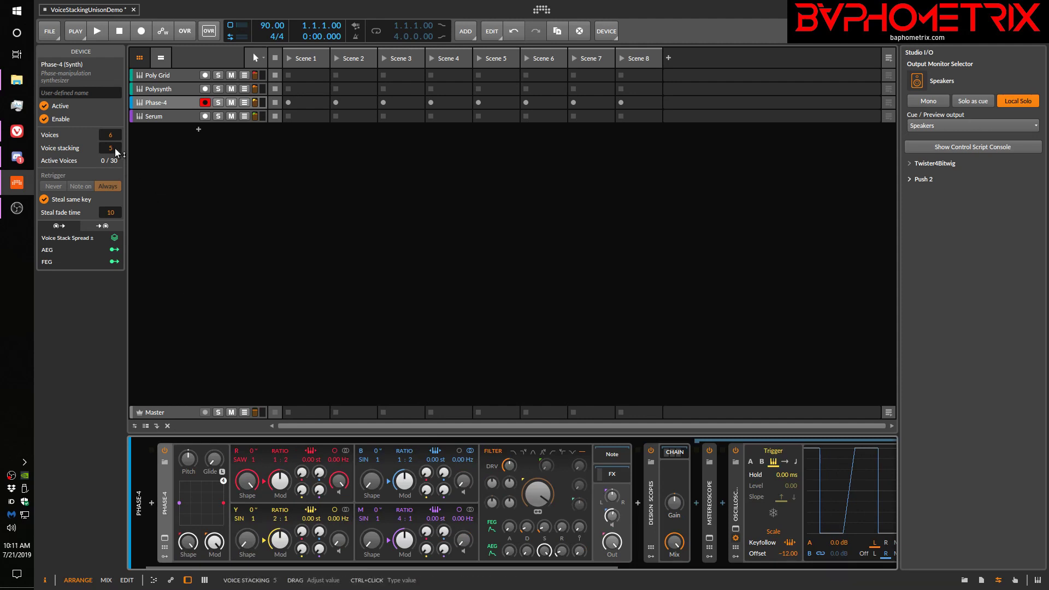
# Step: Lower the Phase-4 device's output level, resetting the track's peak reading for checking, and show the device's voice settings again
pyautogui.moveTo(616, 541)
pyautogui.mouseDown()
pyautogui.moveTo(615, 563)
pyautogui.moveTo(612, 553)
pyautogui.mouseUp()
pyautogui.click(142, 503)
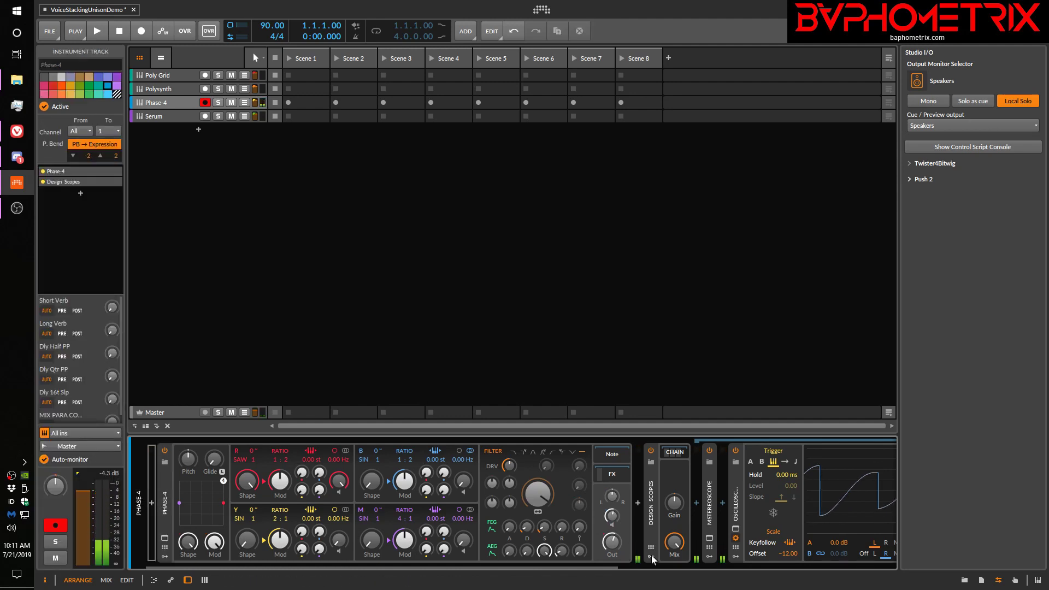
pyautogui.moveTo(618, 542); pyautogui.dragTo(618, 546)
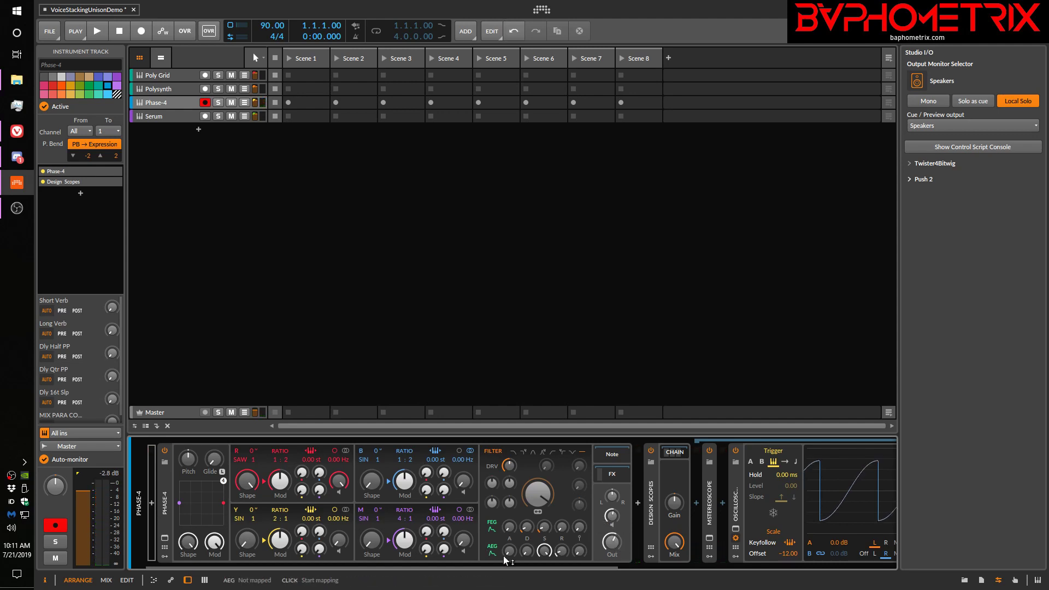
pyautogui.click(108, 475)
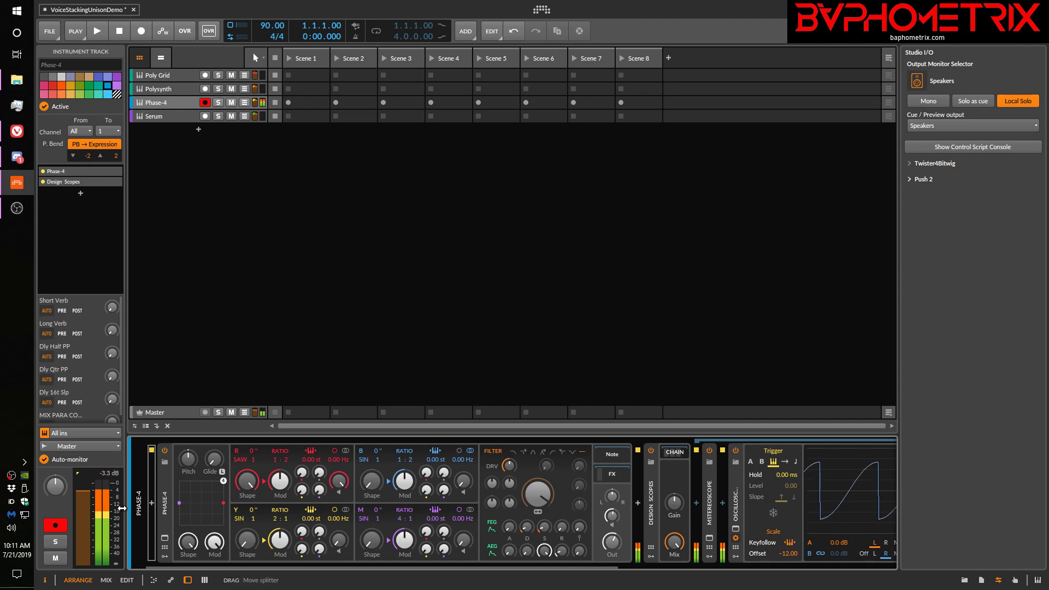
pyautogui.moveTo(612, 542); pyautogui.dragTo(612, 547)
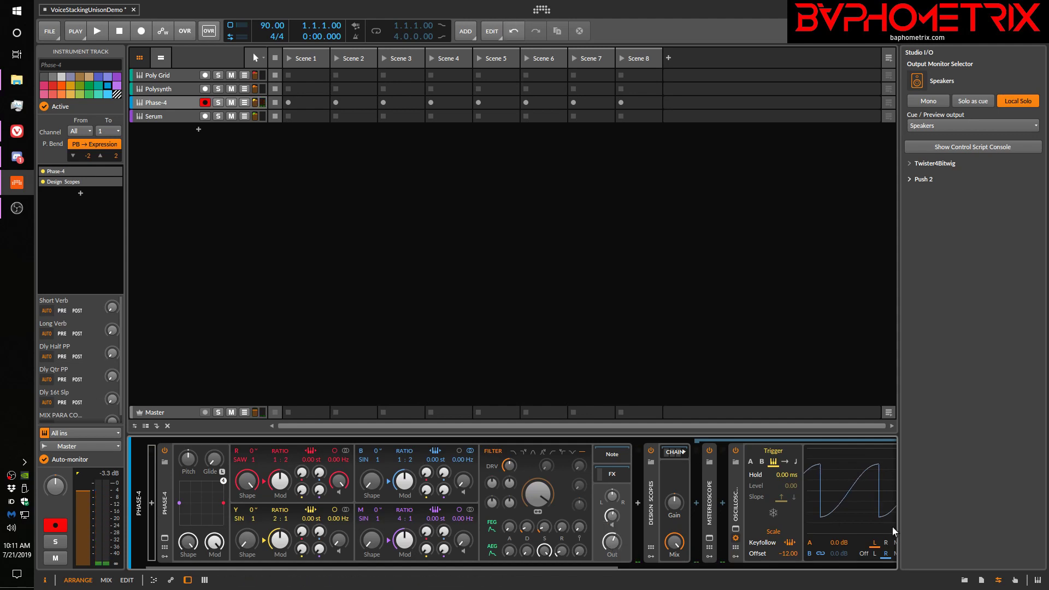
pyautogui.click(166, 487)
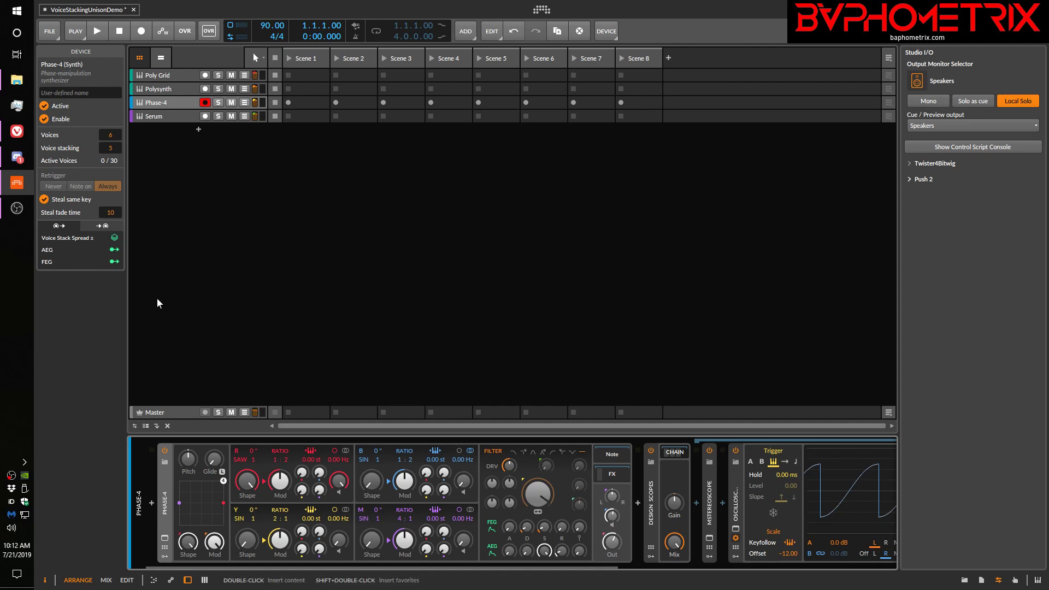
# Step: Map the Phase-4 device's Voice Stack Spread to the red oscillator's linear detune with an amount of 0.690
pyautogui.click(116, 240)
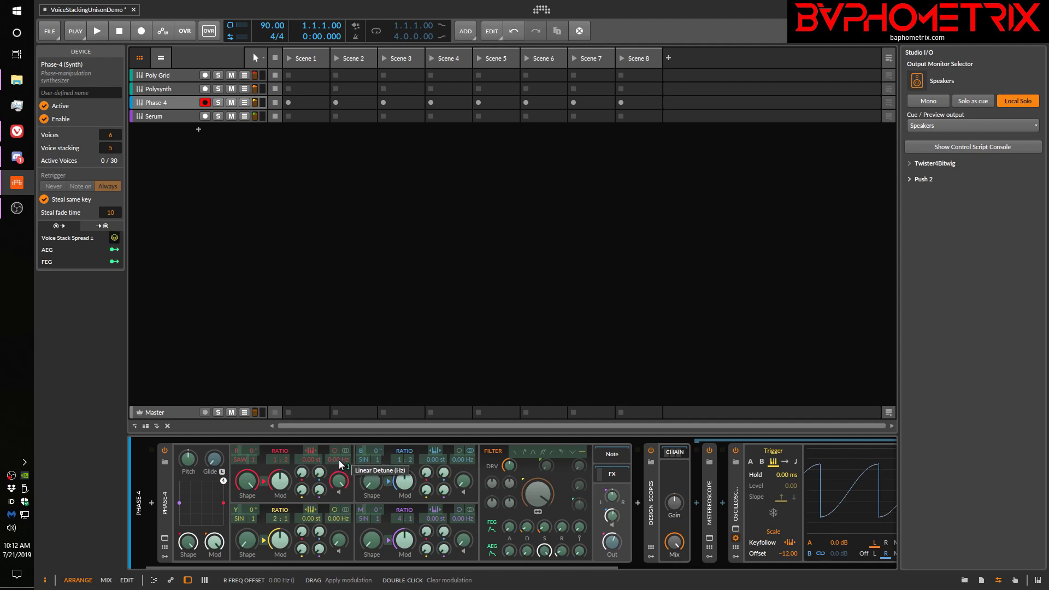
pyautogui.moveTo(339, 460); pyautogui.dragTo(338, 438)
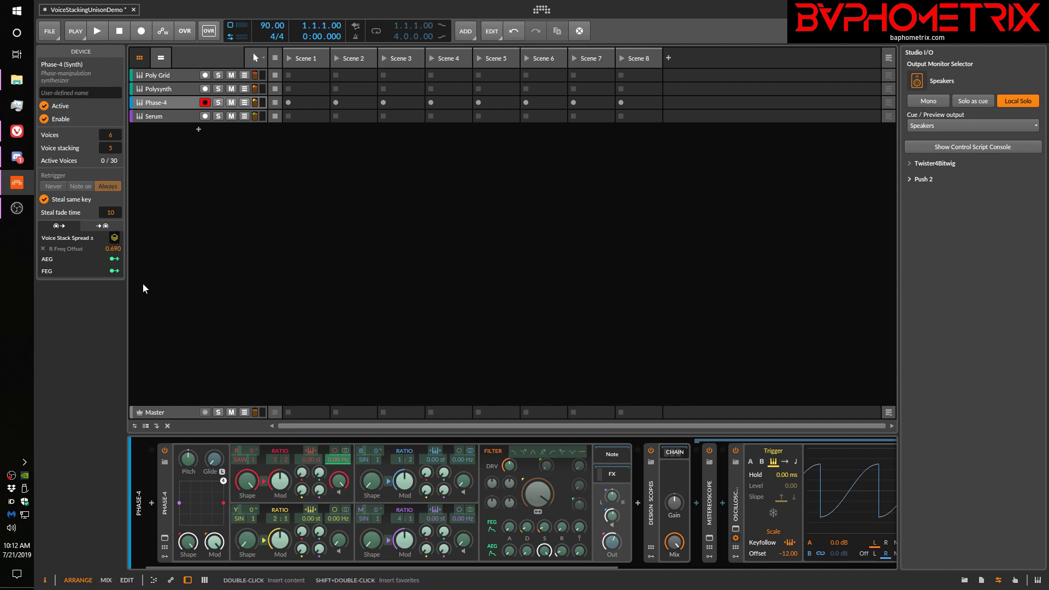
pyautogui.click(114, 238)
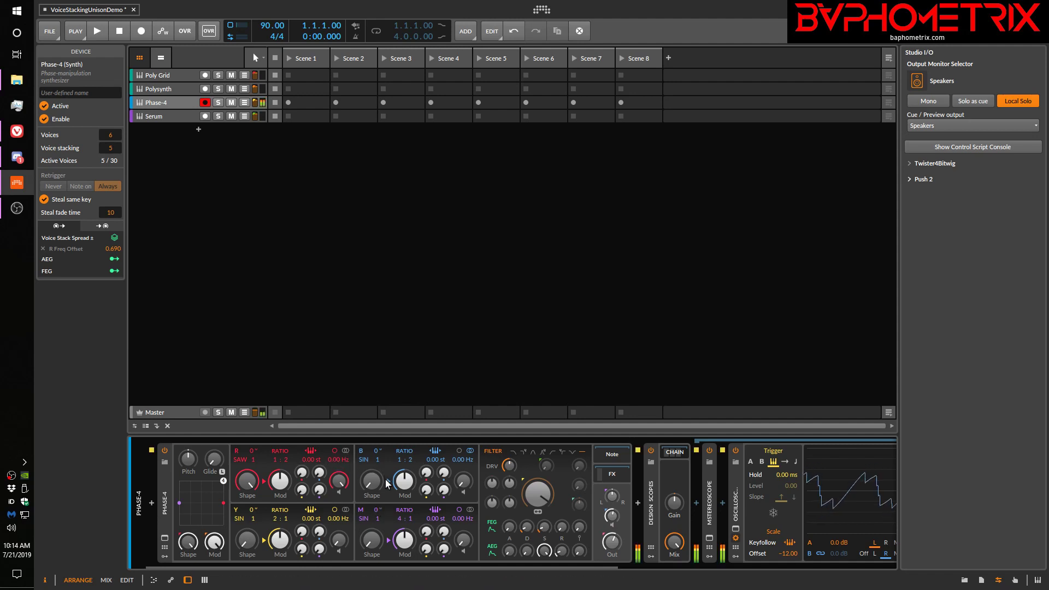
# Step: Check the detuned stack in the oscilloscope and the track's peak level, and raise the Phase-4 device's output level
pyautogui.doubleClick(162, 509)
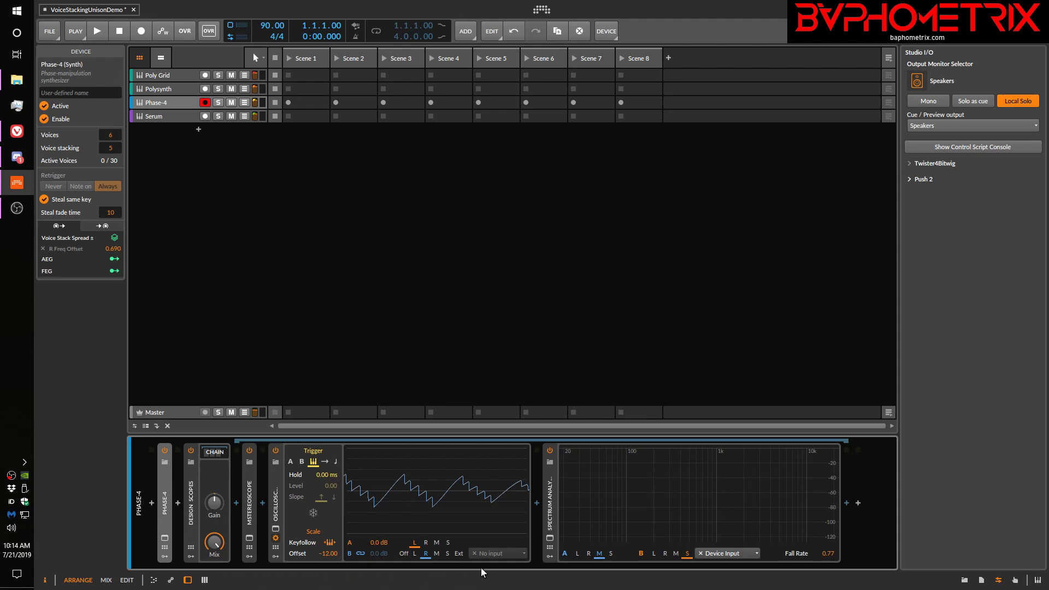
pyautogui.click(136, 500)
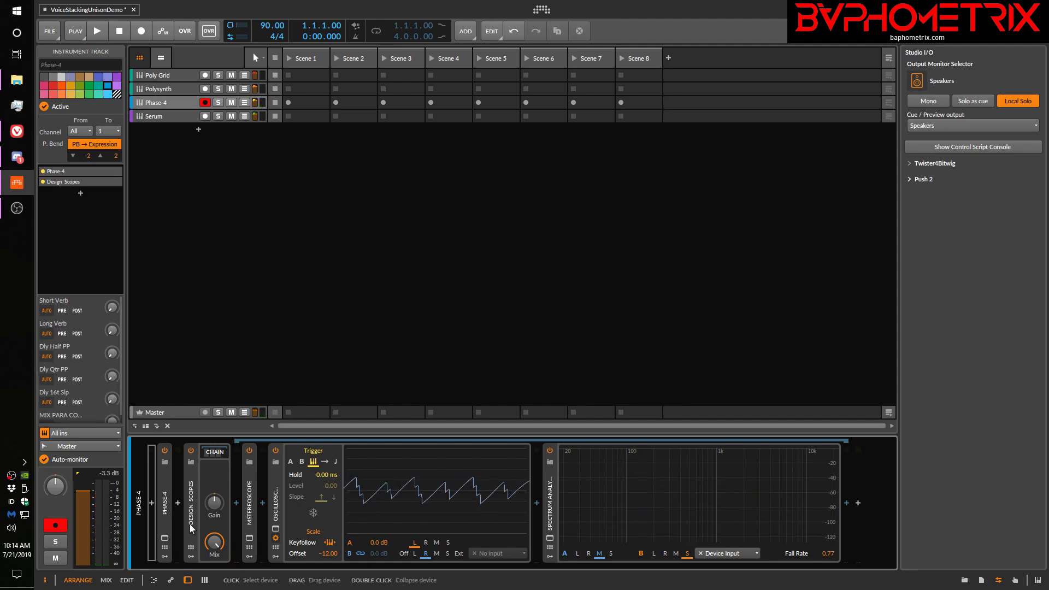
pyautogui.doubleClick(165, 523)
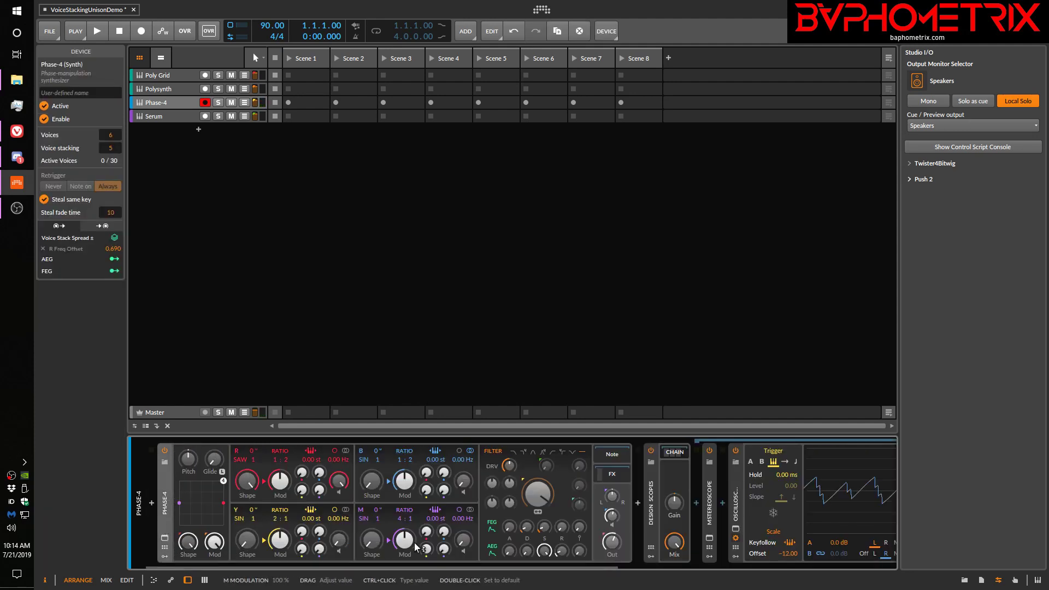
pyautogui.click(611, 542)
pyautogui.moveTo(611, 542); pyautogui.dragTo(612, 531)
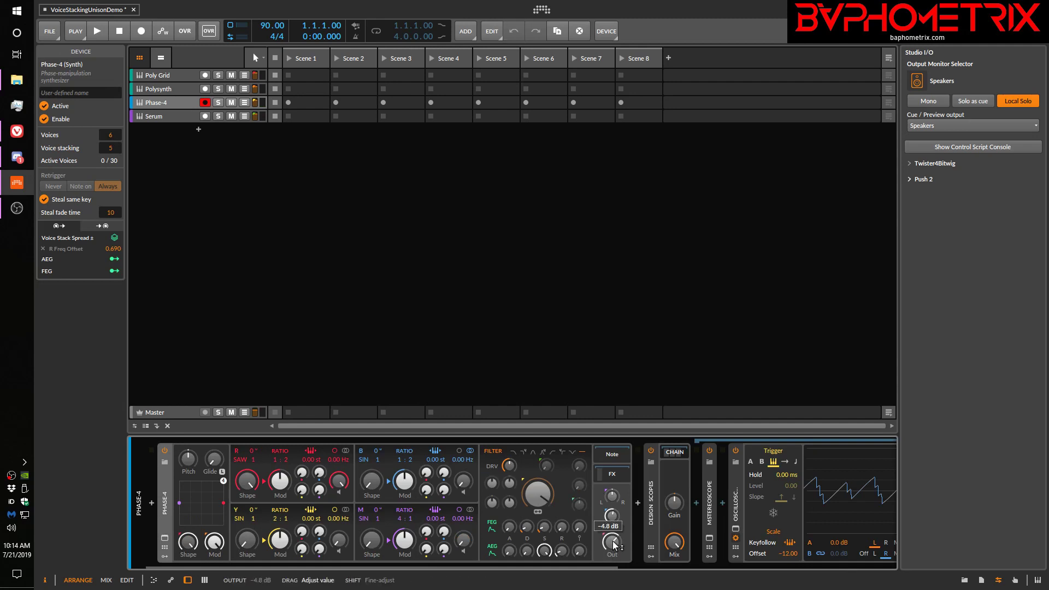
pyautogui.click(139, 497)
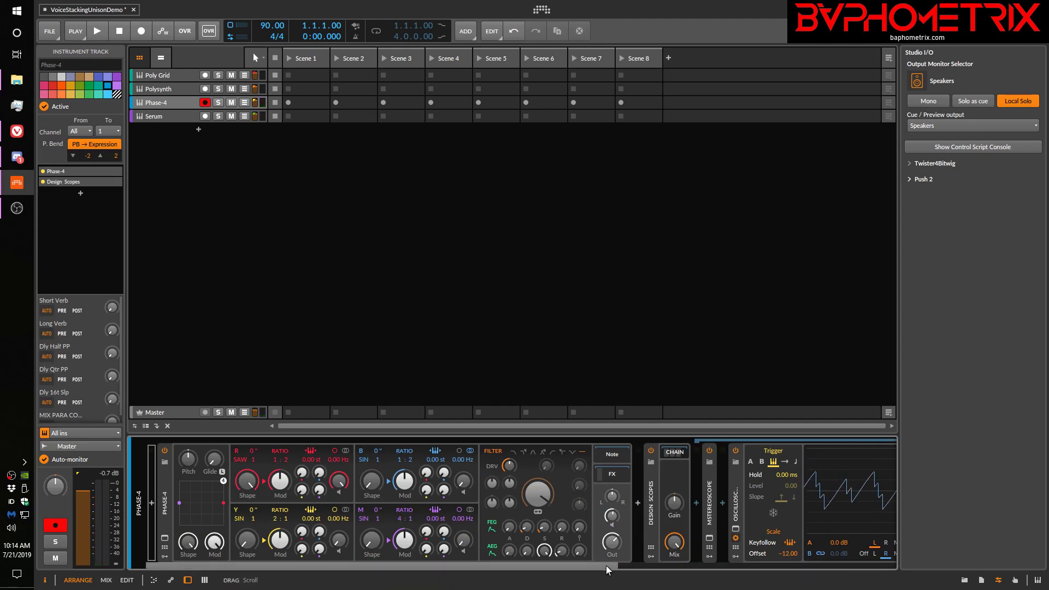
# Step: Turn on stereo detune for the red oscillator and examine the sound in the oscilloscope and spectrum analyzer
pyautogui.doubleClick(165, 506)
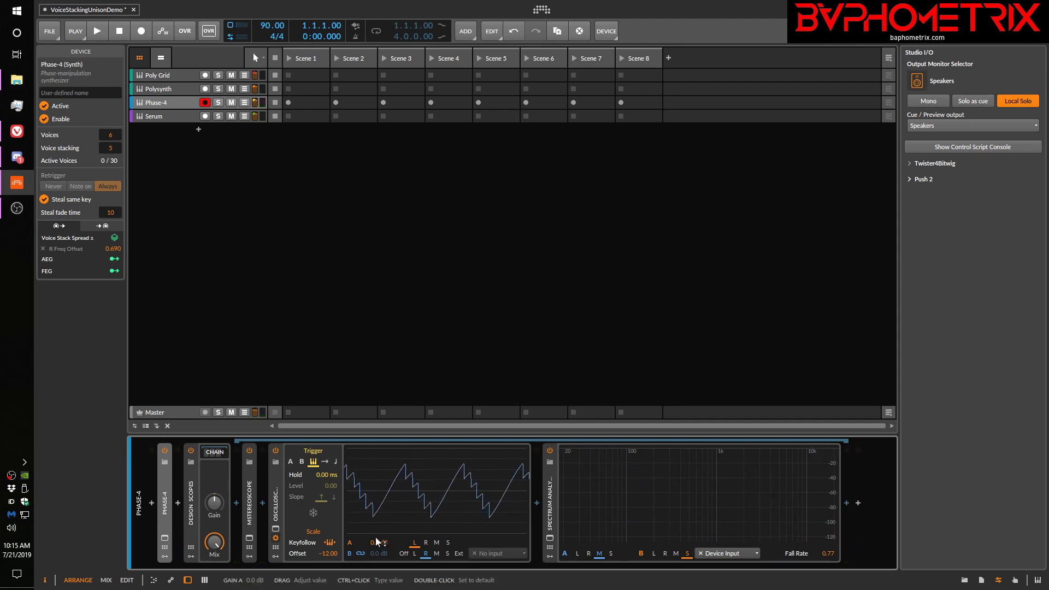
pyautogui.doubleClick(165, 502)
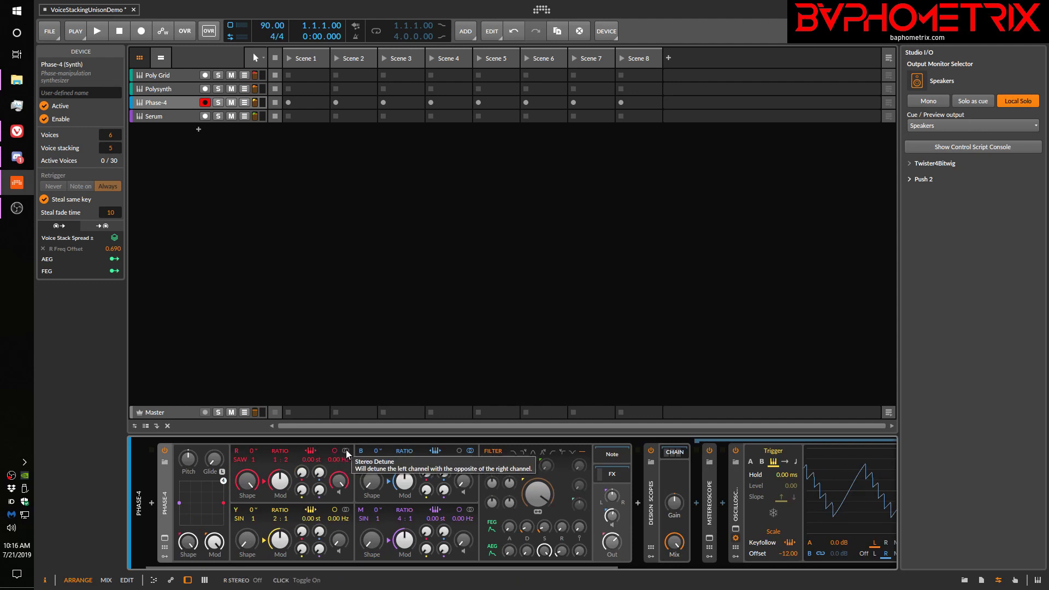
pyautogui.click(346, 450)
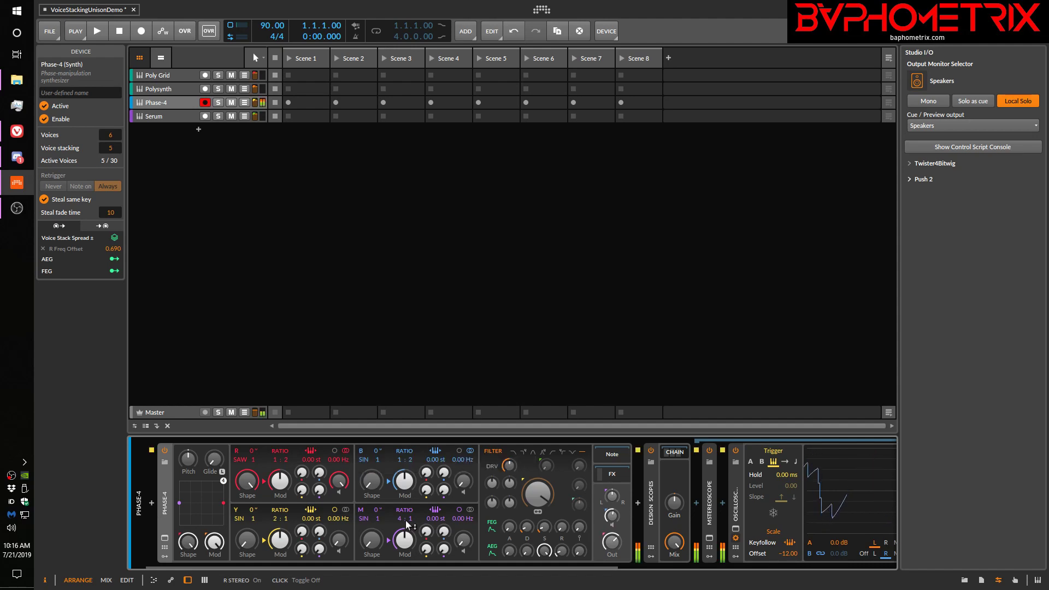
pyautogui.hscroll(5, 461, 565)
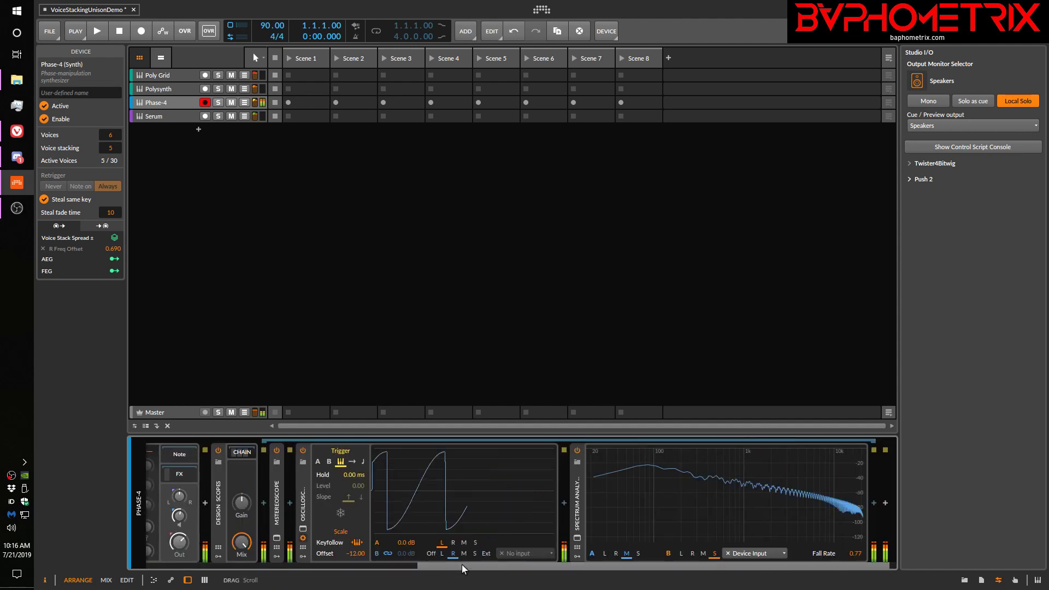
pyautogui.hscroll(-5, 461, 565)
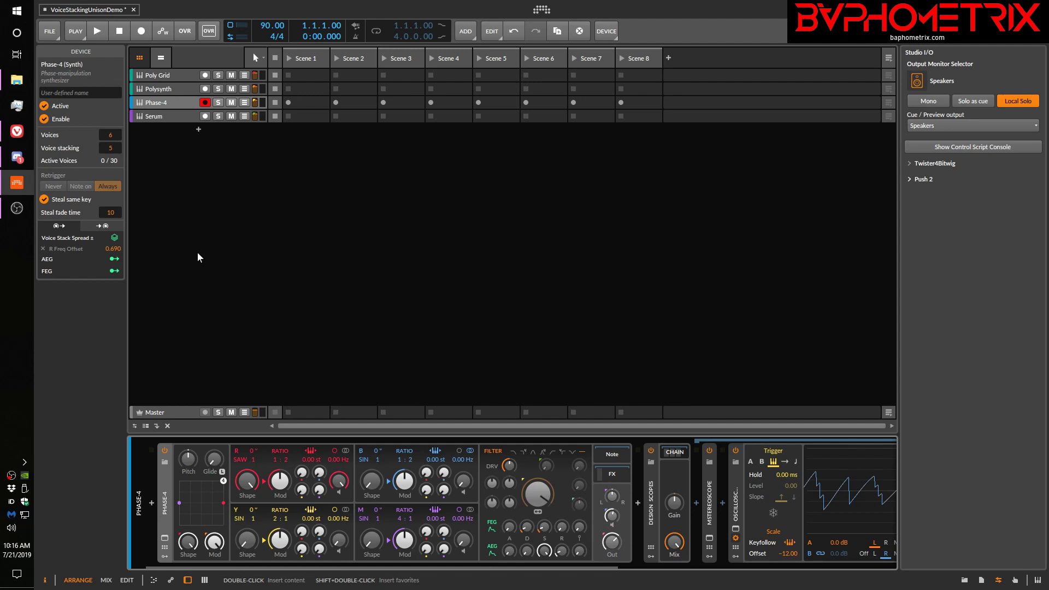
# Step: Map the Voice Stack Spread to the Phase-4 device's pan with an amount of 1.000
pyautogui.click(115, 239)
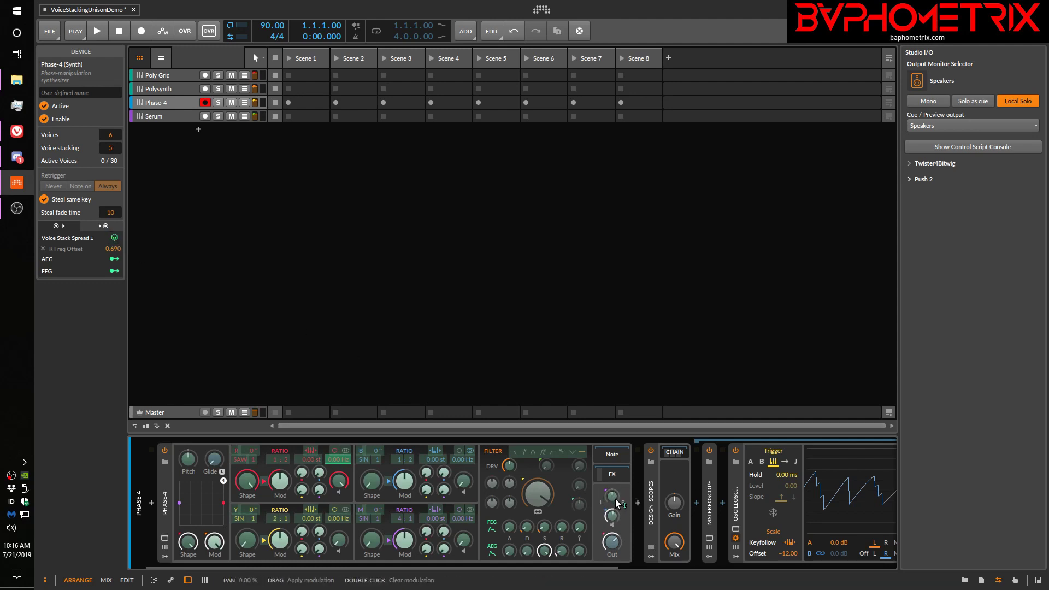
pyautogui.moveTo(613, 499); pyautogui.dragTo(613, 469)
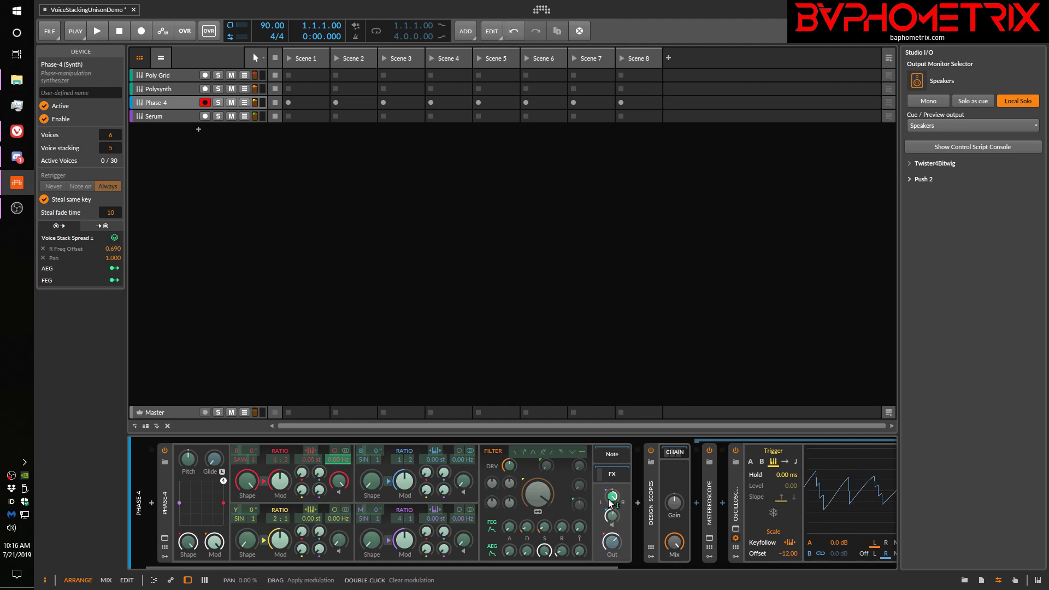
pyautogui.click(115, 239)
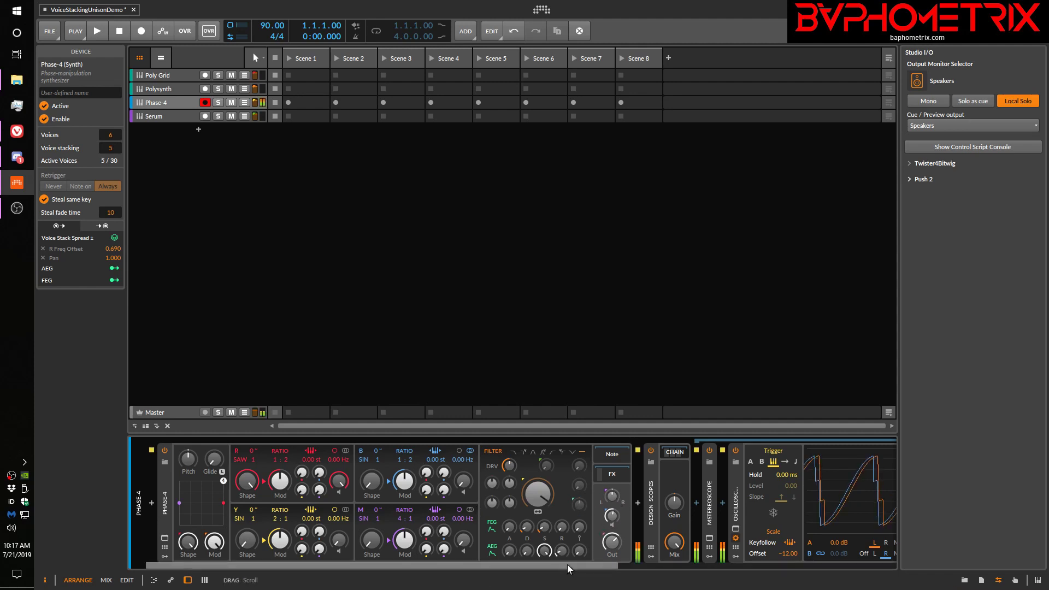
# Step: Examine the panned voice stack in the oscilloscope and spectrum analyzer, switching mono monitoring on and back off for comparison
pyautogui.hscroll(5, 568, 565)
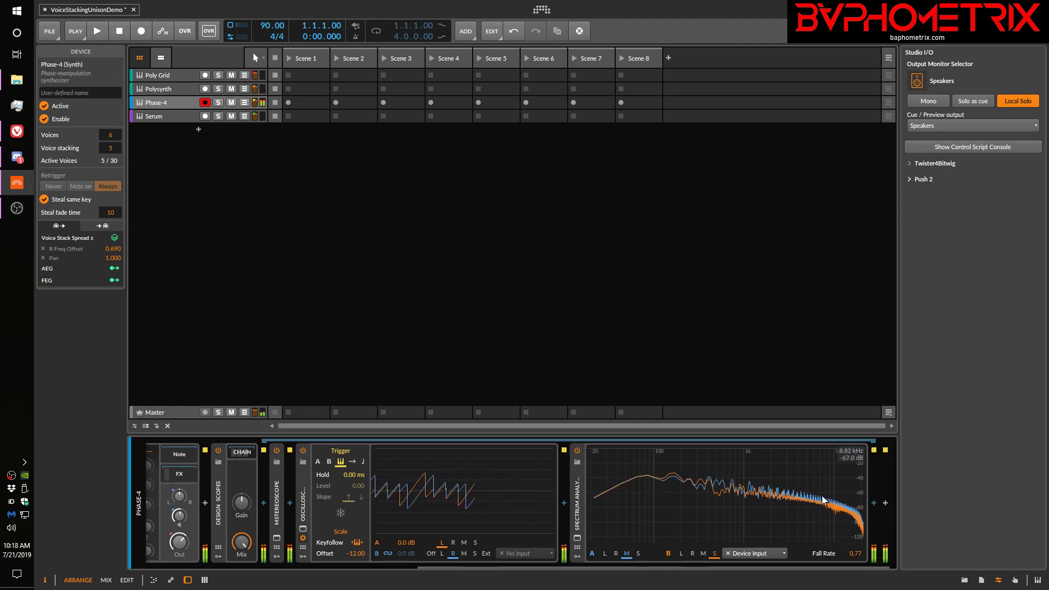
pyautogui.click(930, 101)
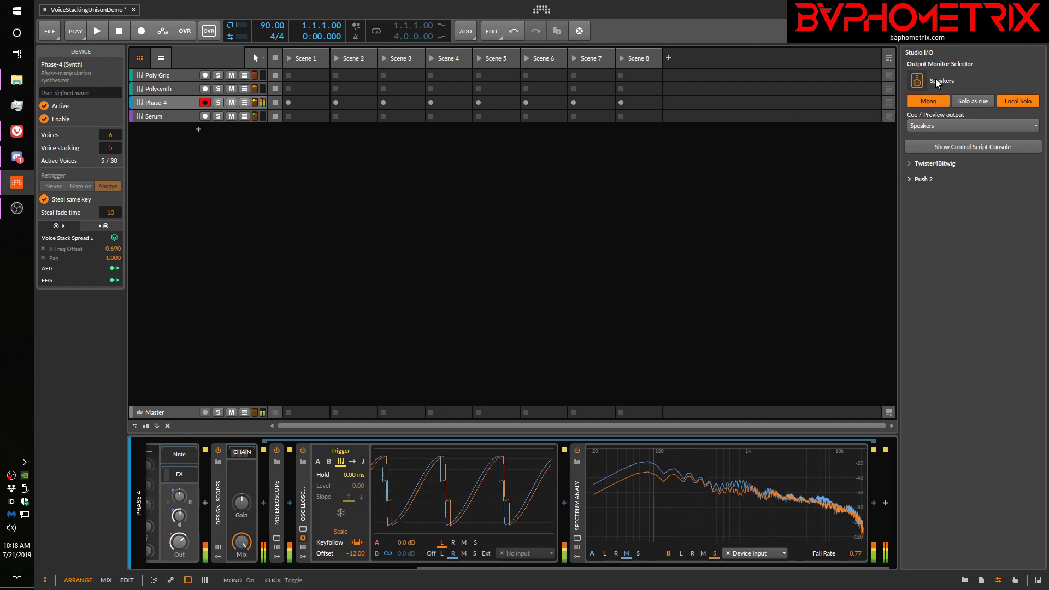
pyautogui.click(930, 103)
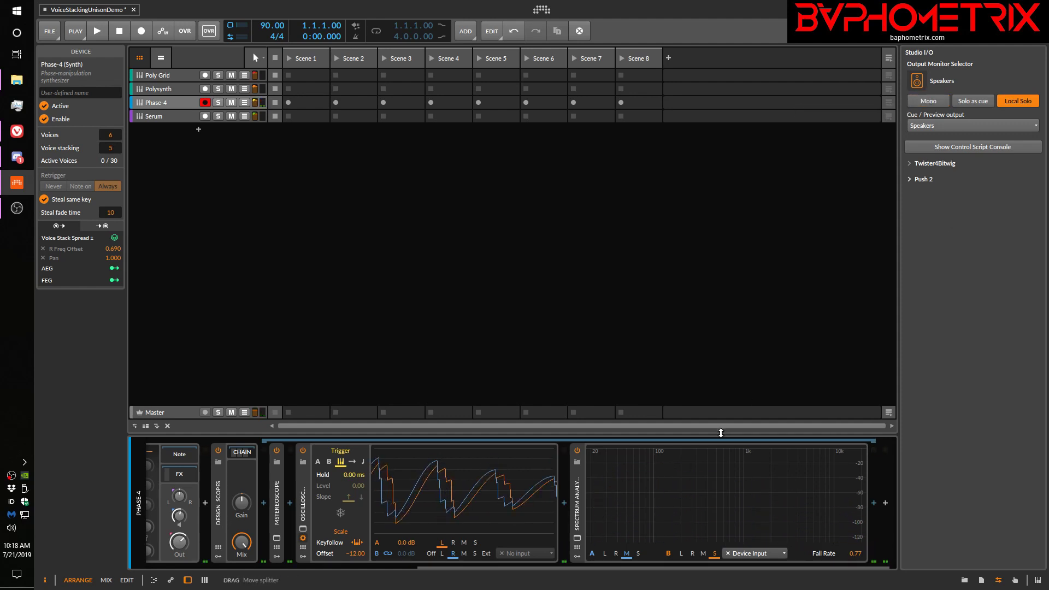
pyautogui.hscroll(-5, 566, 565)
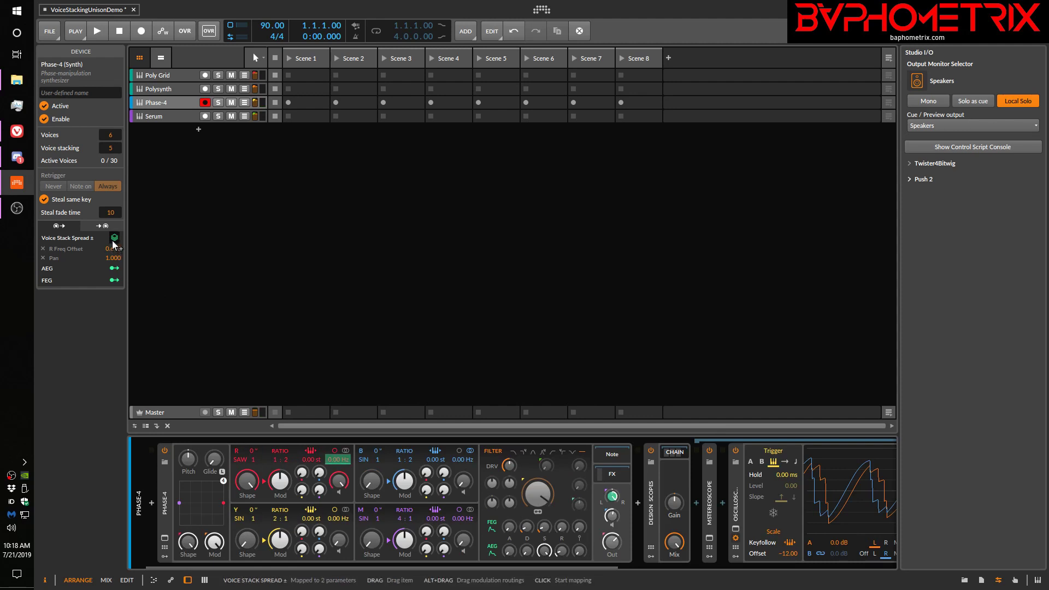
# Step: On the Polysynth track, try a narrower stereo width for oscillator 1 and bring it back up to about 71%
pyautogui.click(190, 88)
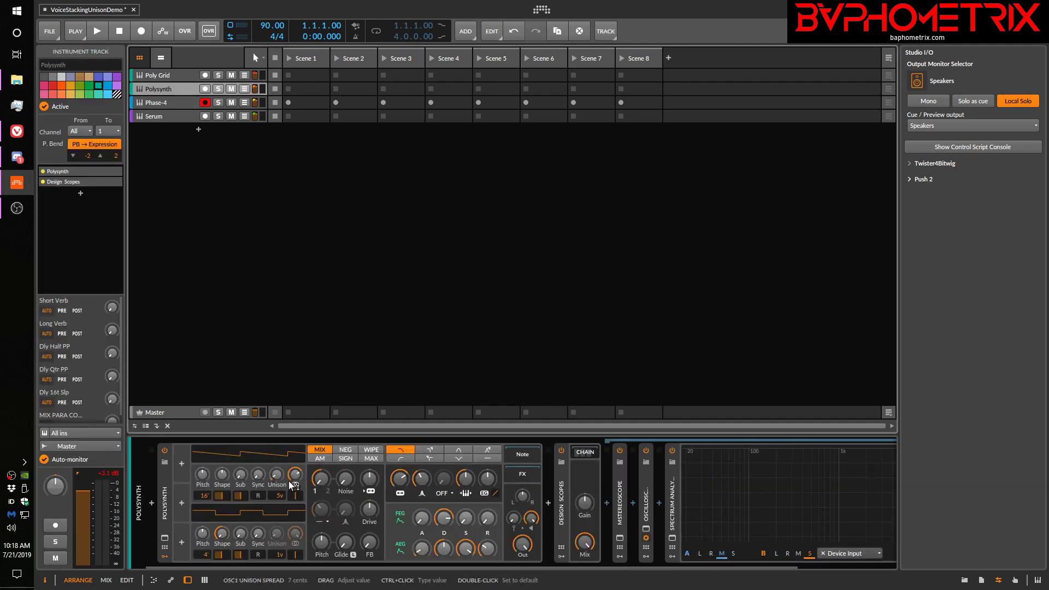
pyautogui.moveTo(296, 476); pyautogui.dragTo(296, 503)
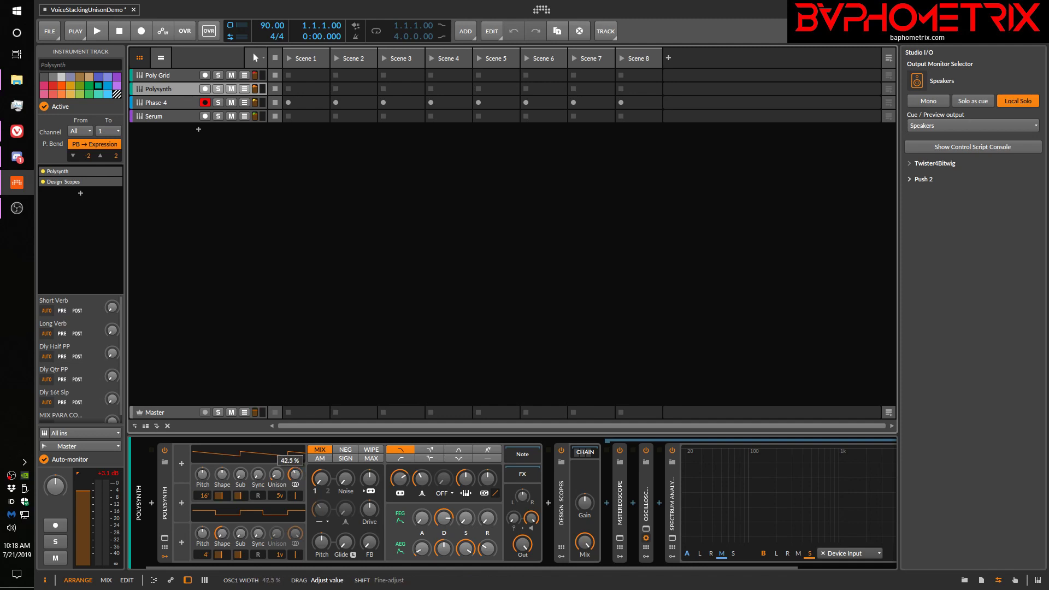
pyautogui.moveTo(296, 475); pyautogui.dragTo(298, 477)
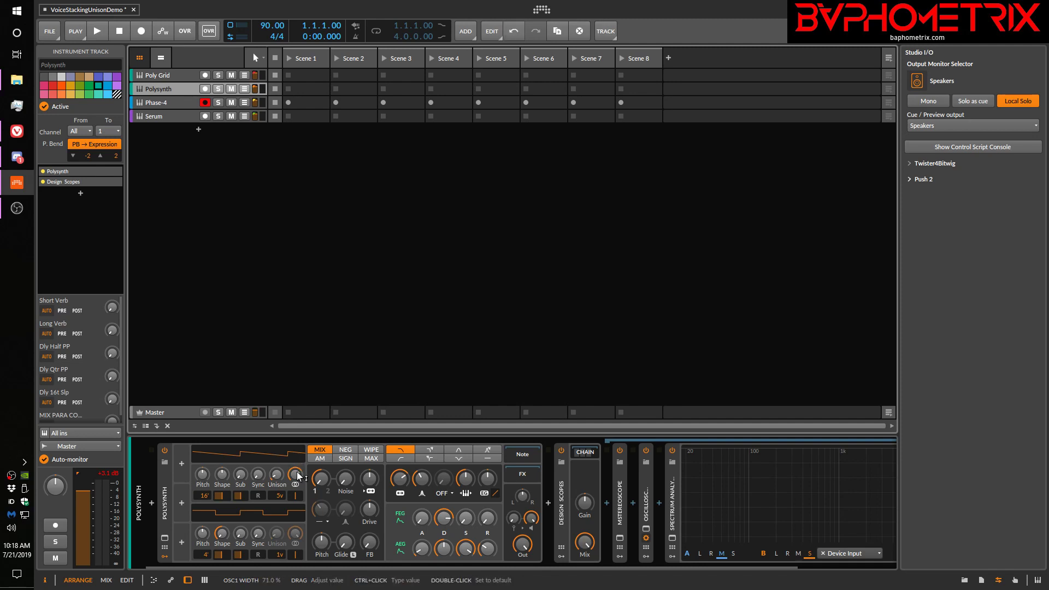
# Step: Return to the Phase-4 device and reduce the Voice Stack Spread's pan amount to 0.020
pyautogui.click(179, 105)
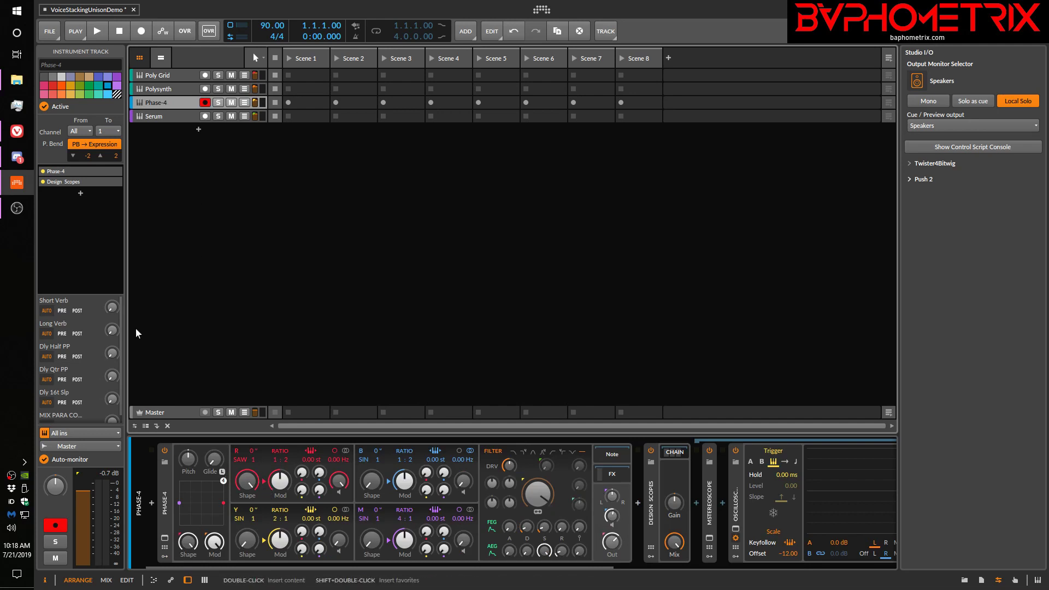
pyautogui.click(165, 508)
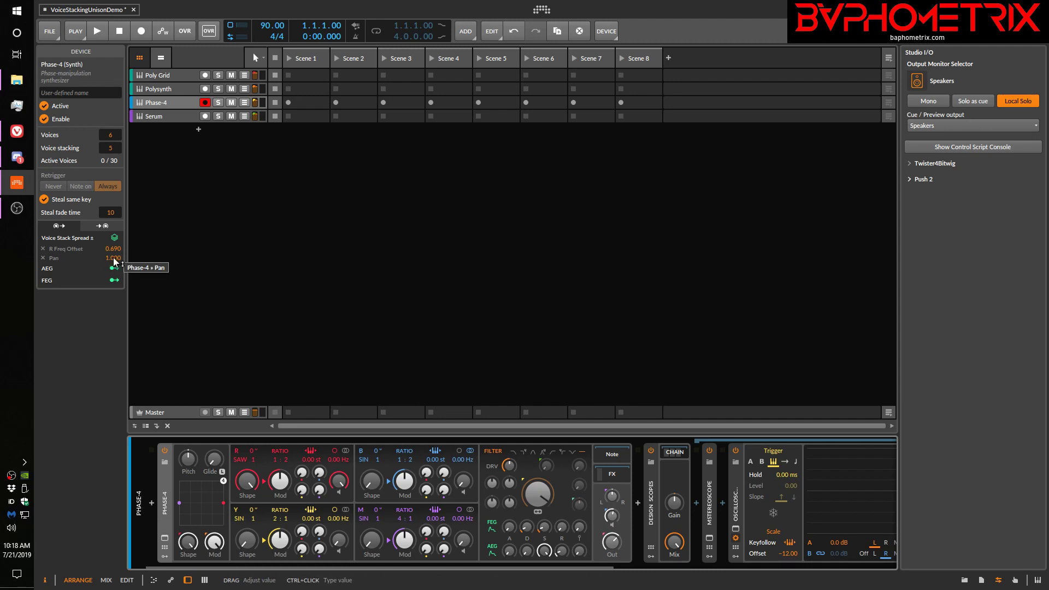
pyautogui.doubleClick(167, 499)
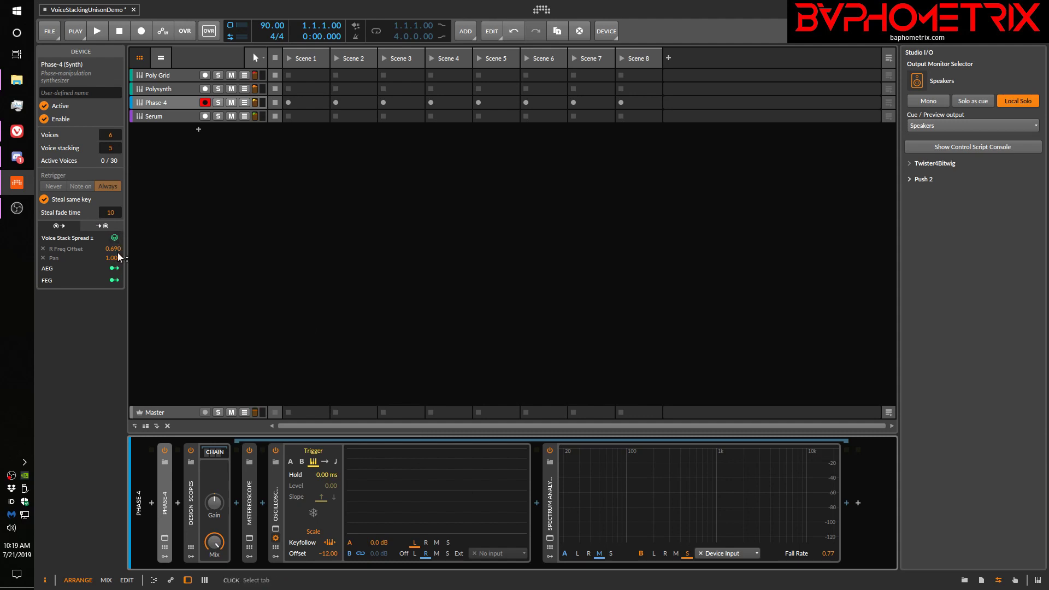
pyautogui.moveTo(116, 261); pyautogui.dragTo(116, 286)
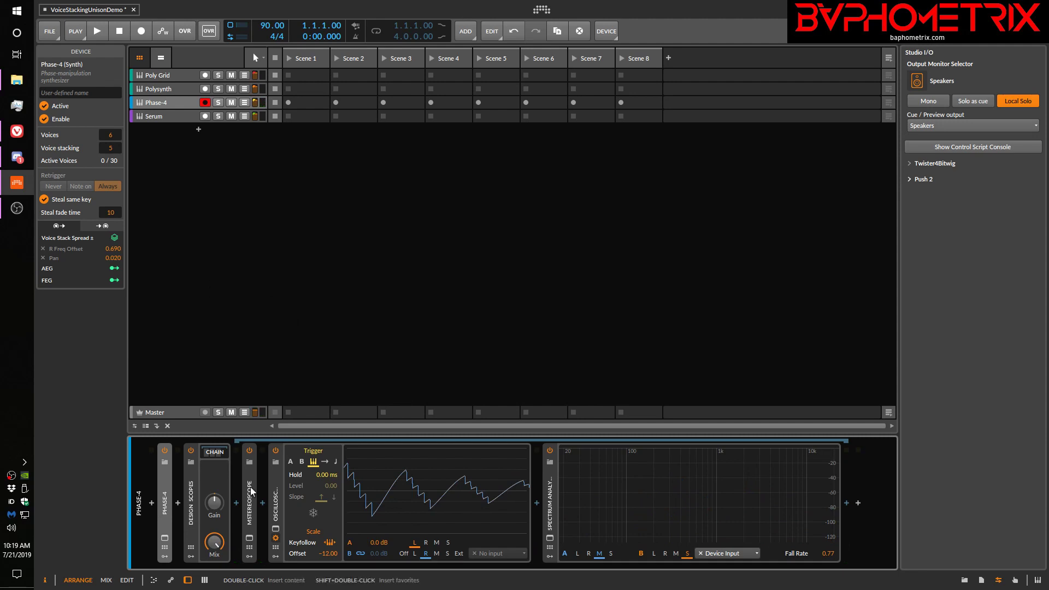
# Step: Review the Phase-4 device's chain through to the scopes and examine the narrowed stack's waveform in the oscilloscope
pyautogui.click(164, 515)
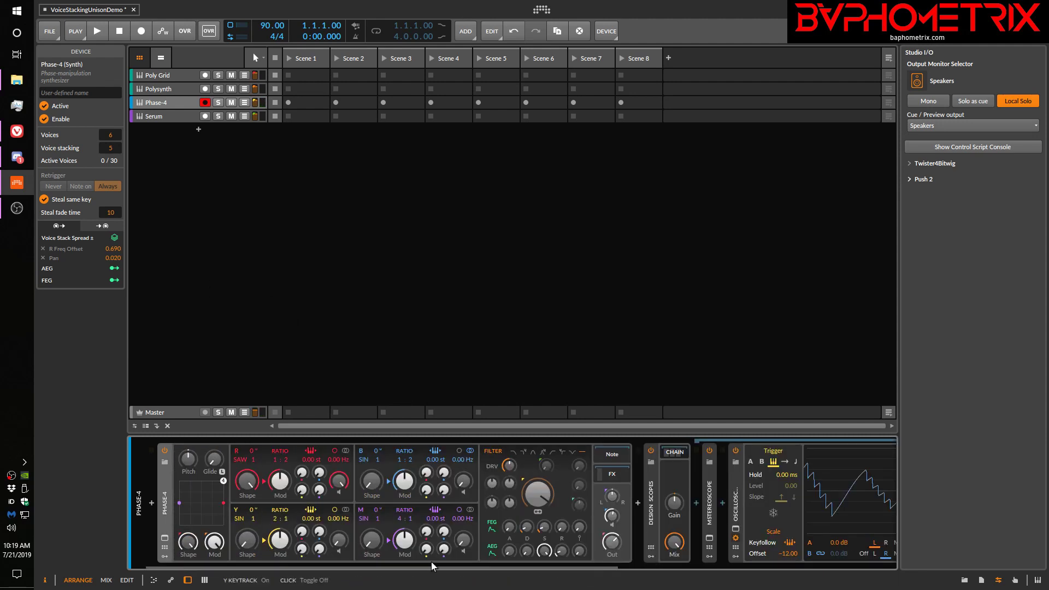
pyautogui.click(685, 565)
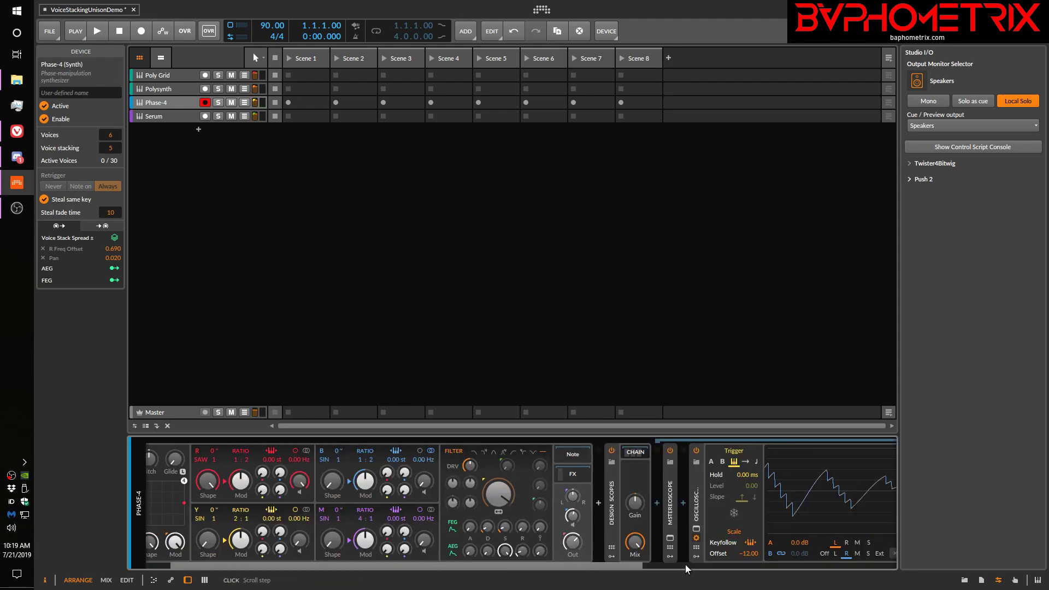
pyautogui.click(686, 565)
pyautogui.click(686, 565)
pyautogui.click(685, 565)
pyautogui.click(685, 565)
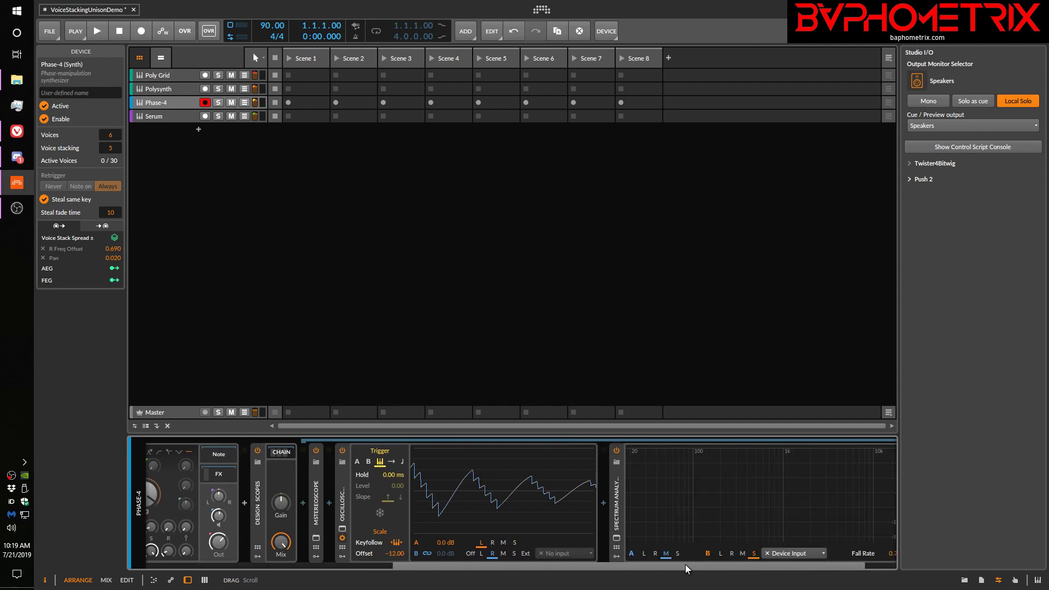
pyautogui.click(685, 565)
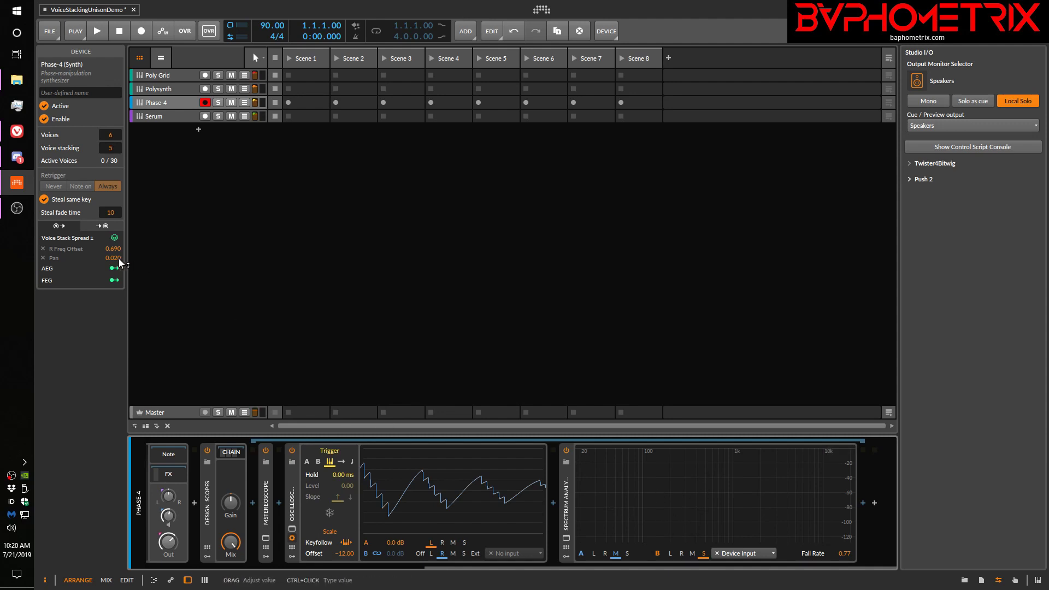
# Step: Set the Voice Stack Spread's pan amount to 1.000 and turn on mono monitoring to check the widened stack in the scopes
pyautogui.moveTo(116, 264); pyautogui.dragTo(115, 209)
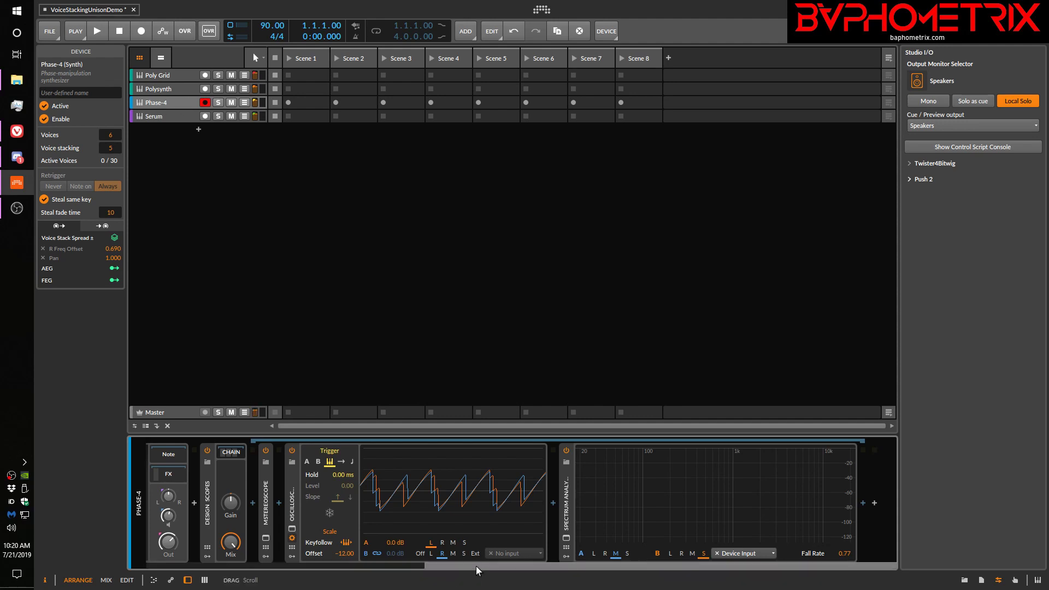
pyautogui.scroll(5, 476, 566)
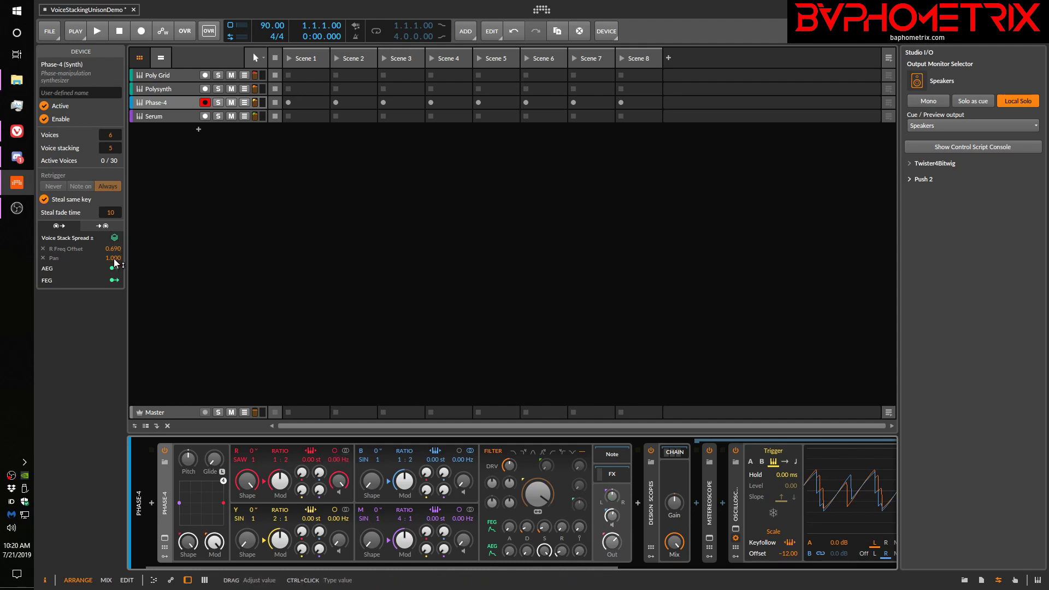
pyautogui.click(799, 571)
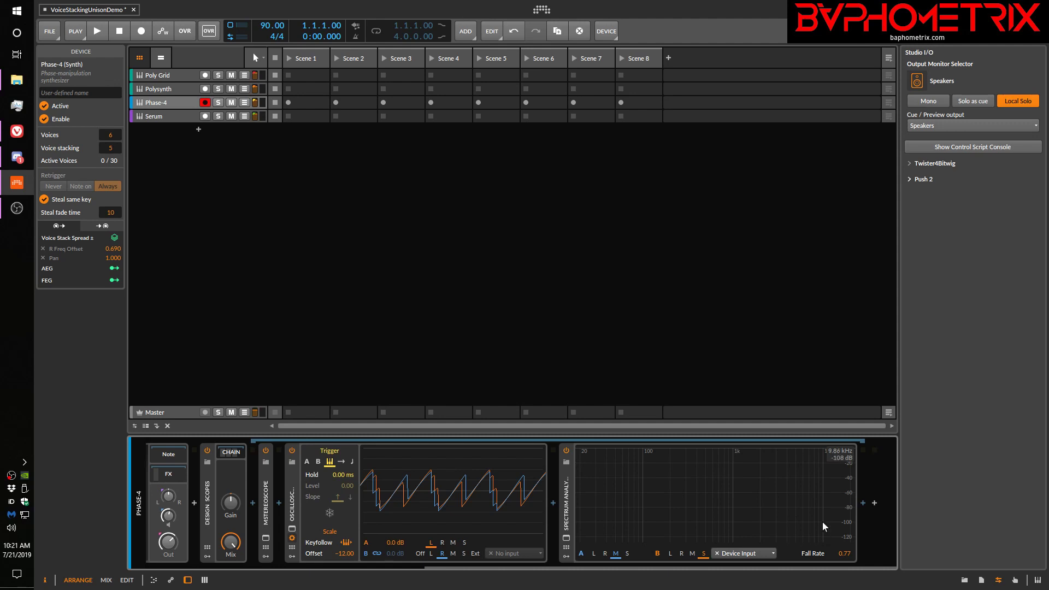
pyautogui.click(940, 102)
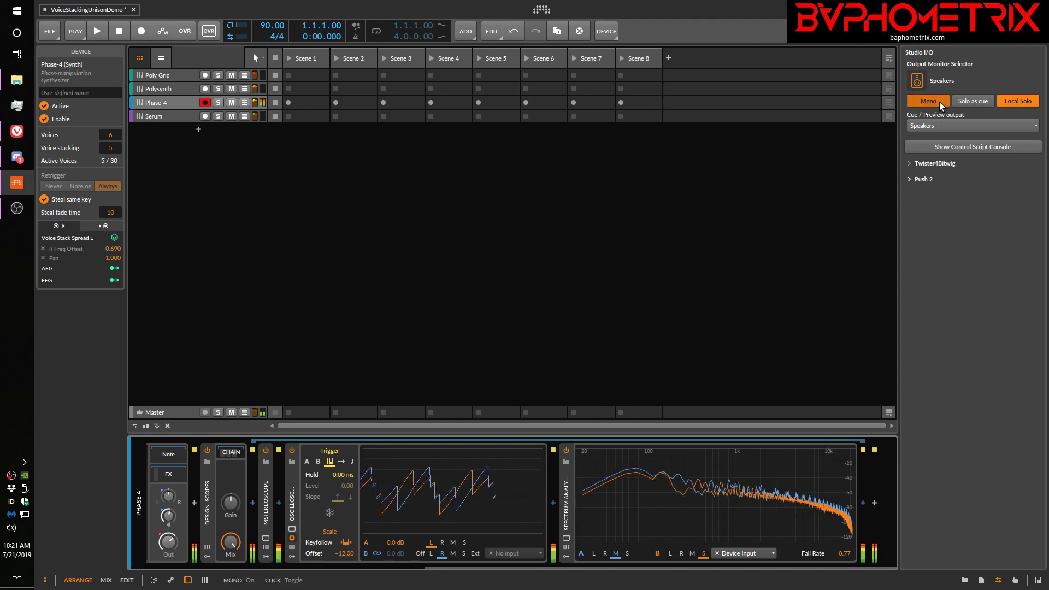
# Step: Turn off mono monitoring, then disarm the Phase-4 track and switch to the Poly Grid track
pyautogui.click(940, 102)
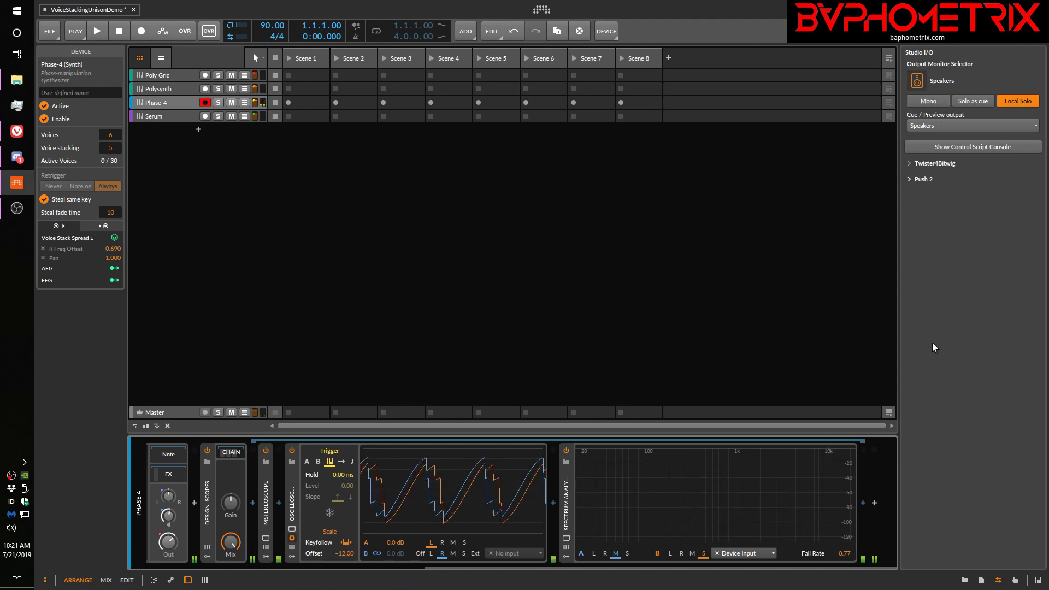
pyautogui.scroll(5, 662, 565)
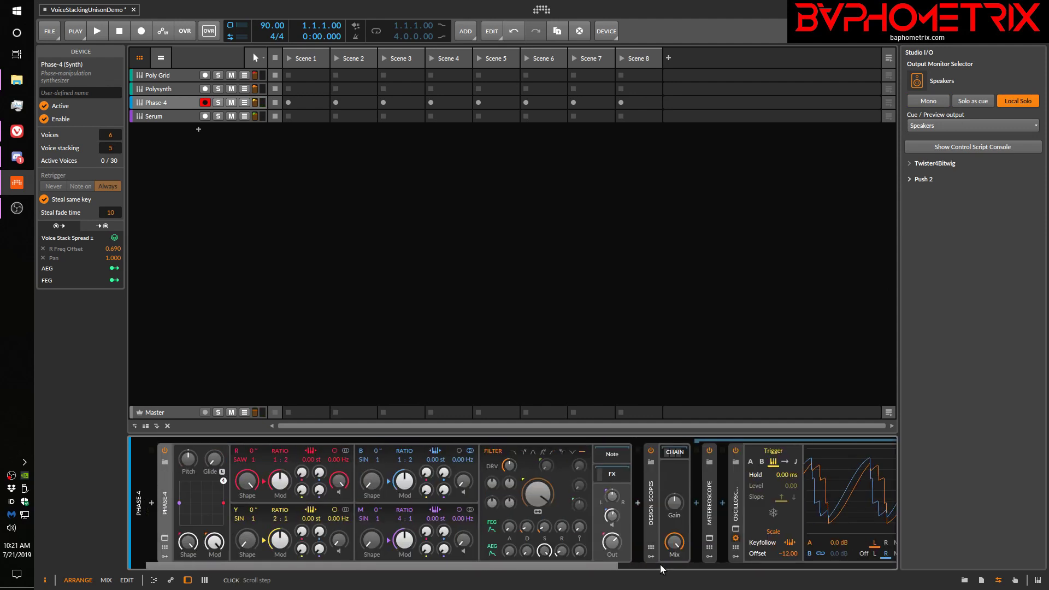
pyautogui.click(205, 104)
pyautogui.click(167, 76)
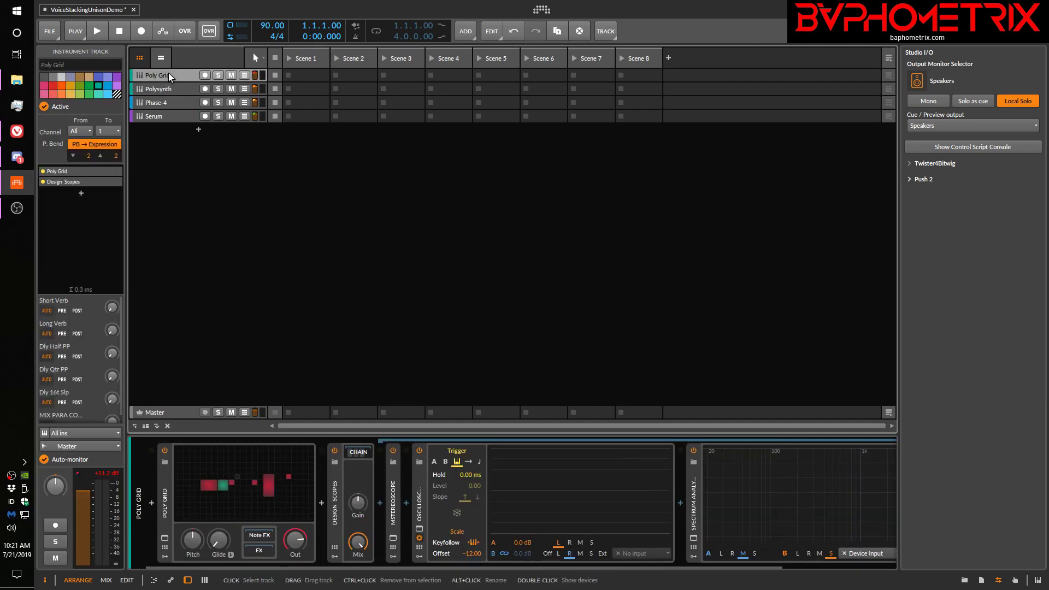
# Step: Record-arm the Poly Grid track and open the Poly Grid device's patch in the Grid editor alongside its device settings
pyautogui.doubleClick(224, 473)
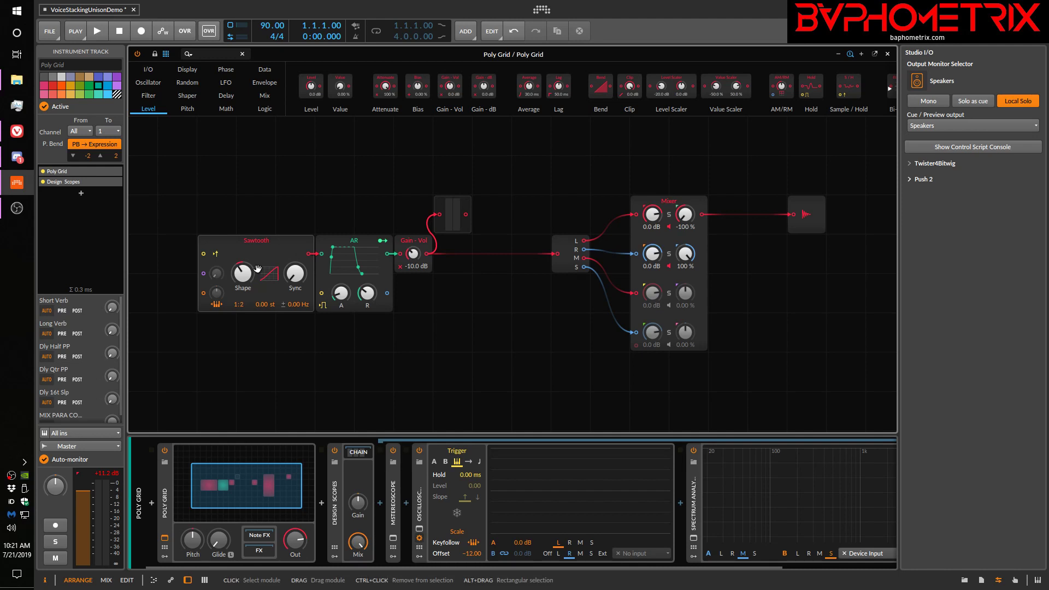
pyautogui.click(167, 508)
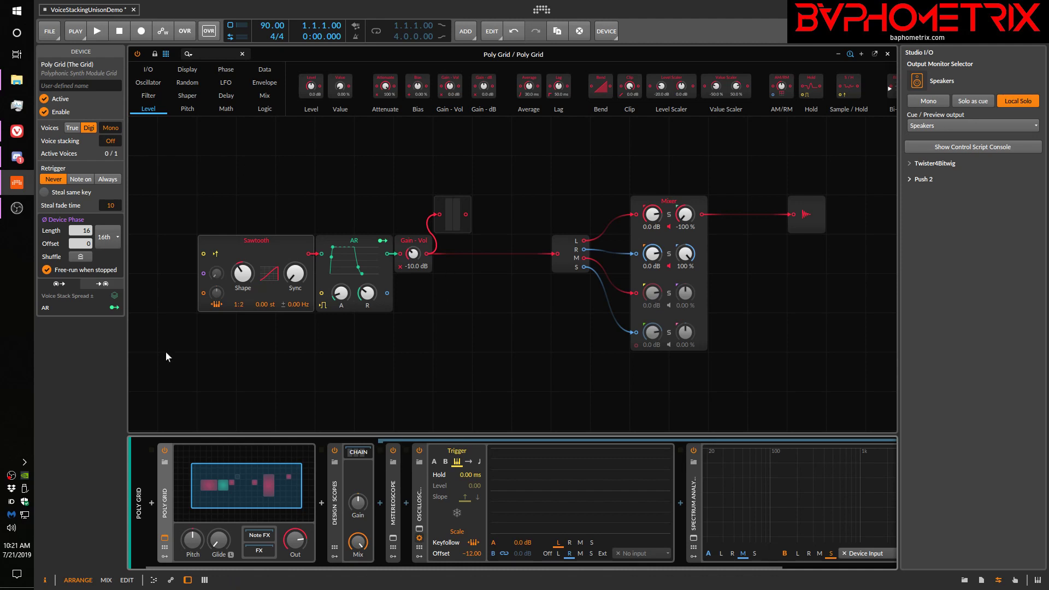
pyautogui.click(139, 504)
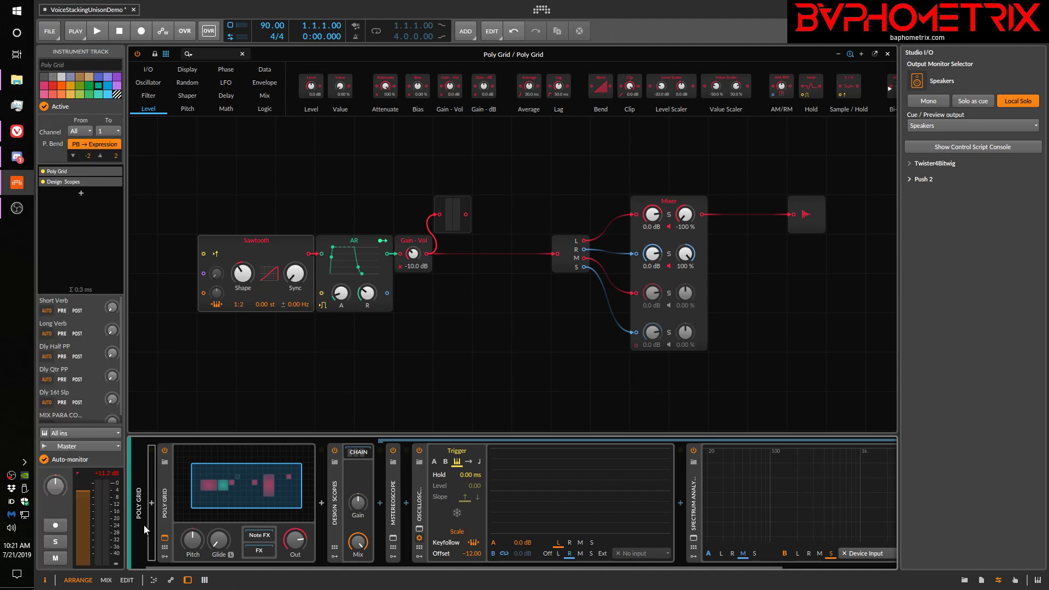
pyautogui.click(164, 539)
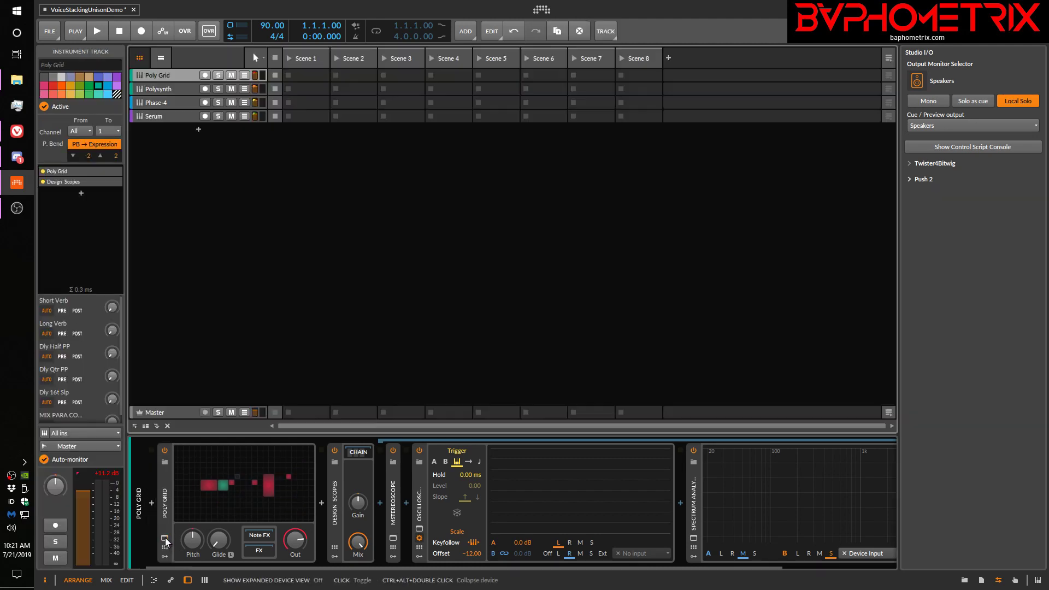
pyautogui.click(205, 75)
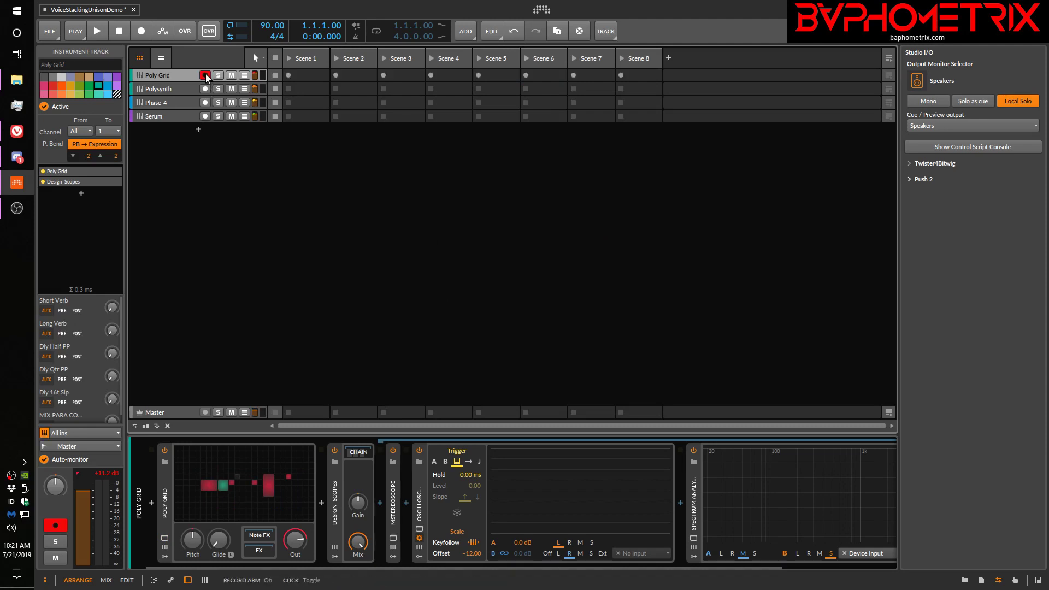
pyautogui.click(164, 517)
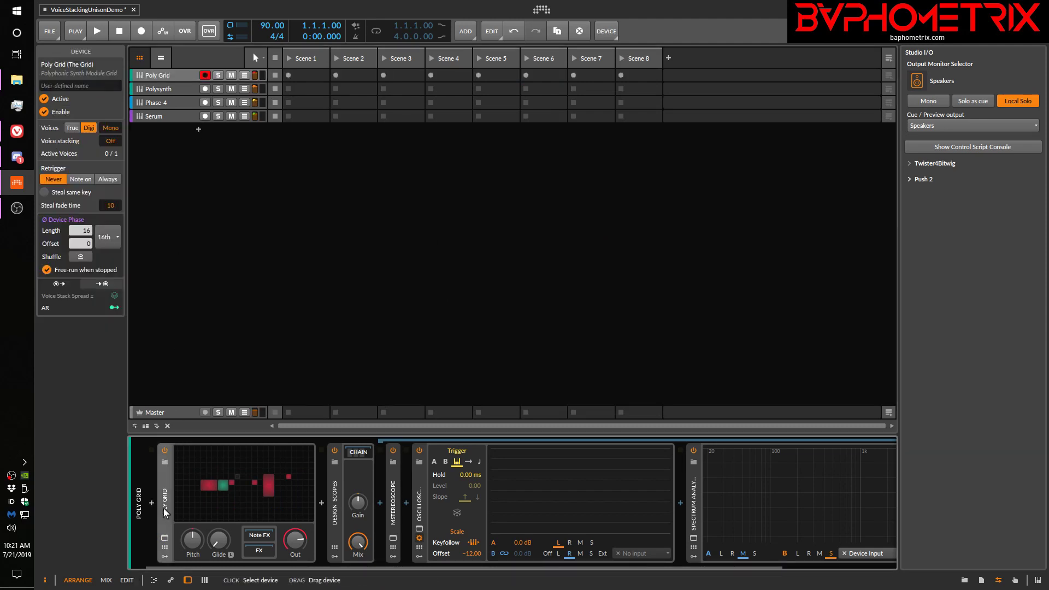
pyautogui.click(164, 538)
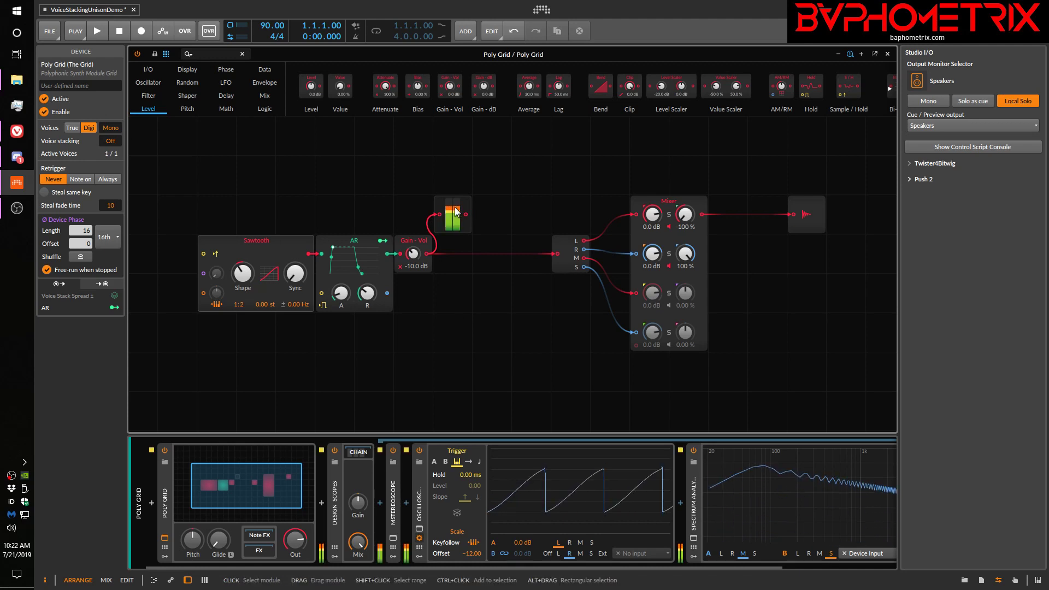
# Step: Set the Poly Grid's voice stacking to 5 and lower the Gain - Vol module to -23.9 dB
pyautogui.click(184, 70)
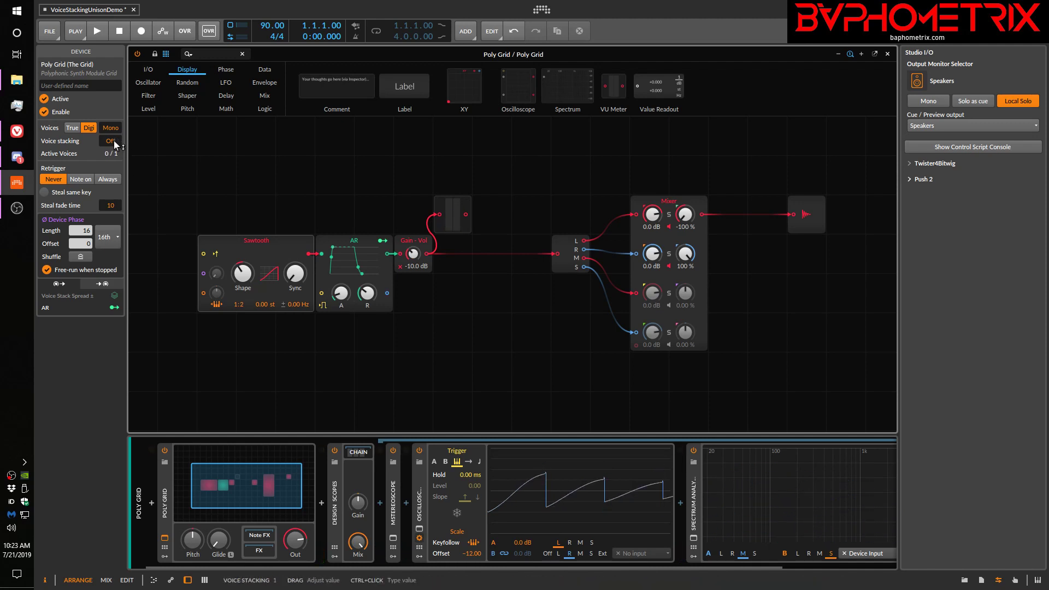
pyautogui.moveTo(110, 141); pyautogui.dragTo(110, 132)
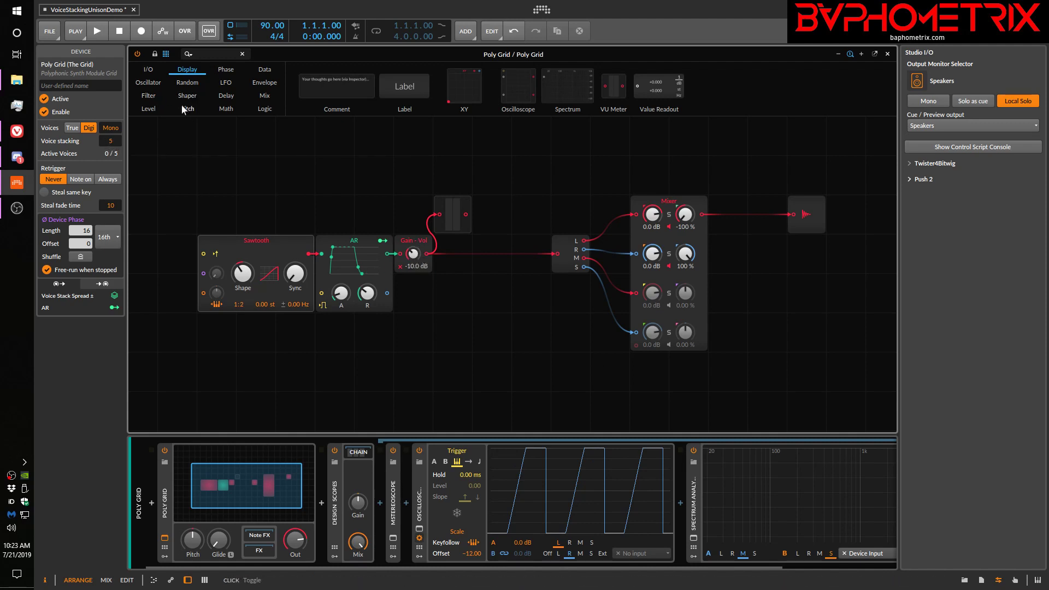
pyautogui.click(148, 109)
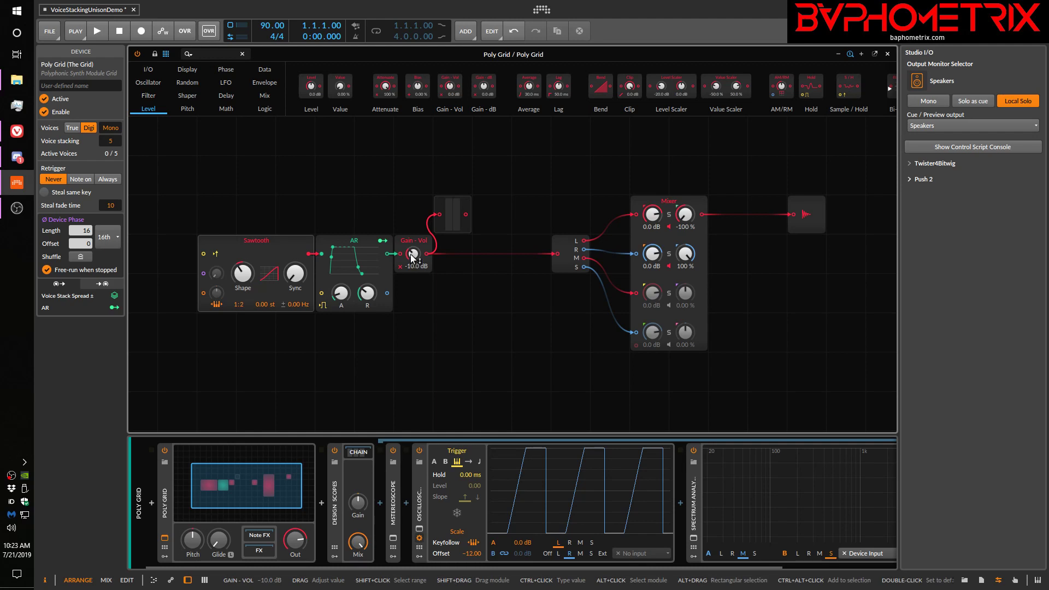
pyautogui.moveTo(413, 264)
pyautogui.mouseDown()
pyautogui.moveTo(412, 284)
pyautogui.moveTo(413, 266)
pyautogui.mouseUp()
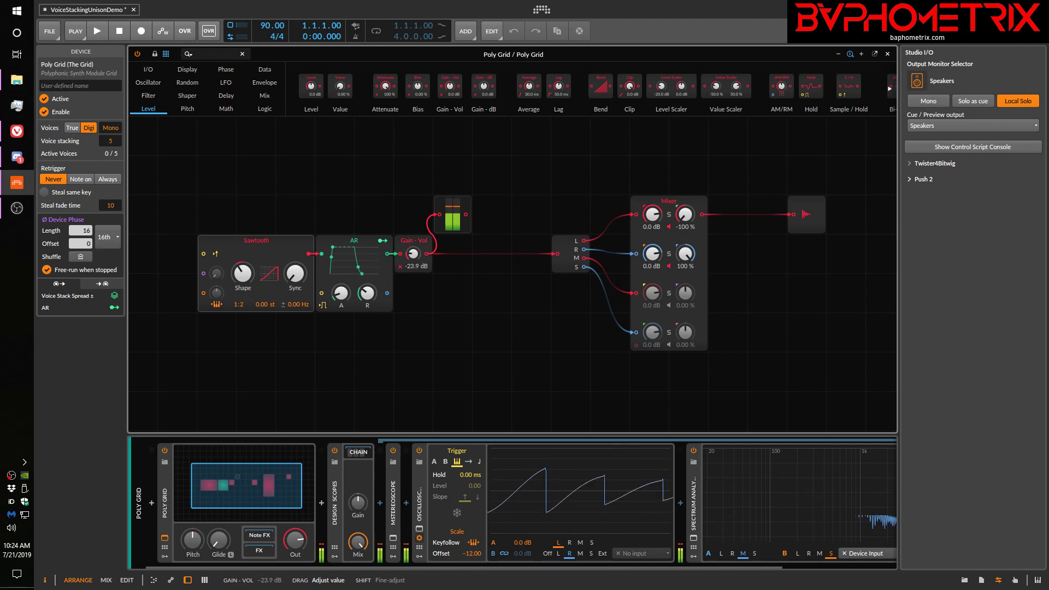
pyautogui.moveTo(412, 266); pyautogui.dragTo(413, 267)
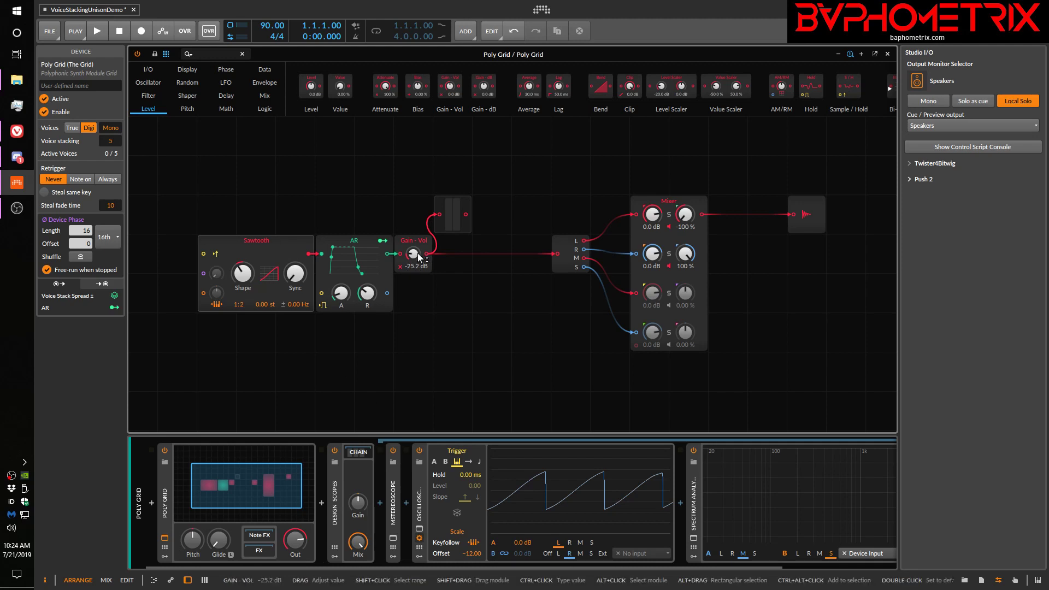
pyautogui.moveTo(417, 256); pyautogui.dragTo(417, 256)
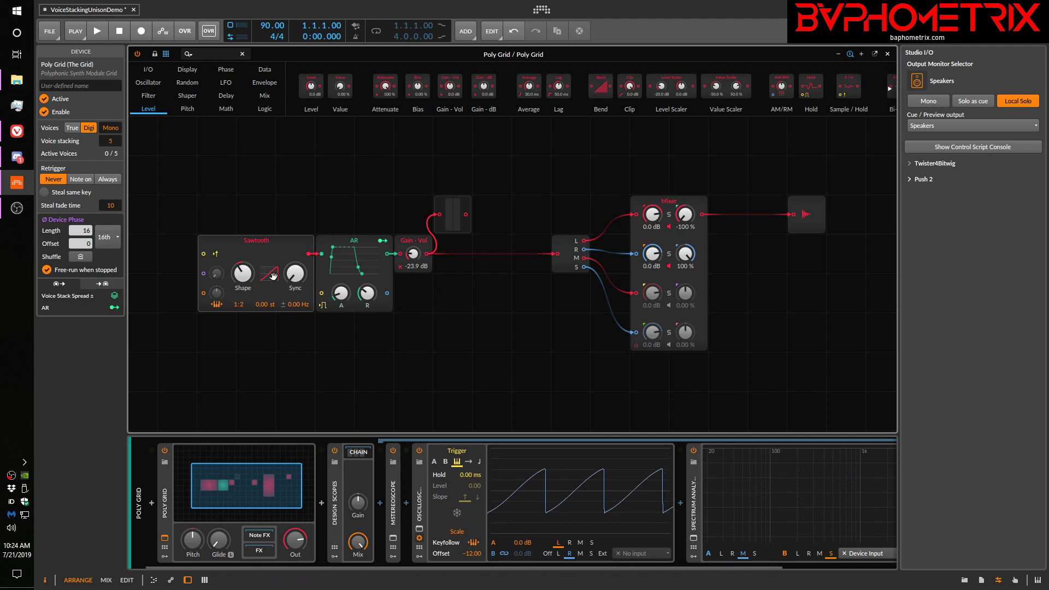
# Step: Modulate the Sawtooth's Detune with Voice Stack Spread ± by 0.690 and raise the Gain - Vol module to -19.7 dB
pyautogui.click(114, 298)
pyautogui.click(296, 306)
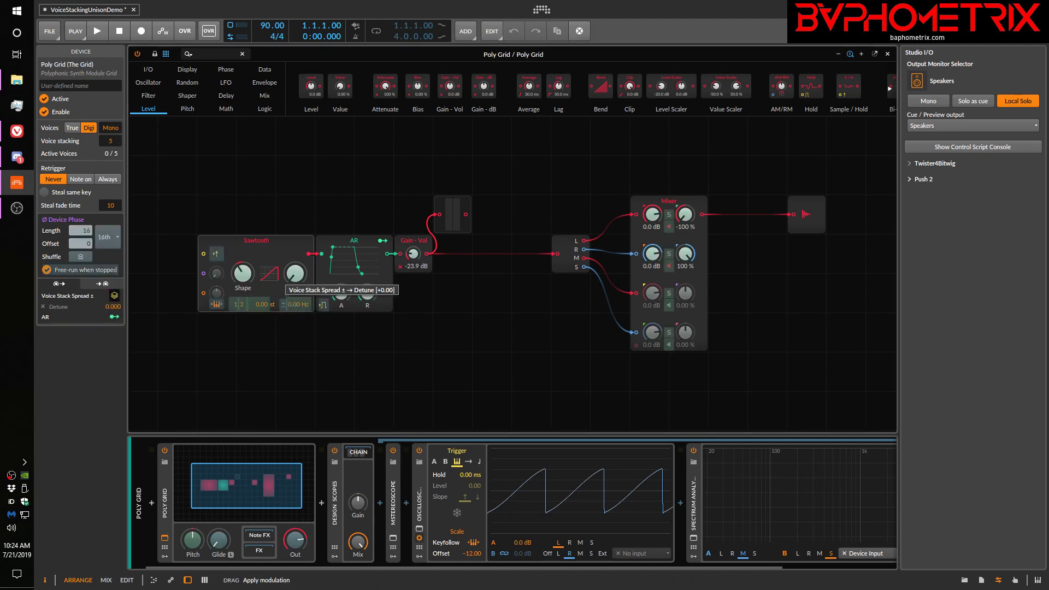
pyautogui.moveTo(296, 306); pyautogui.dragTo(296, 273)
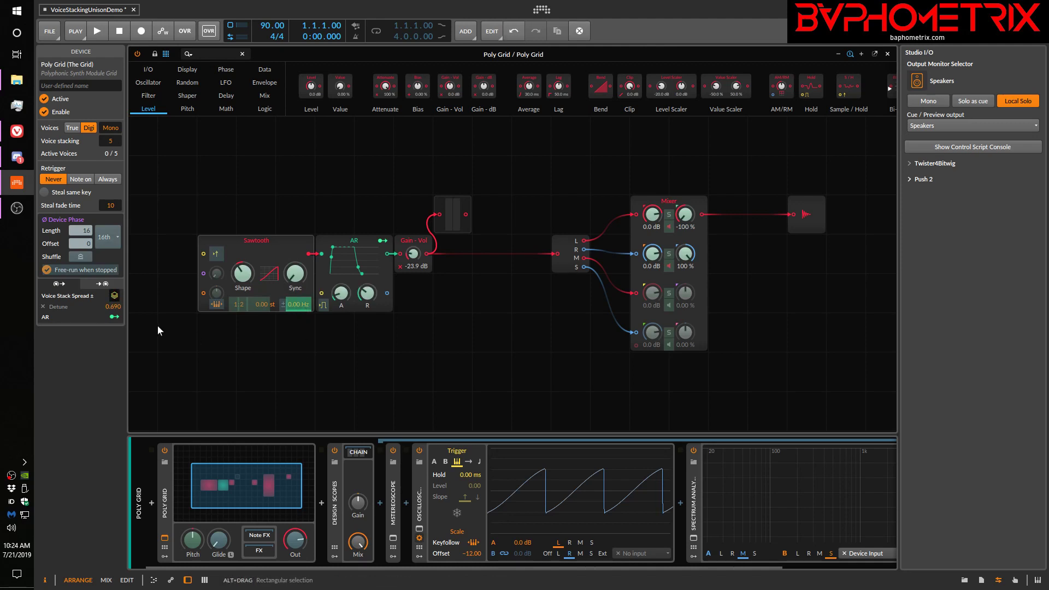
pyautogui.click(114, 296)
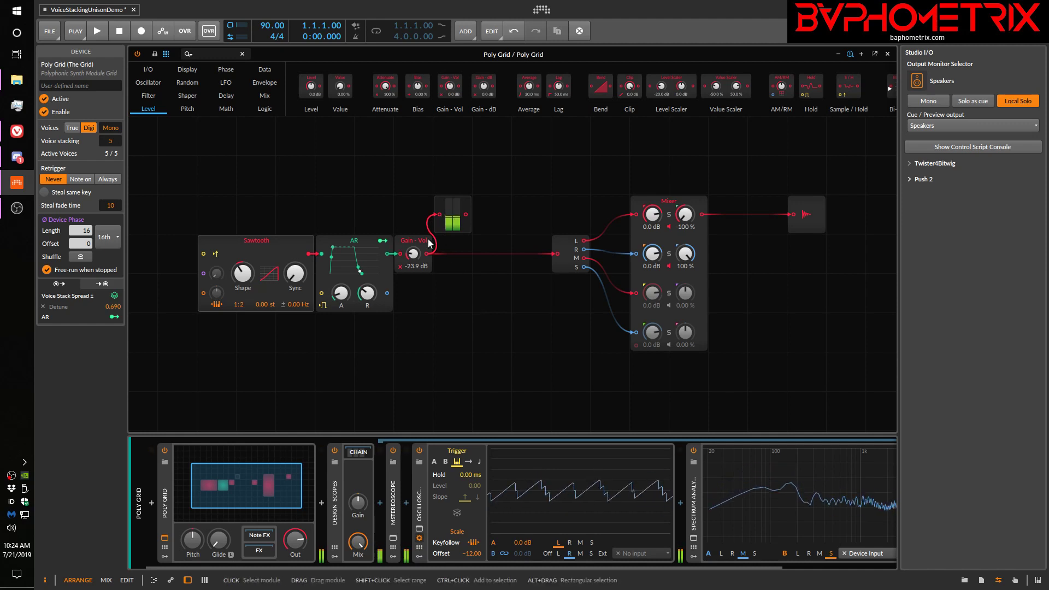
pyautogui.moveTo(413, 255)
pyautogui.mouseDown()
pyautogui.moveTo(412, 243)
pyautogui.moveTo(416, 259)
pyautogui.mouseUp()
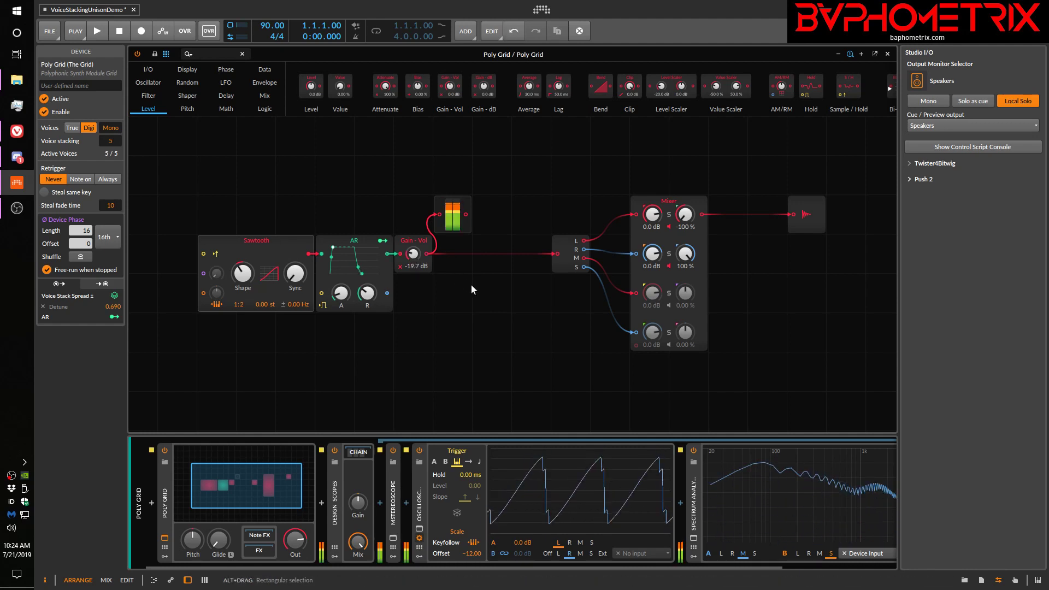
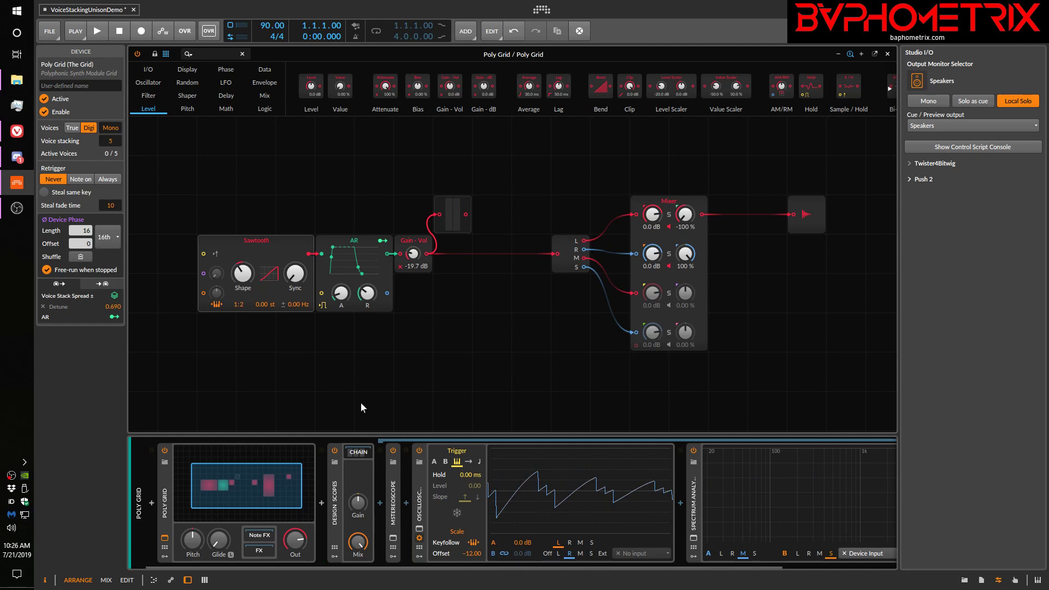
# Step: Switch the Sawtooth's retrigger on and off to compare the stacked waveform in the oscilloscope, leaving it on
pyautogui.click(216, 254)
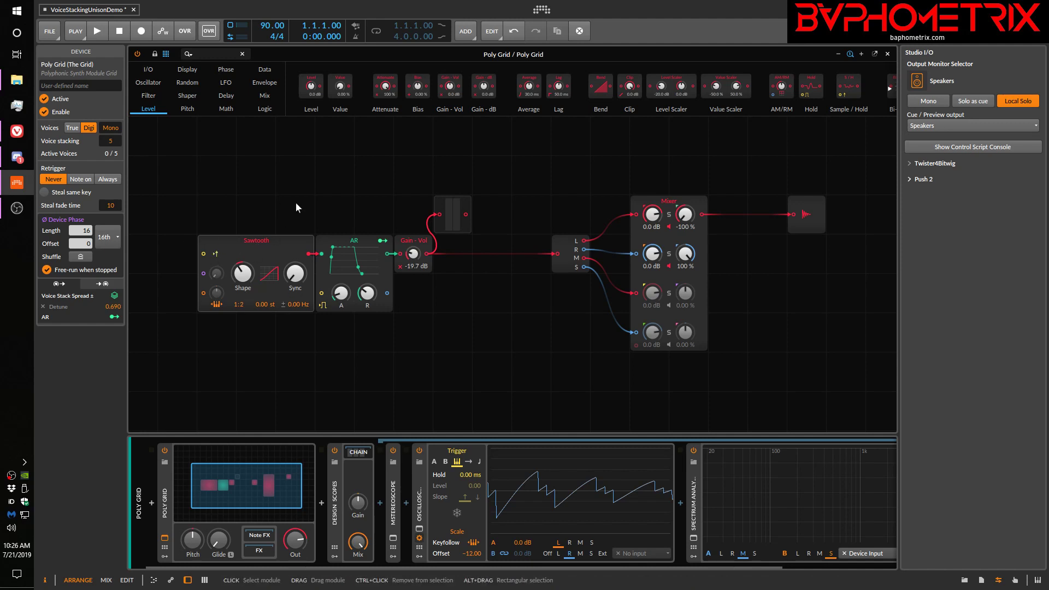
pyautogui.click(216, 255)
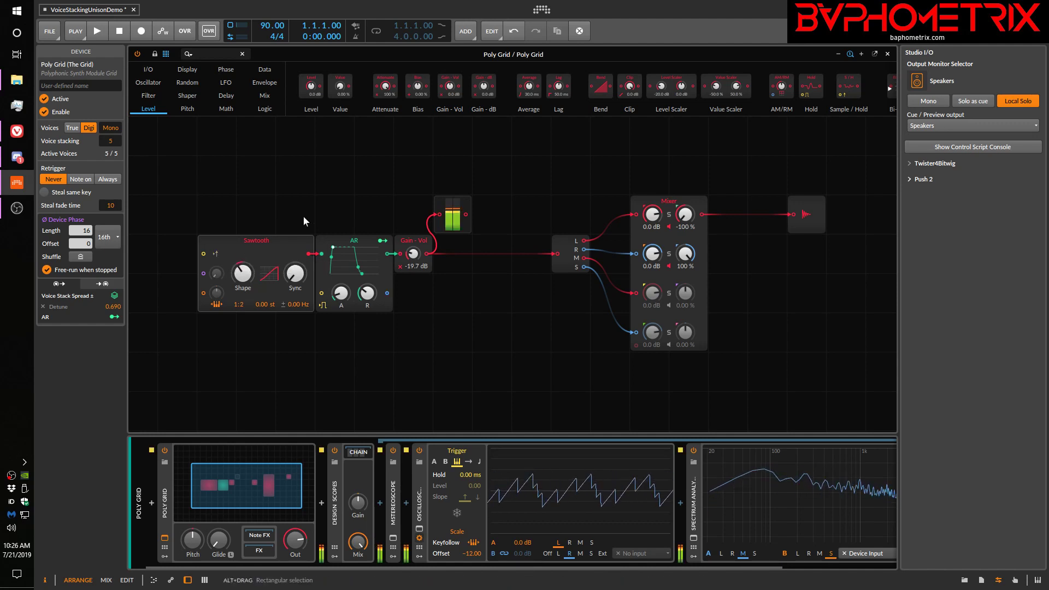
pyautogui.click(217, 254)
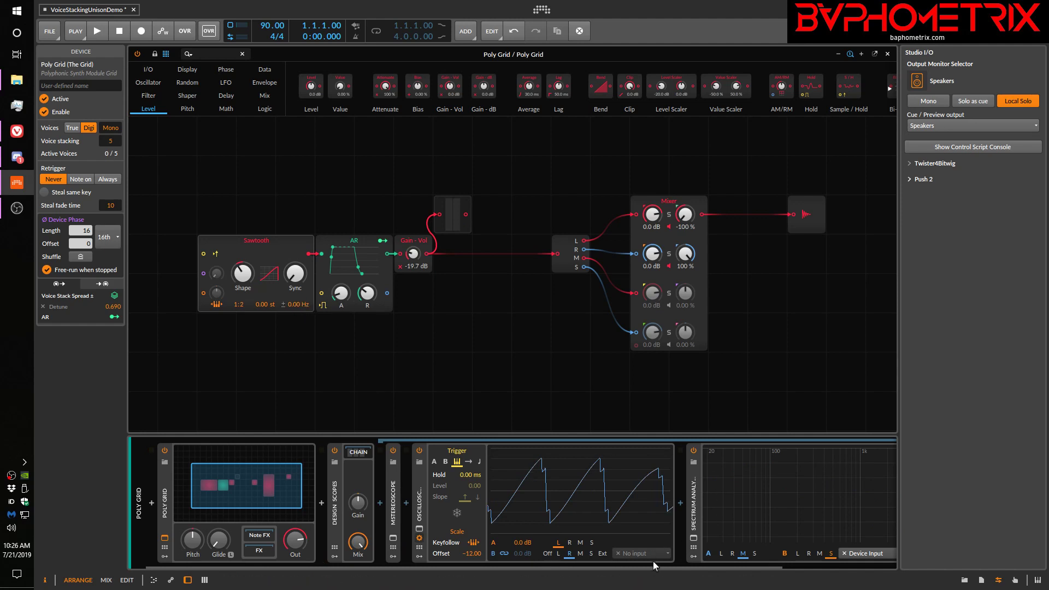
# Step: Try a Sawtooth detune offset of 0.01 Hz while watching the scopes, and return it to 0.00 Hz
pyautogui.scroll(-3, 654, 566)
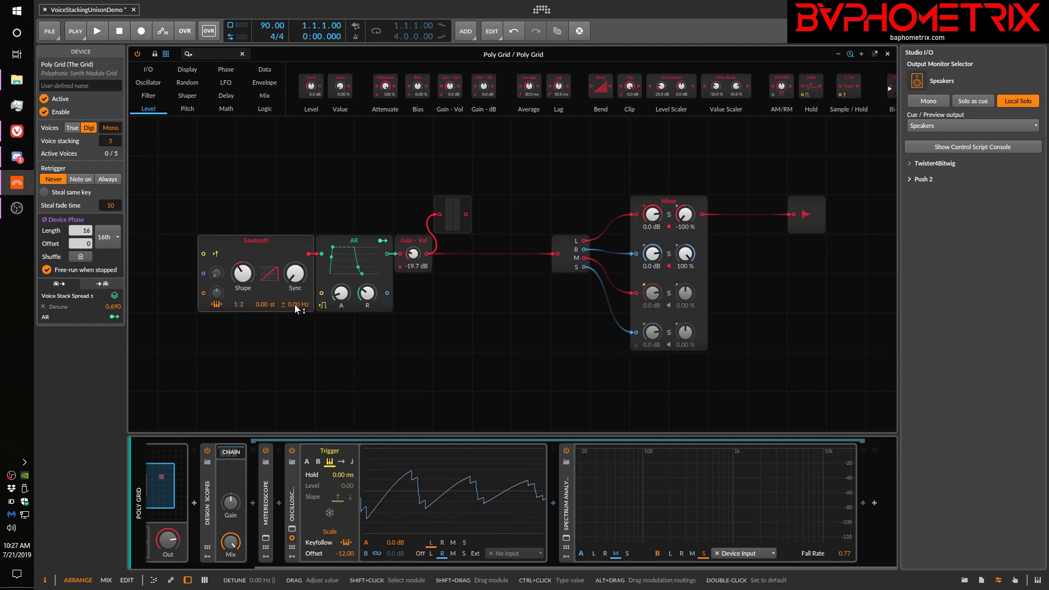
pyautogui.moveTo(298, 305); pyautogui.dragTo(298, 305)
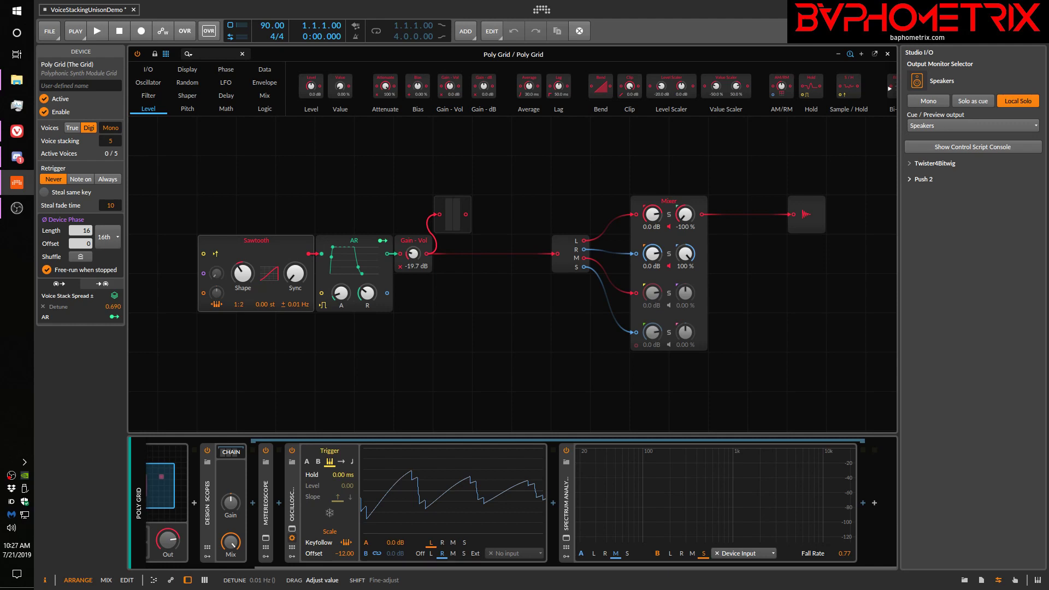
pyautogui.moveTo(297, 304); pyautogui.dragTo(297, 304)
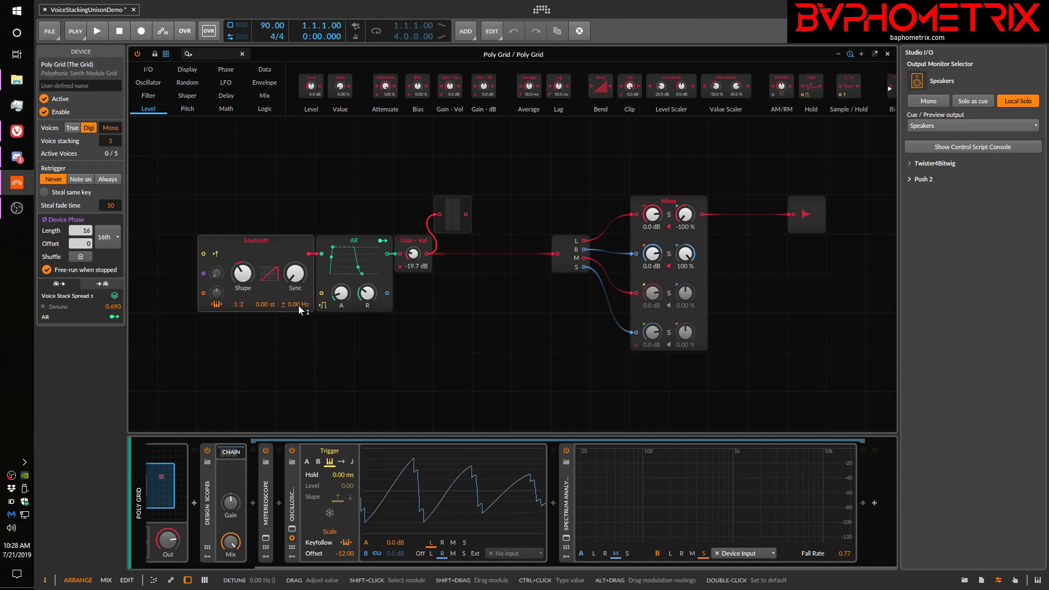
pyautogui.click(299, 305)
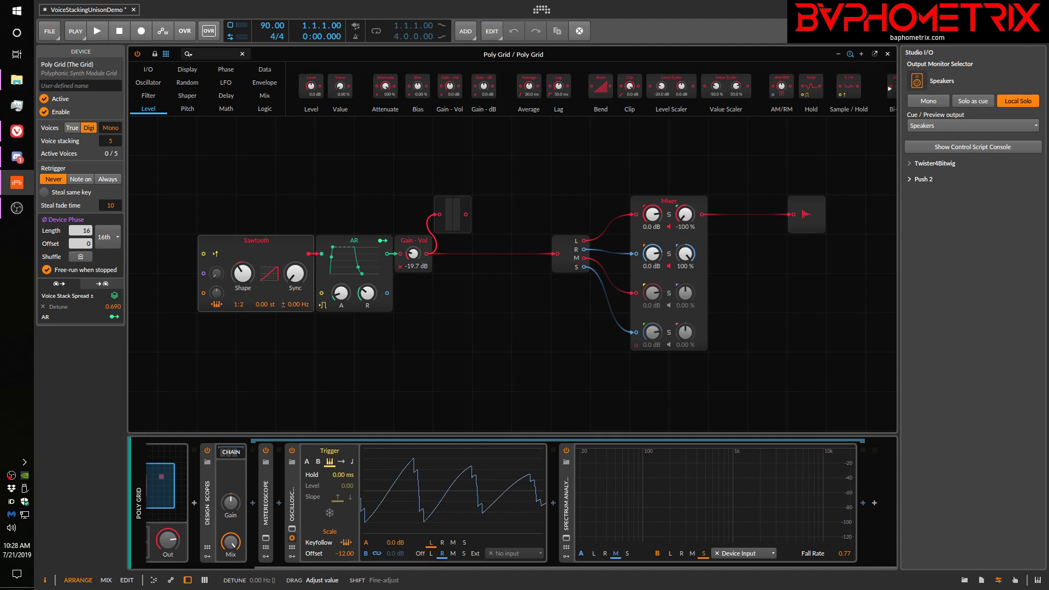
pyautogui.click(299, 305)
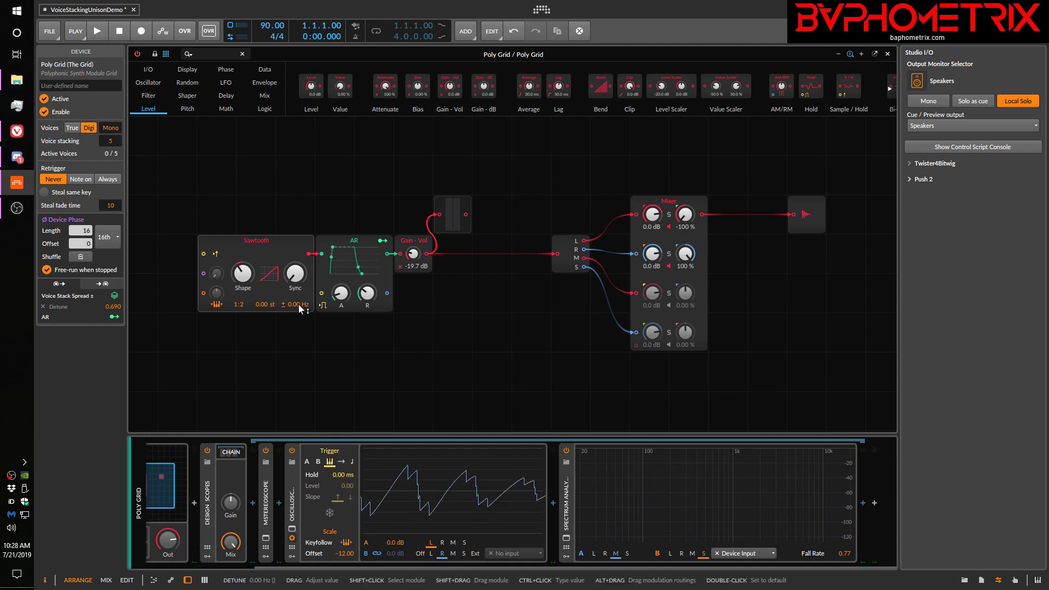
pyautogui.moveTo(297, 304); pyautogui.dragTo(297, 300)
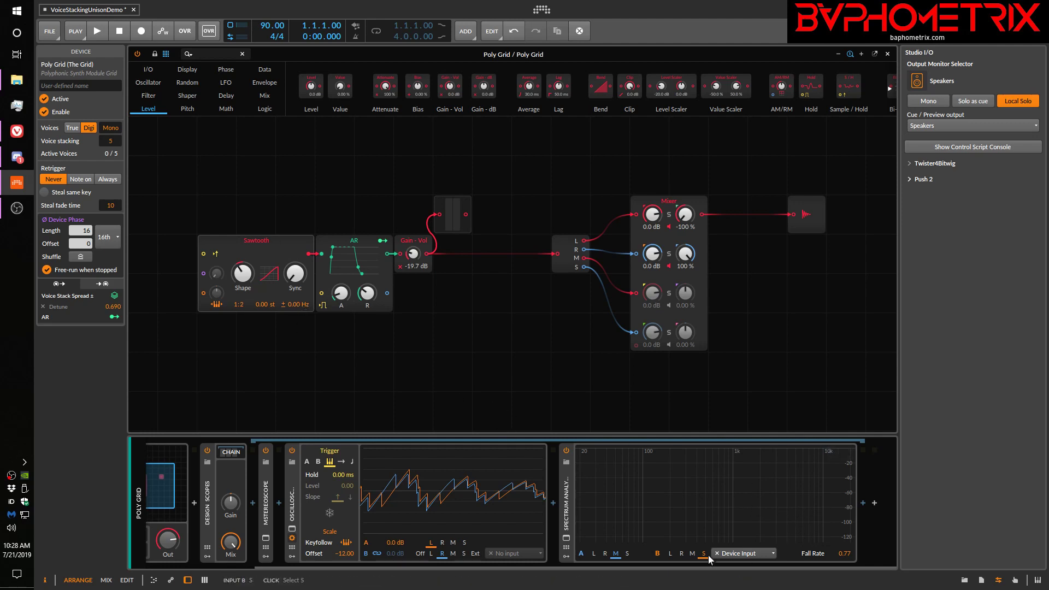
# Step: Turn on mono monitoring to check the detuned Poly Grid stack, keeping the Sawtooth's detune at 0.00 Hz
pyautogui.click(616, 553)
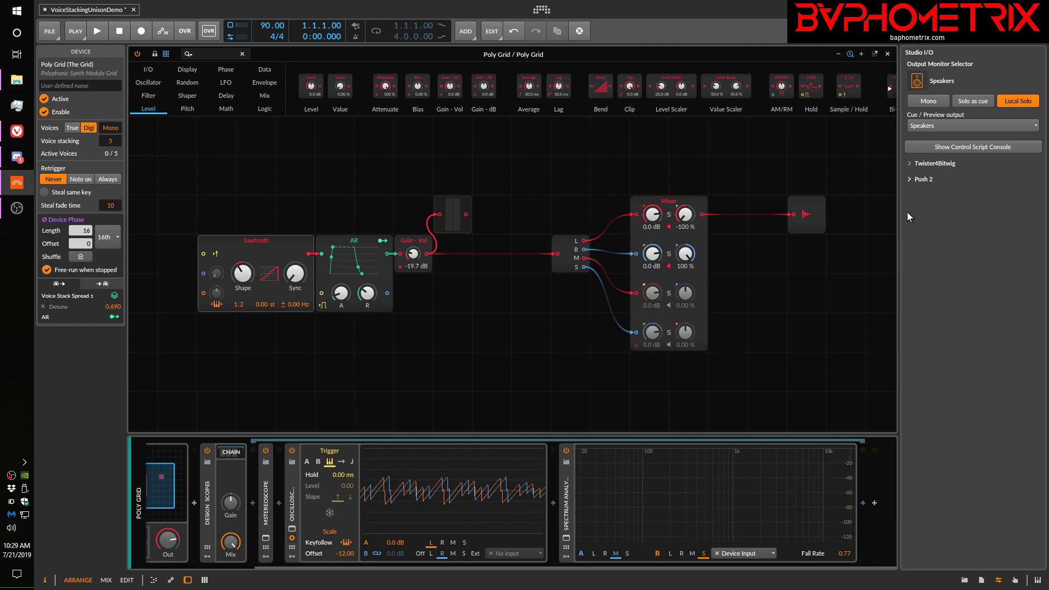
pyautogui.click(933, 100)
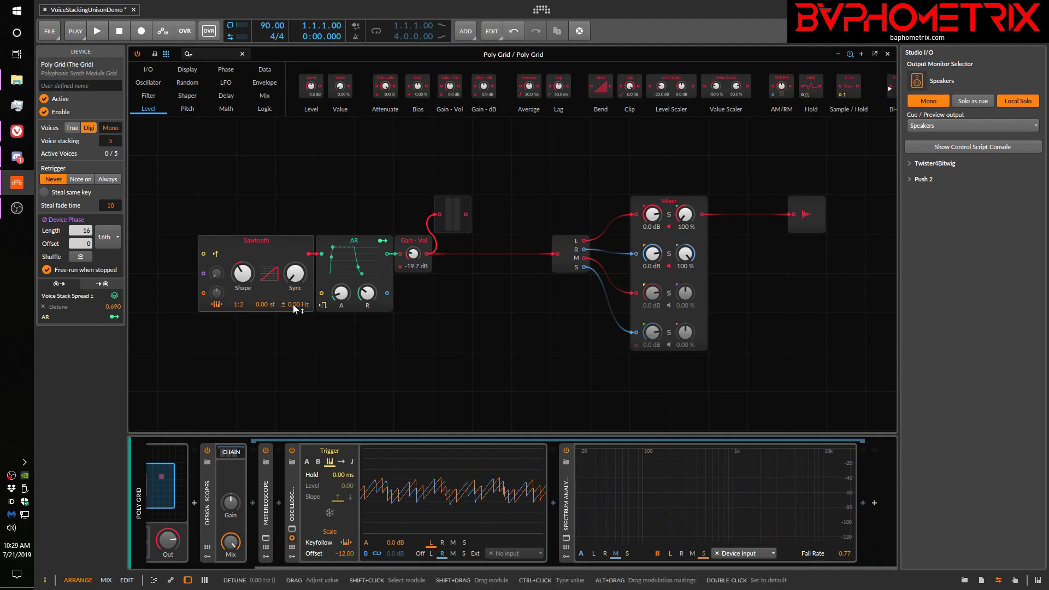
pyautogui.moveTo(293, 304); pyautogui.dragTo(293, 303)
pyautogui.click(293, 303)
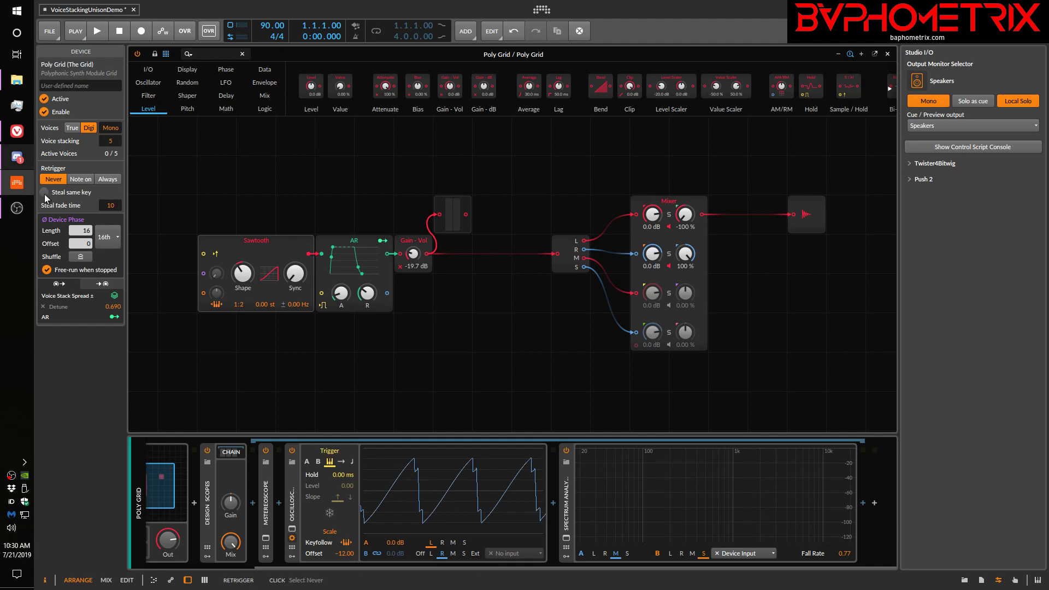
# Step: Insert a Mixer module between the Gain - Vol module and the stereo splitter
pyautogui.moveTo(115, 297)
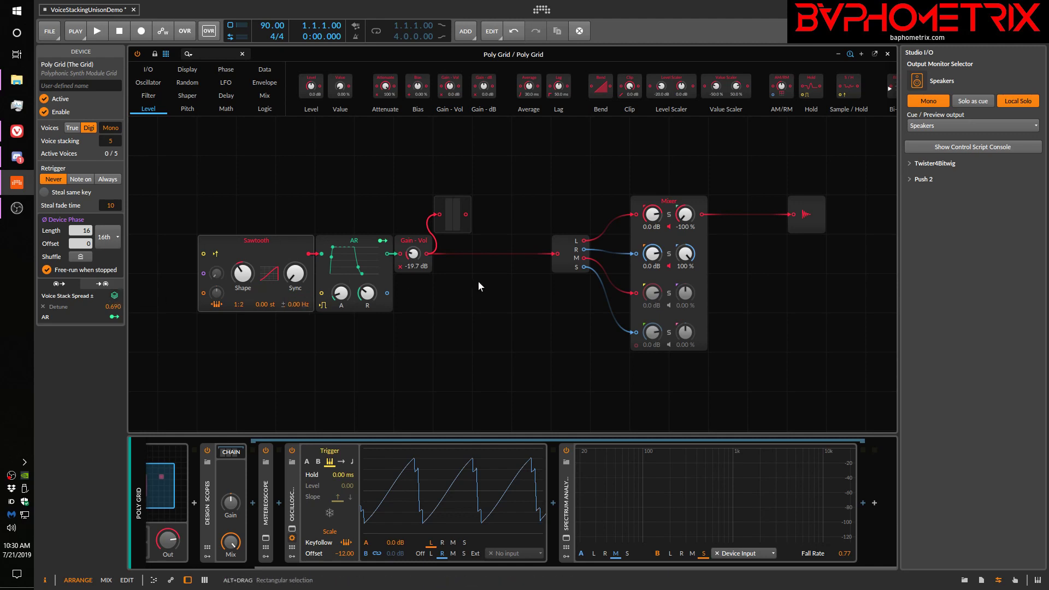
pyautogui.click(265, 95)
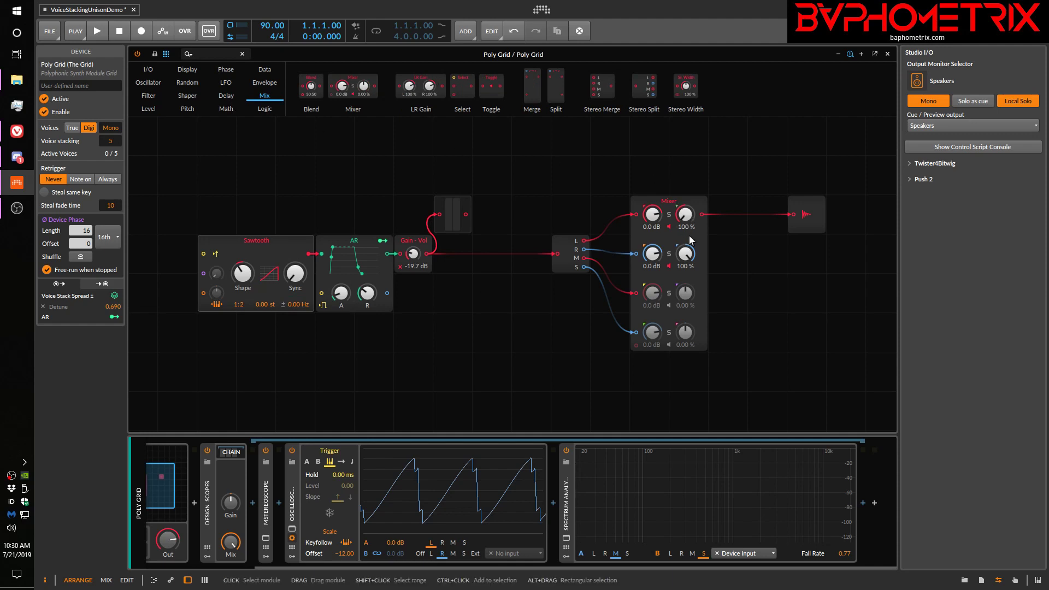
pyautogui.click(150, 109)
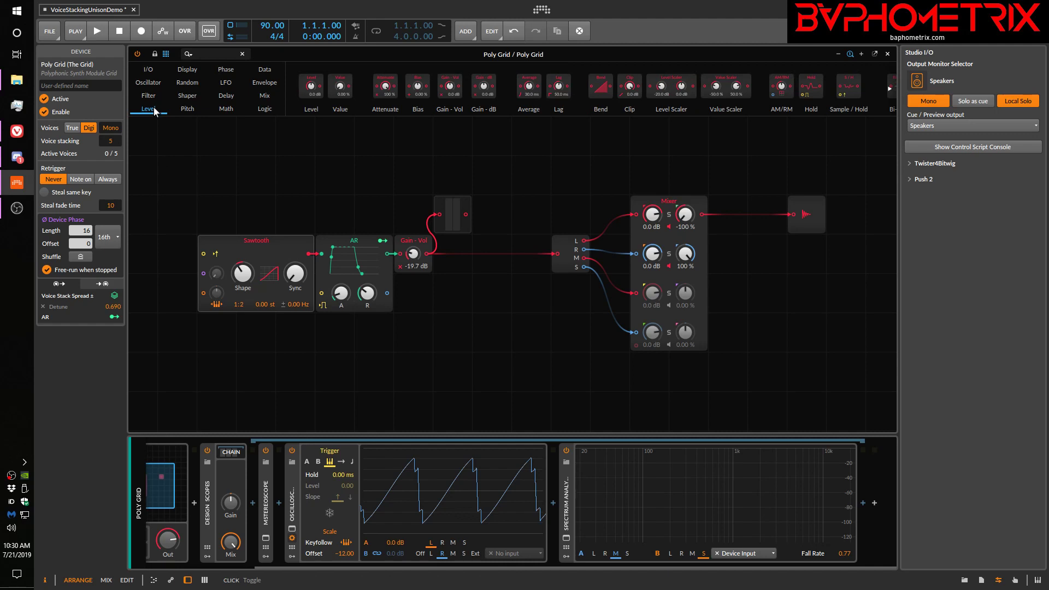
pyautogui.click(264, 98)
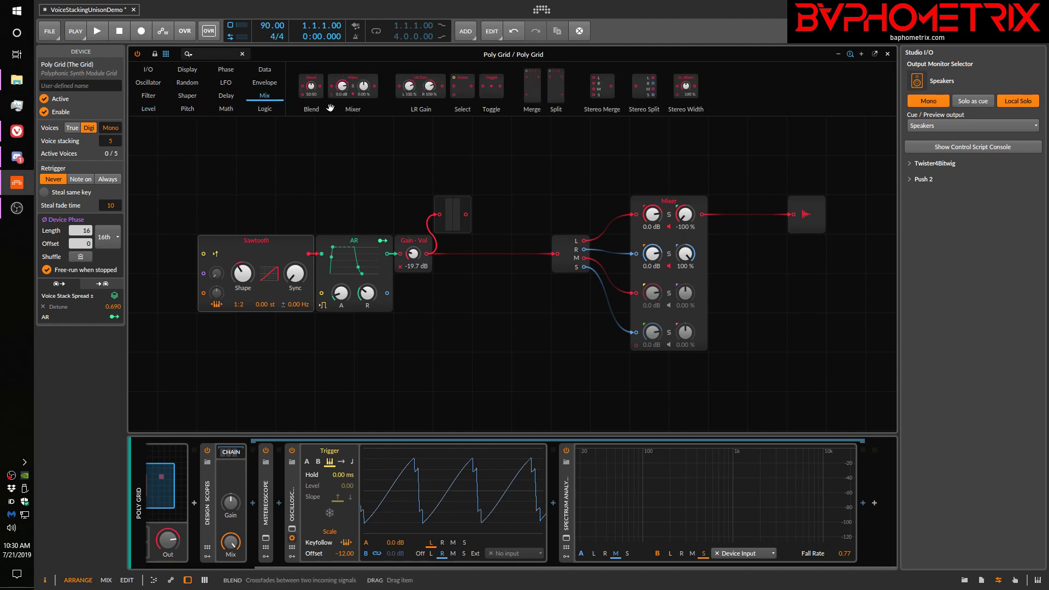
pyautogui.moveTo(354, 83); pyautogui.dragTo(554, 265)
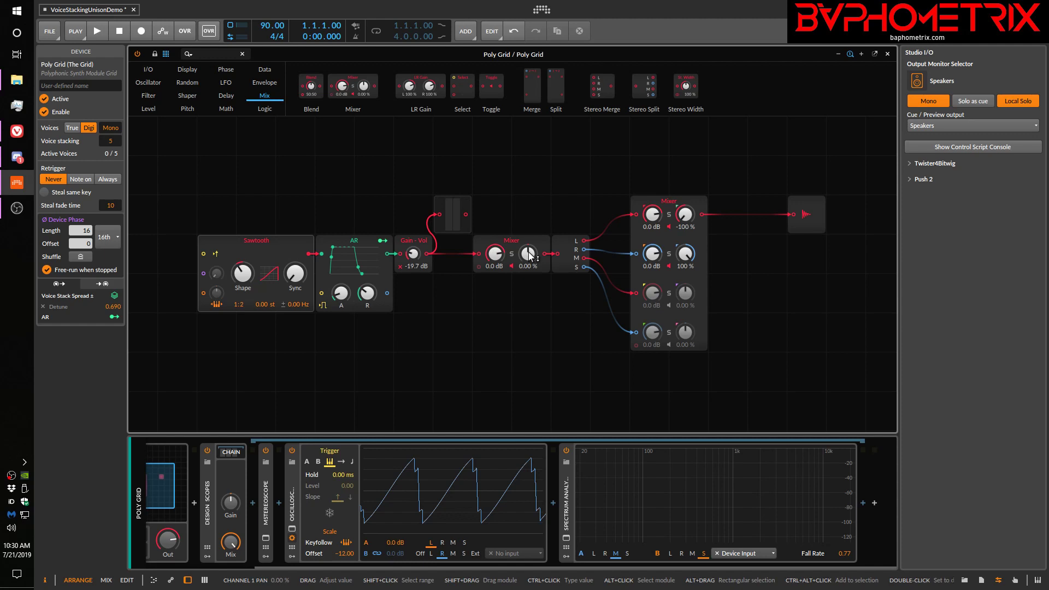
pyautogui.moveTo(529, 252); pyautogui.dragTo(529, 306)
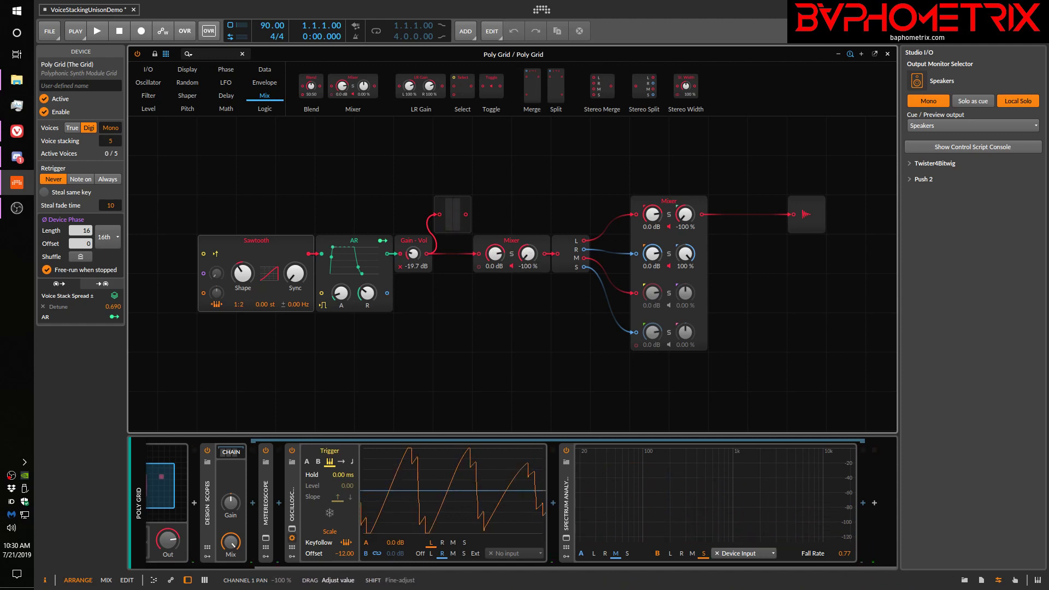
pyautogui.moveTo(529, 306); pyautogui.dragTo(529, 208)
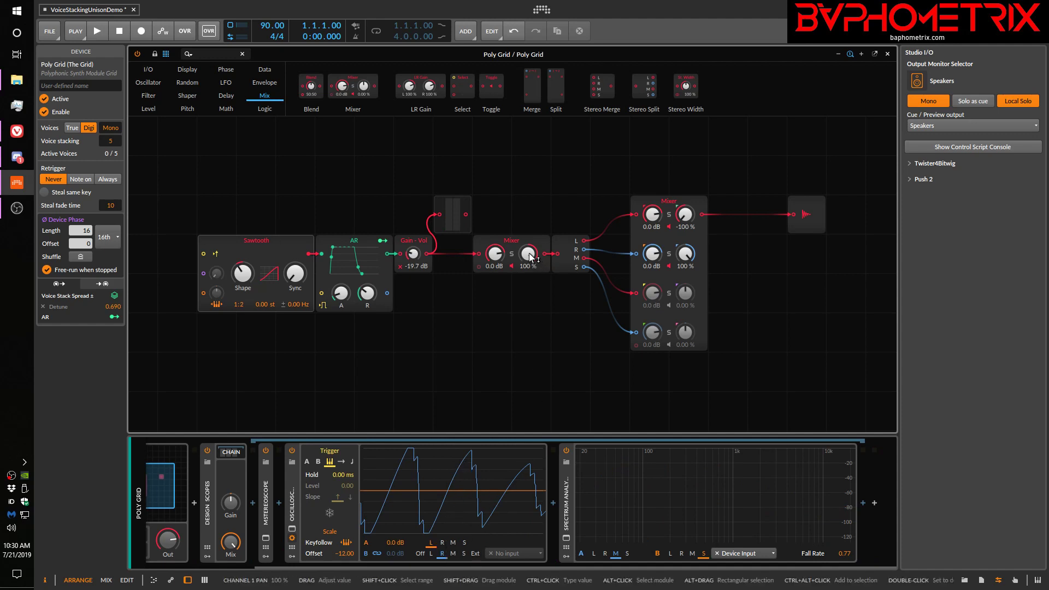
pyautogui.moveTo(529, 254); pyautogui.dragTo(486, 510)
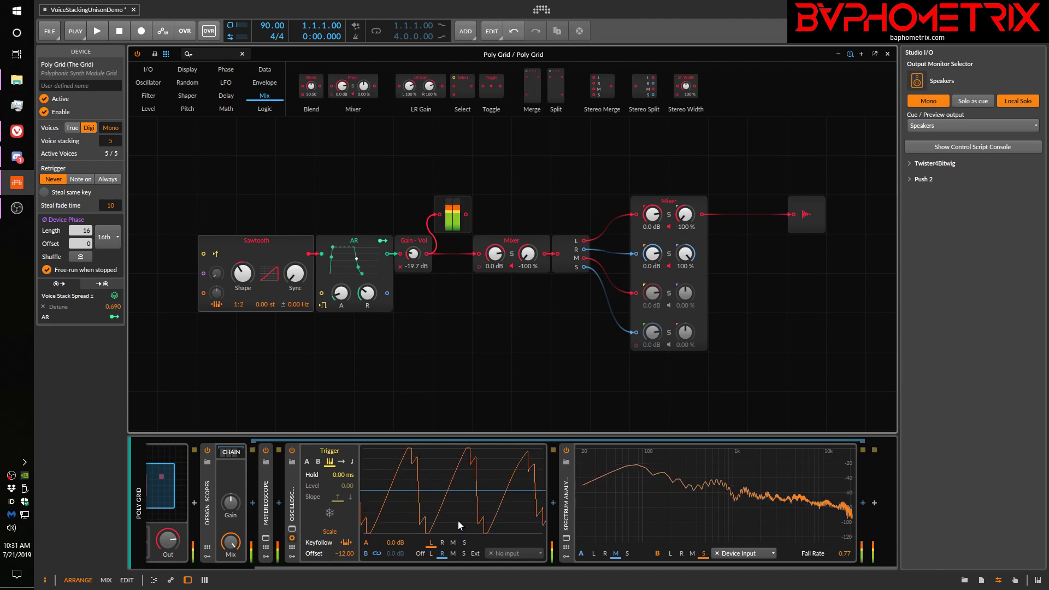
pyautogui.doubleClick(528, 254)
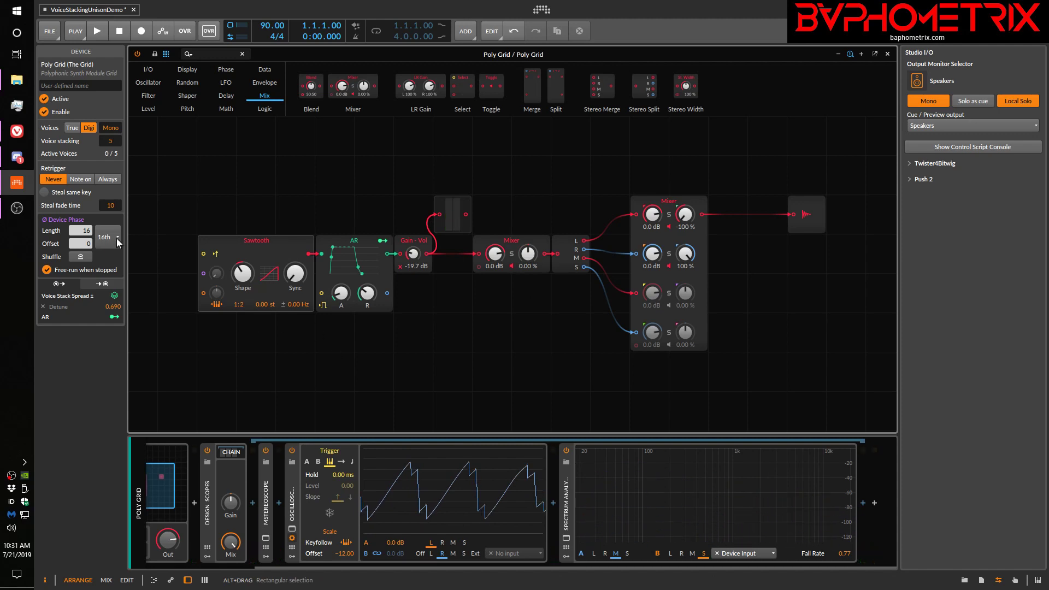
pyautogui.click(115, 297)
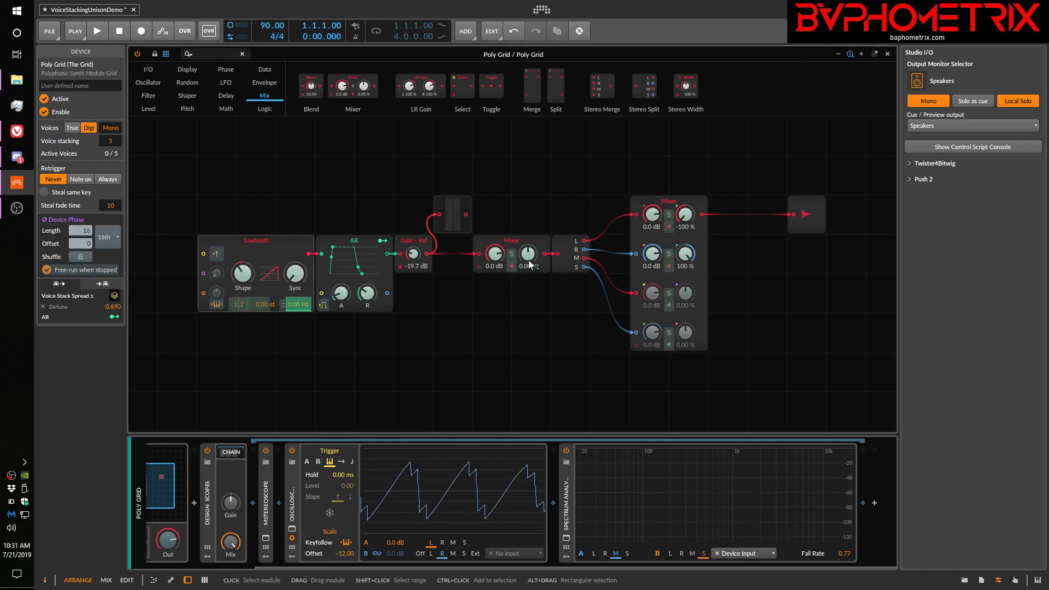
pyautogui.moveTo(530, 256); pyautogui.dragTo(530, 235)
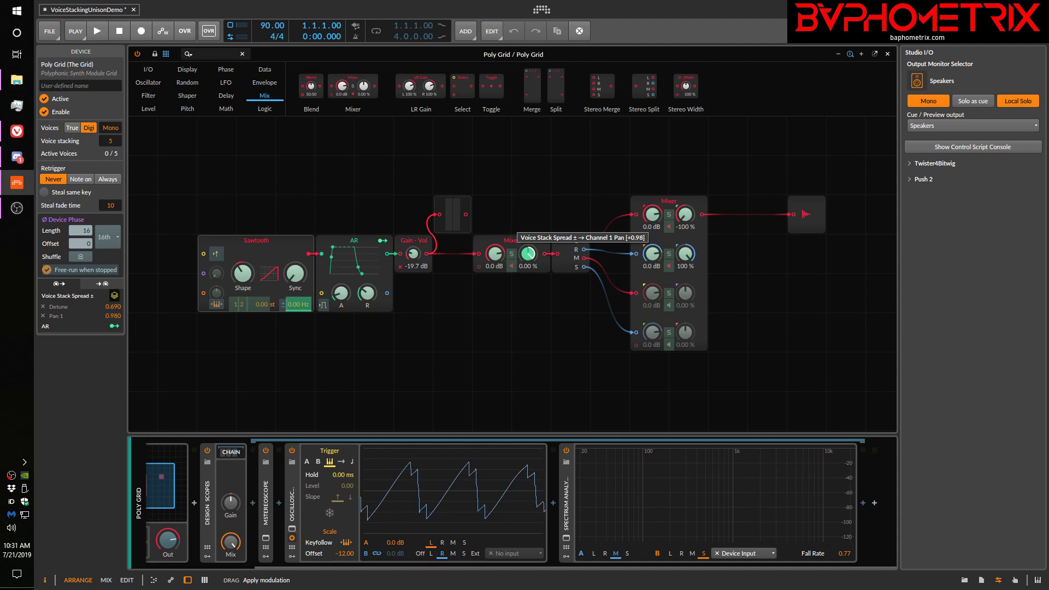
pyautogui.moveTo(530, 235); pyautogui.dragTo(530, 280)
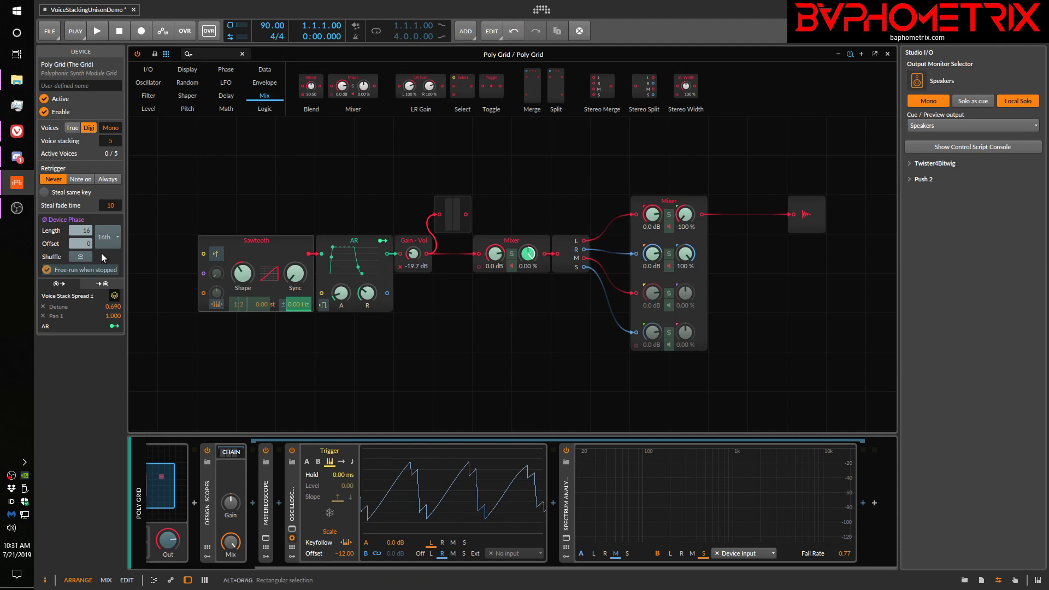
pyautogui.click(114, 296)
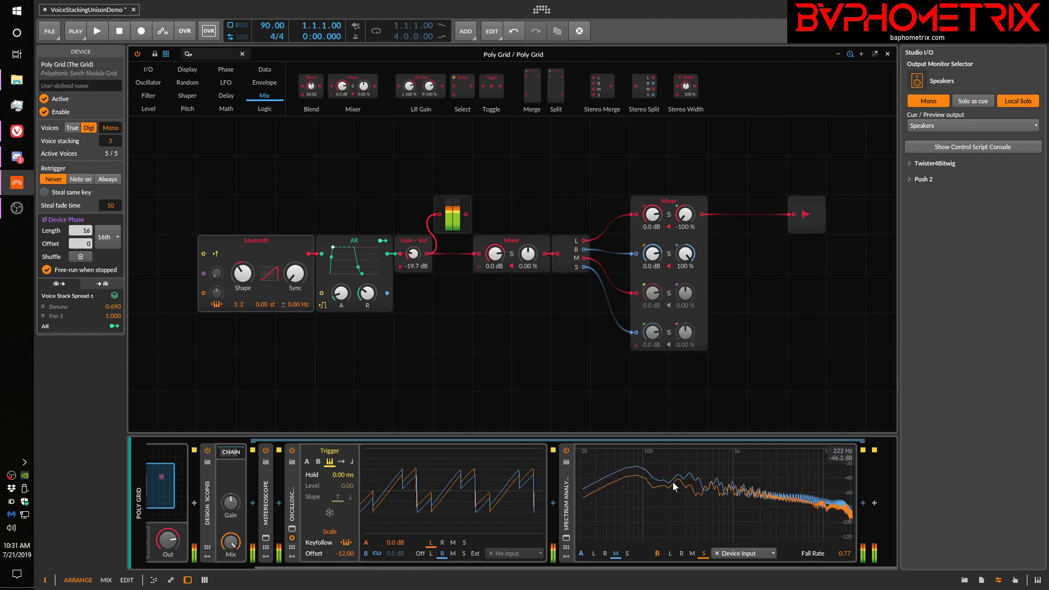
# Step: Compare the panned voice stack in stereo and mono monitoring, leaving mono on
pyautogui.click(936, 101)
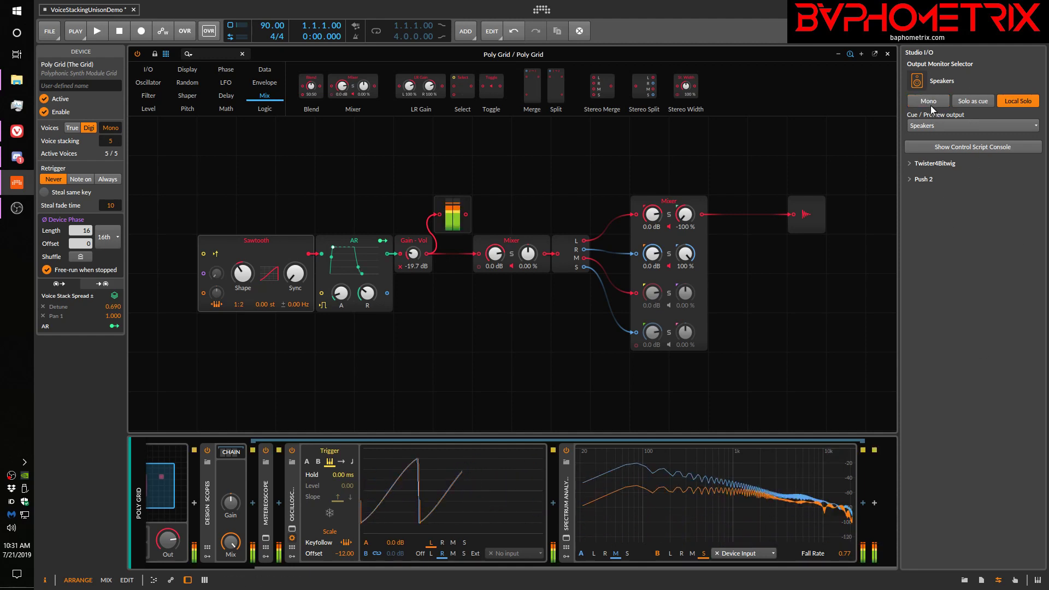
pyautogui.click(926, 98)
pyautogui.click(927, 99)
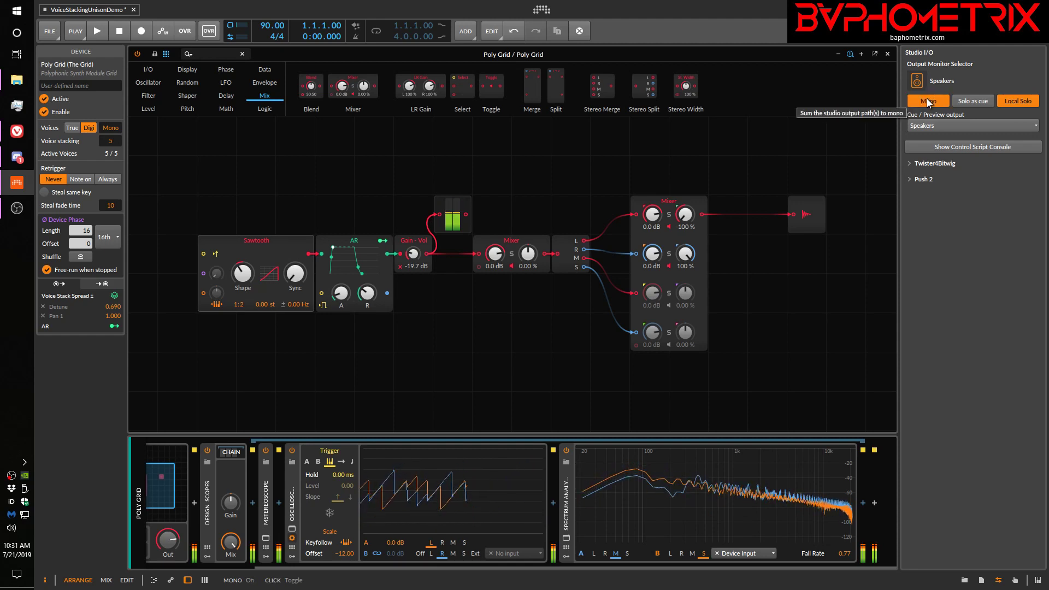
pyautogui.click(926, 99)
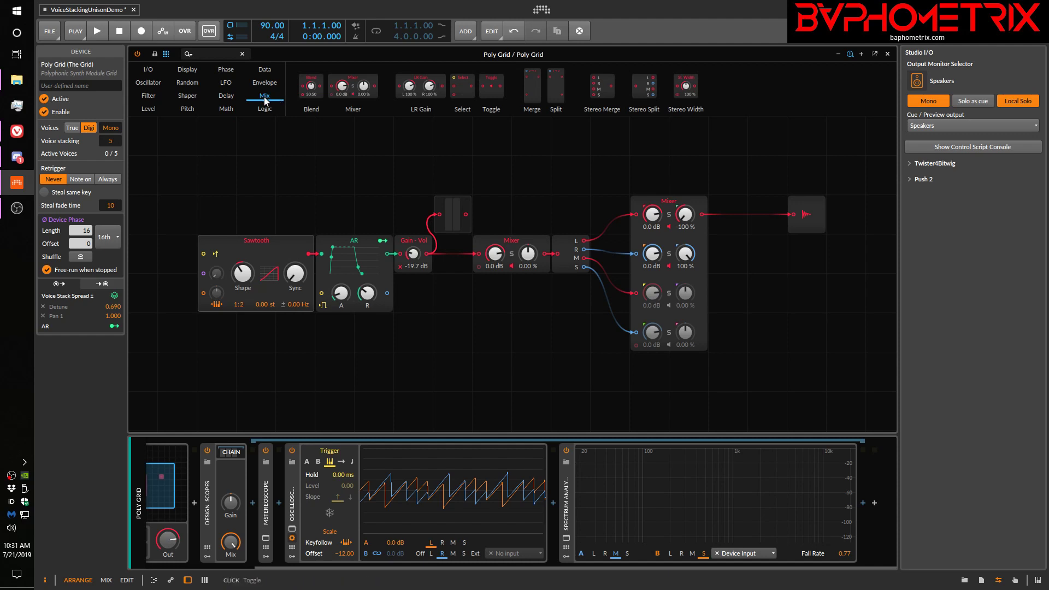
# Step: Insert a Stereo Width module between the pan Mixer and the stereo splitter, and shift the four-channel Mixer away to make room
pyautogui.moveTo(686, 85); pyautogui.dragTo(556, 254)
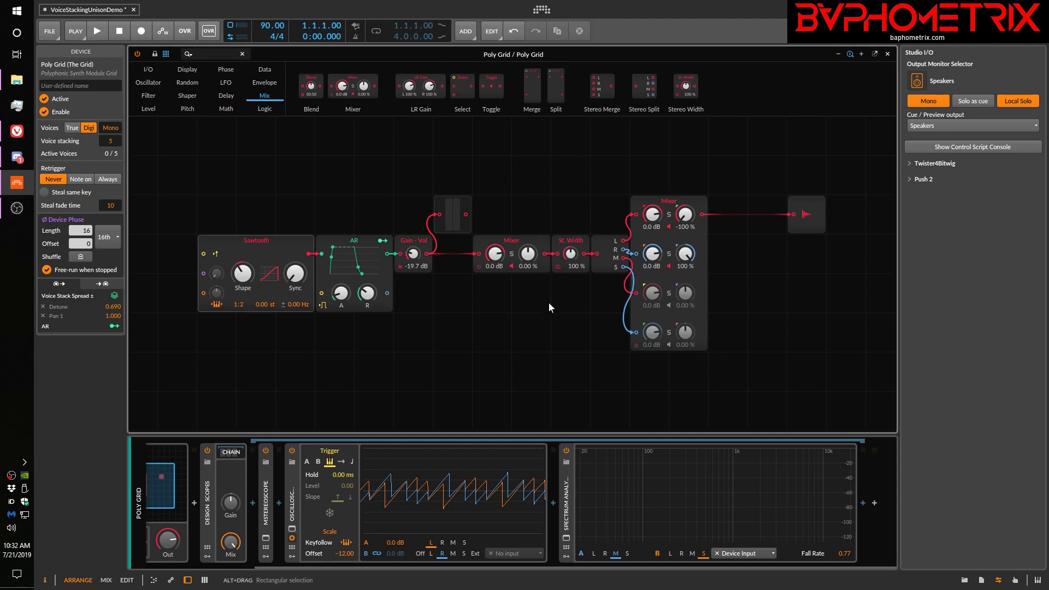
pyautogui.click(649, 267)
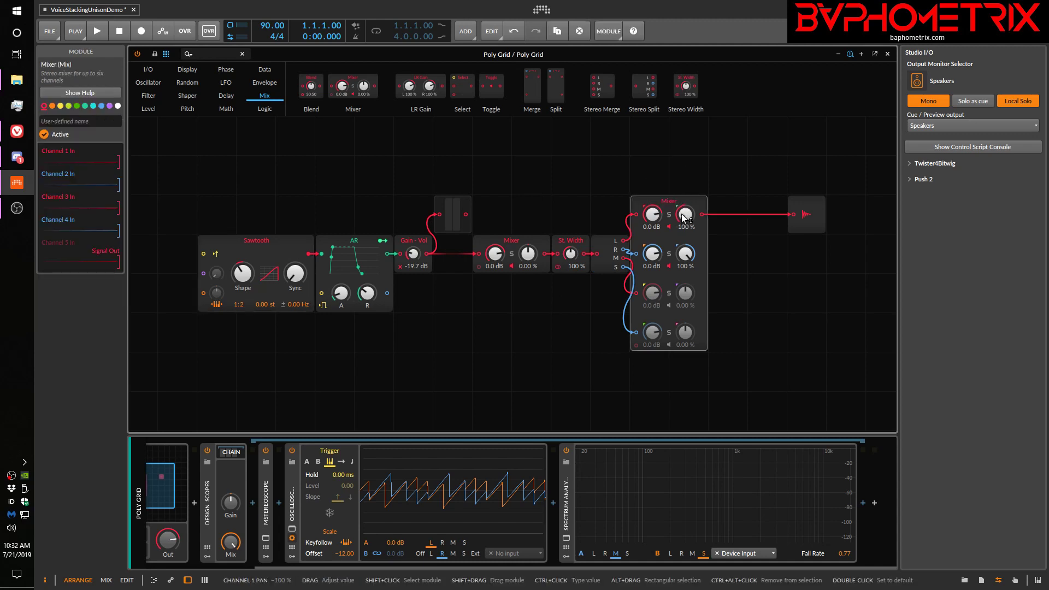
pyautogui.moveTo(692, 204); pyautogui.dragTo(731, 203)
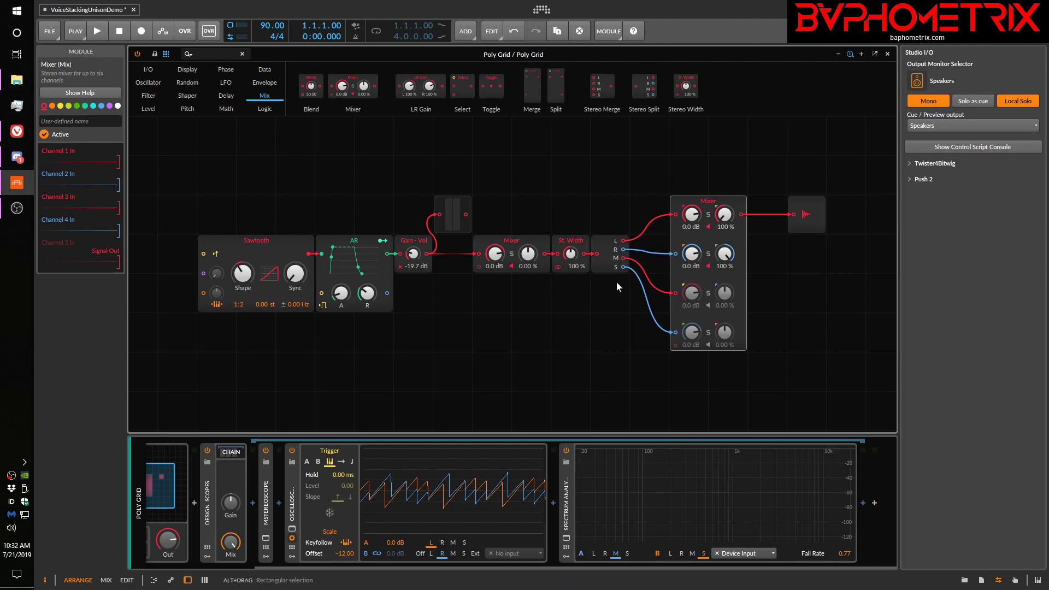
# Step: Try a Stereo Width of 200 % and compare it with mono monitoring off and on
pyautogui.moveTo(572, 253); pyautogui.dragTo(573, 203)
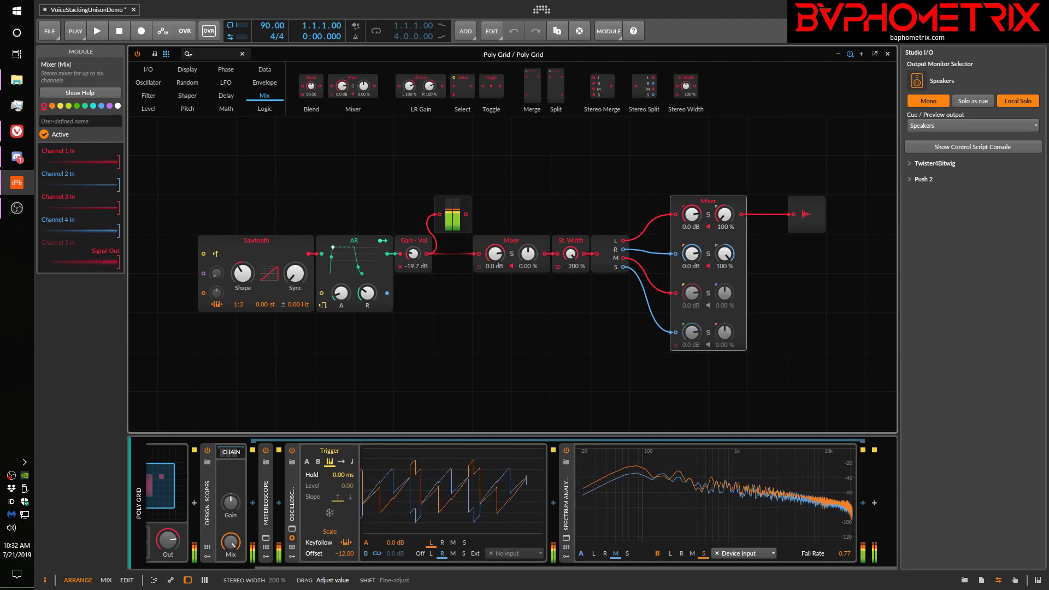
pyautogui.click(929, 101)
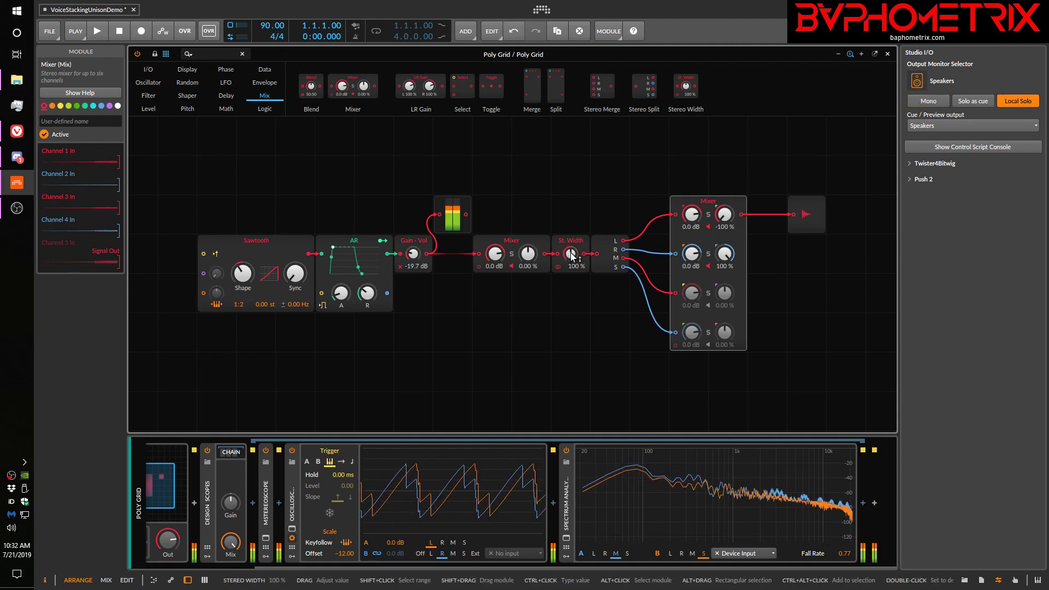
pyautogui.moveTo(571, 252); pyautogui.dragTo(571, 219)
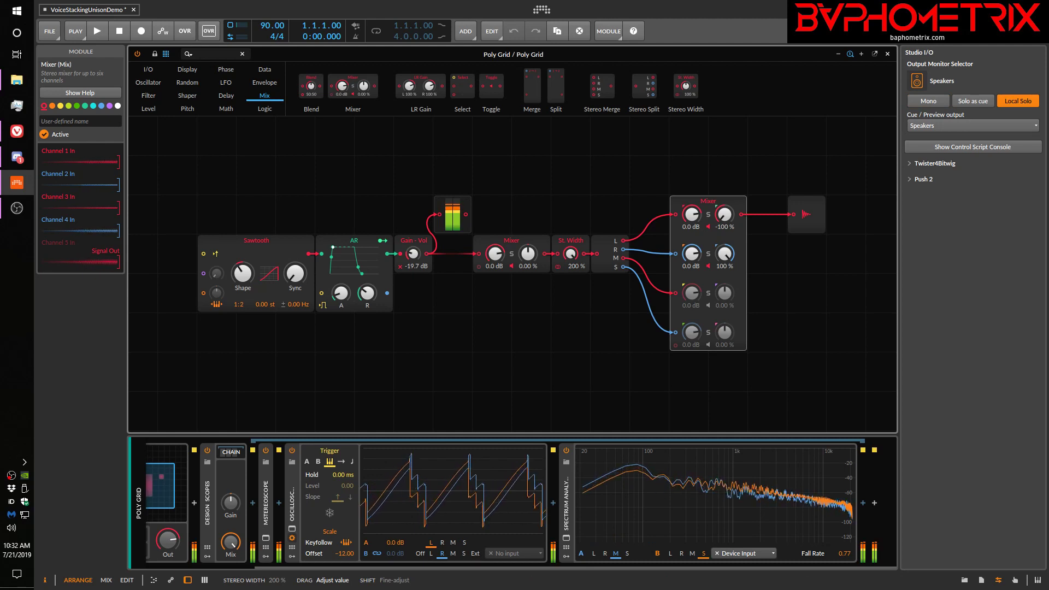
pyautogui.click(939, 101)
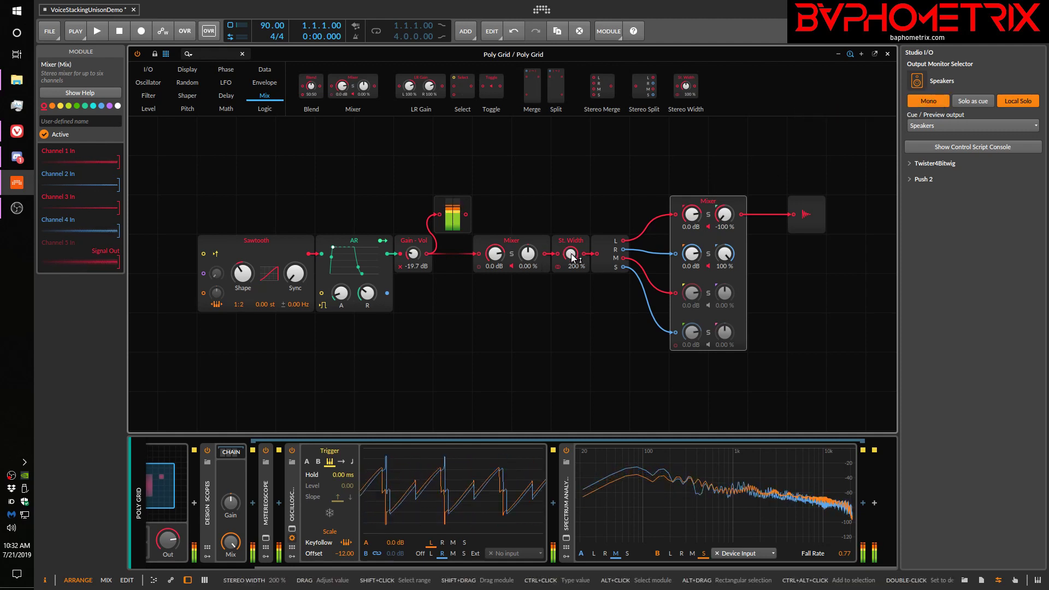
# Step: Narrow the Stereo Width to 66.0 % and compare it with mono monitoring off and on
pyautogui.moveTo(571, 253); pyautogui.dragTo(572, 285)
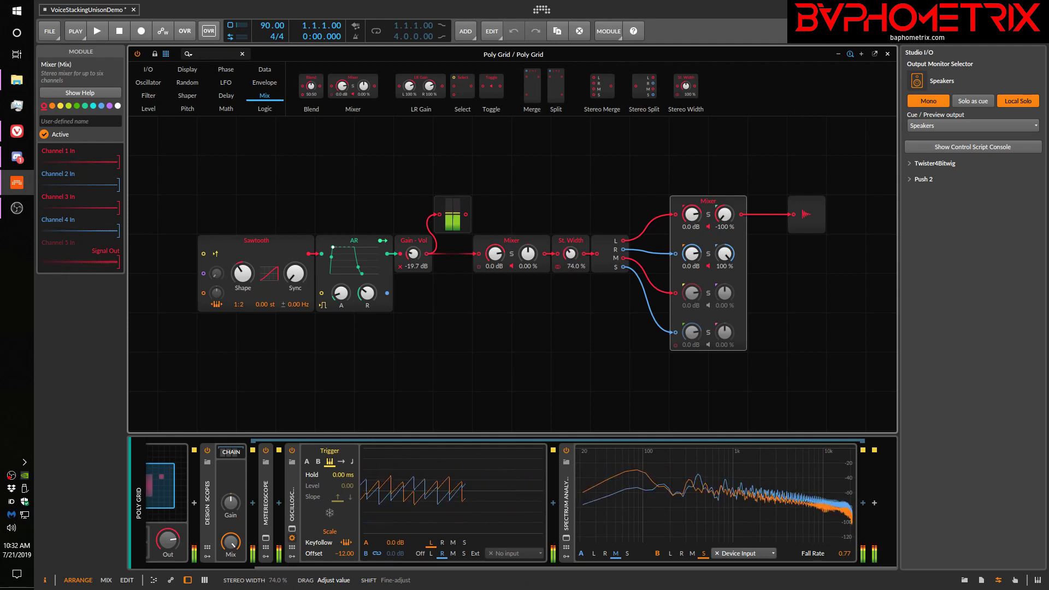
pyautogui.moveTo(572, 284); pyautogui.dragTo(572, 287)
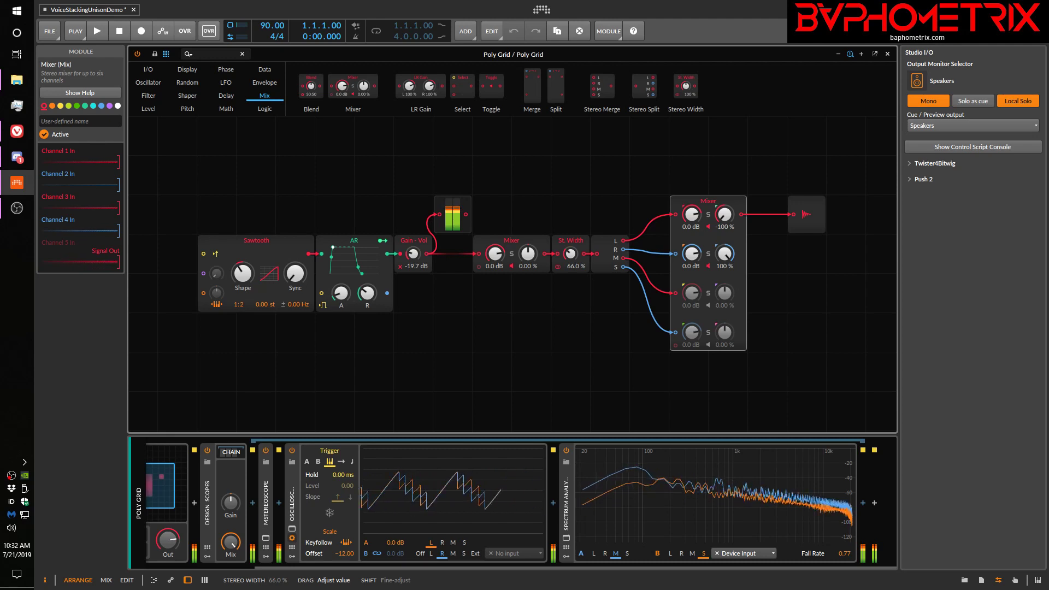
pyautogui.click(931, 102)
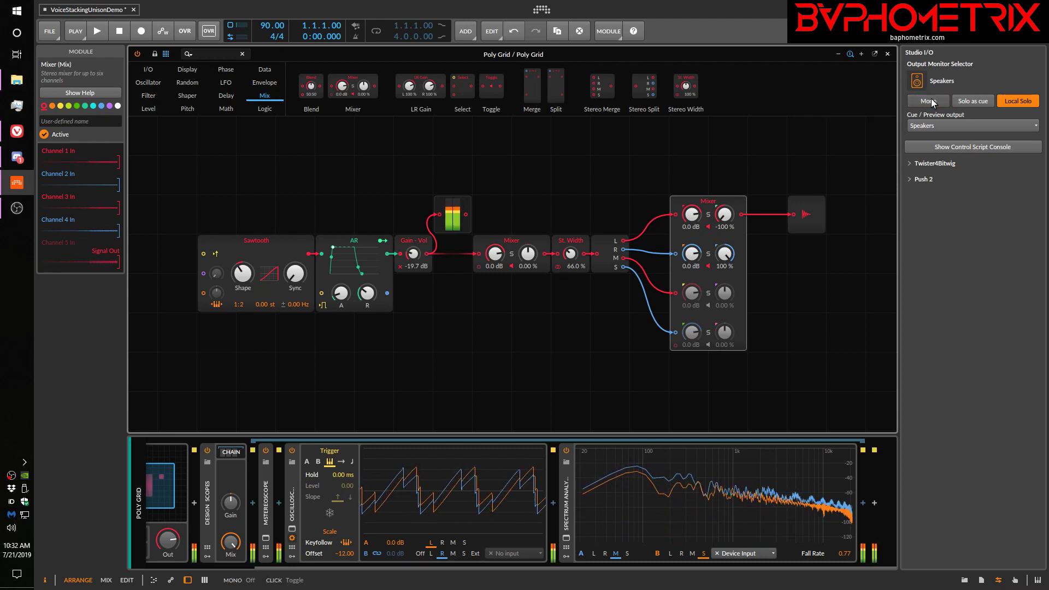
pyautogui.click(932, 102)
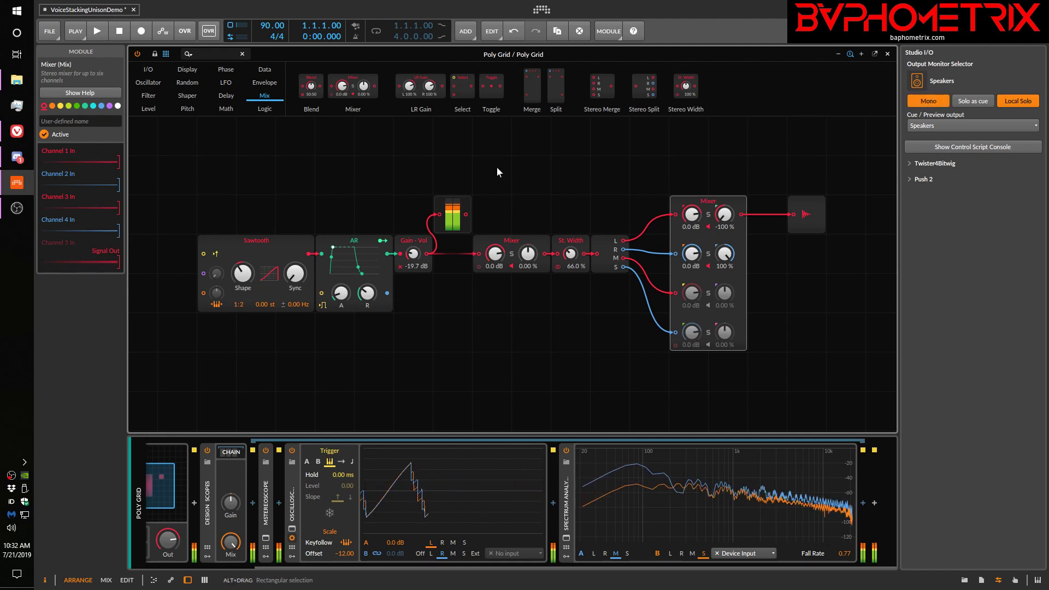
# Step: Set the Stereo Width to 86.0 % and compare it in stereo and mono, leaving mono monitoring off
pyautogui.moveTo(567, 251); pyautogui.dragTo(567, 247)
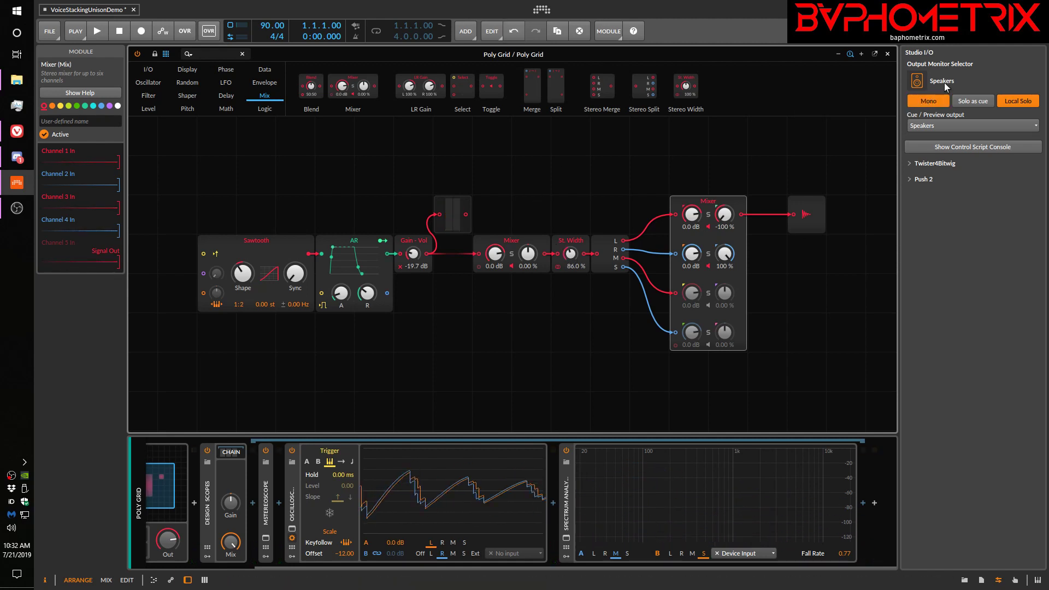
pyautogui.click(937, 101)
pyautogui.click(936, 100)
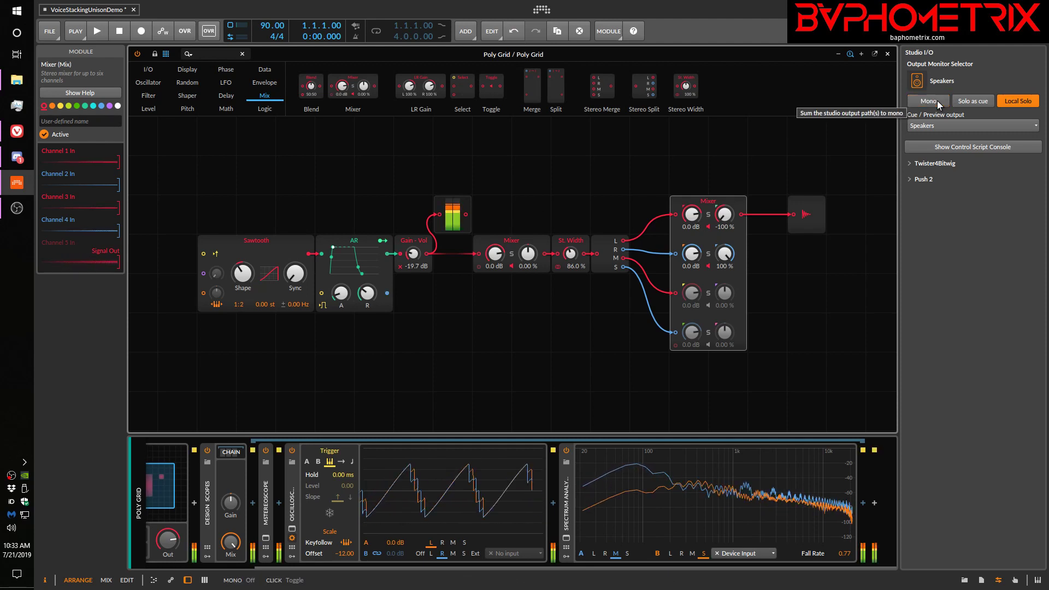
pyautogui.click(937, 101)
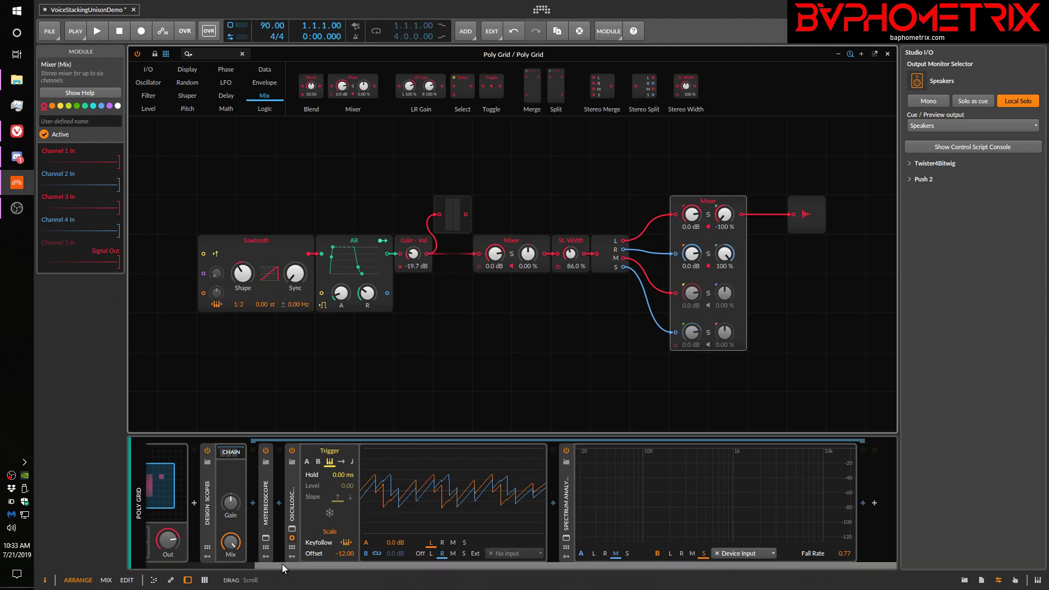
# Step: Reset the Stereo Width to 100 % and remove the Detune and Pan 1 modulations from the Poly Grid's Voice Stack Spread ±
pyautogui.hscroll(-3, 282, 564)
pyautogui.click(165, 510)
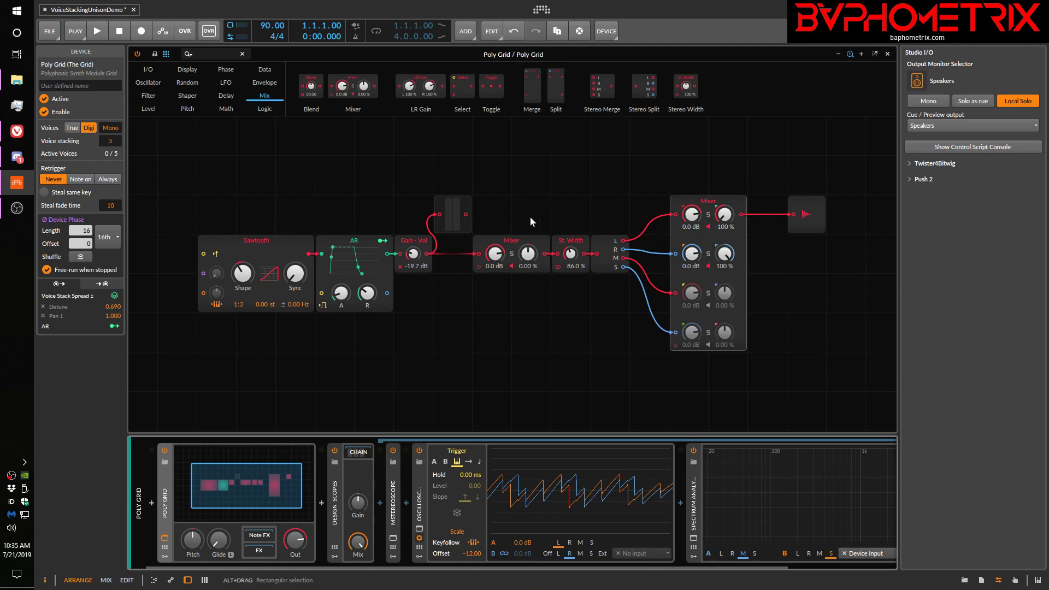
pyautogui.doubleClick(570, 253)
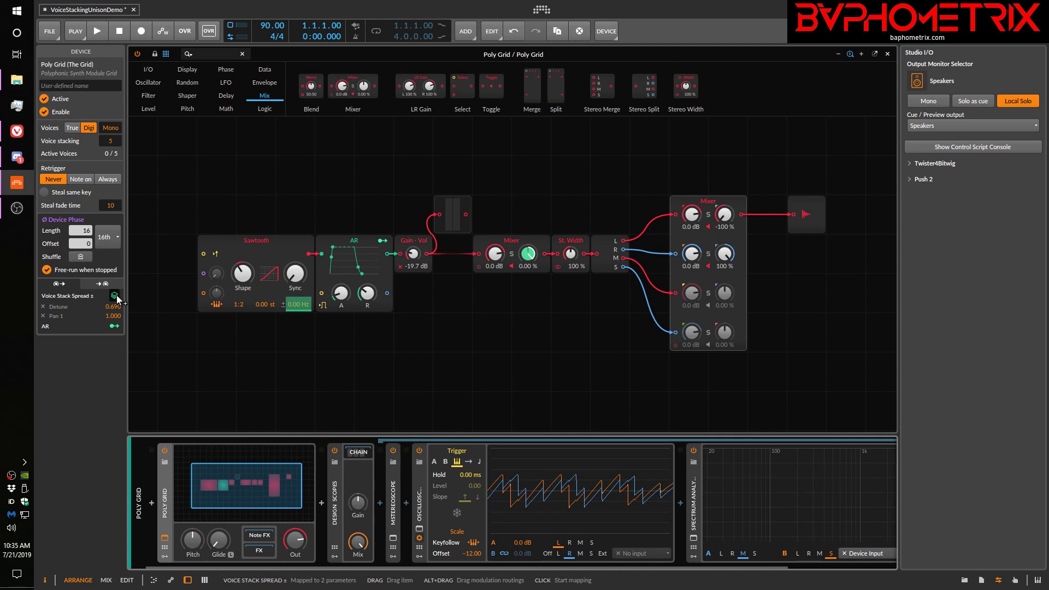
pyautogui.click(43, 306)
pyautogui.click(42, 307)
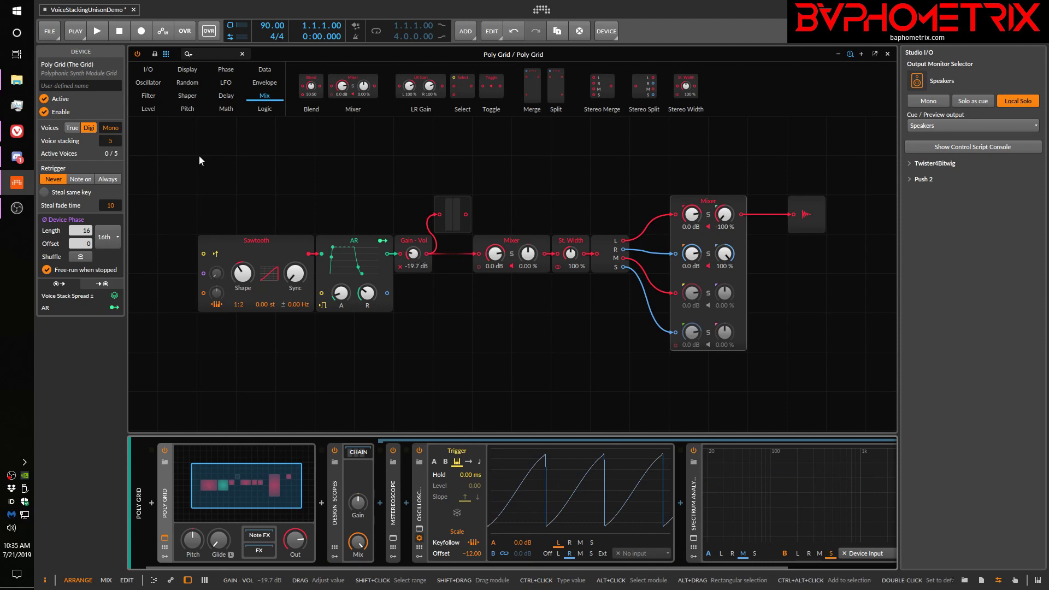
# Step: Turn the Poly Grid's voice stacking off and raise the Gain - Vol module to -8.9 dB
pyautogui.moveTo(112, 141); pyautogui.dragTo(112, 170)
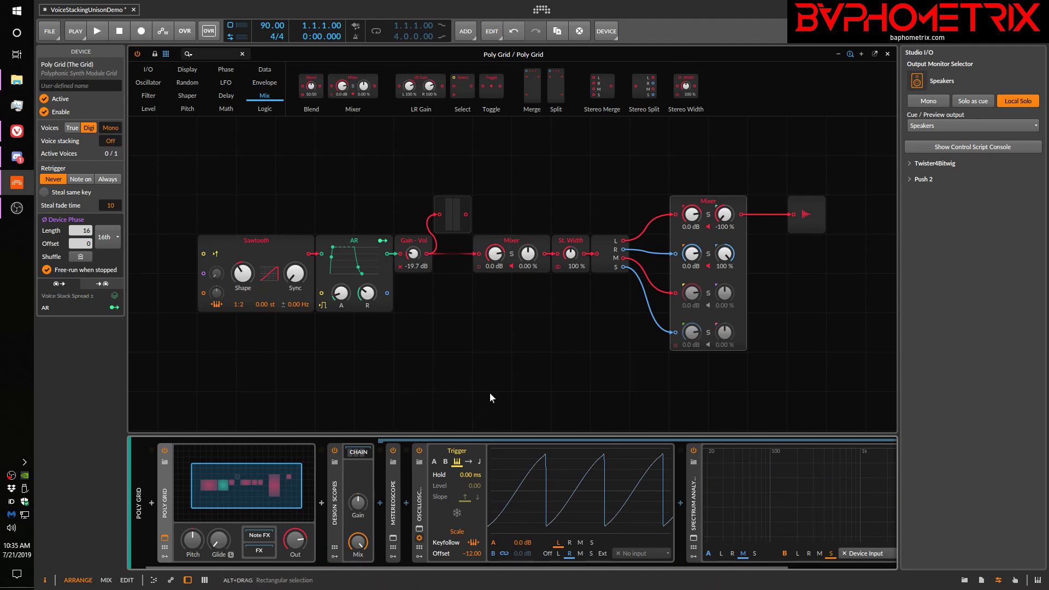
pyautogui.moveTo(422, 269); pyautogui.dragTo(422, 239)
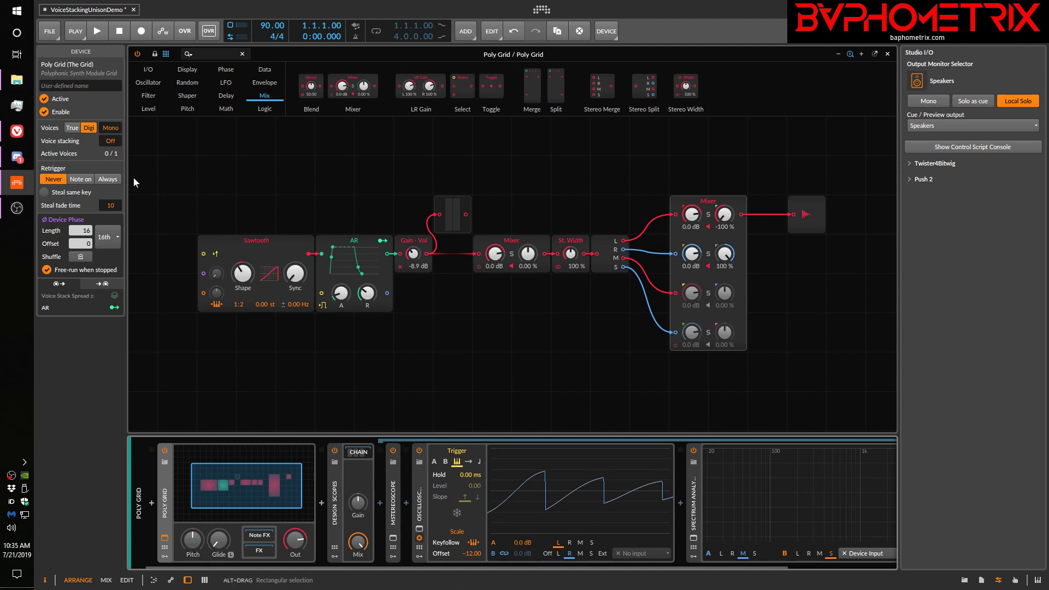
# Step: Raise the Sawtooth module's stereo detune in stages to ±0.33 Hz, listening at 0.11 Hz on the way
pyautogui.click(284, 305)
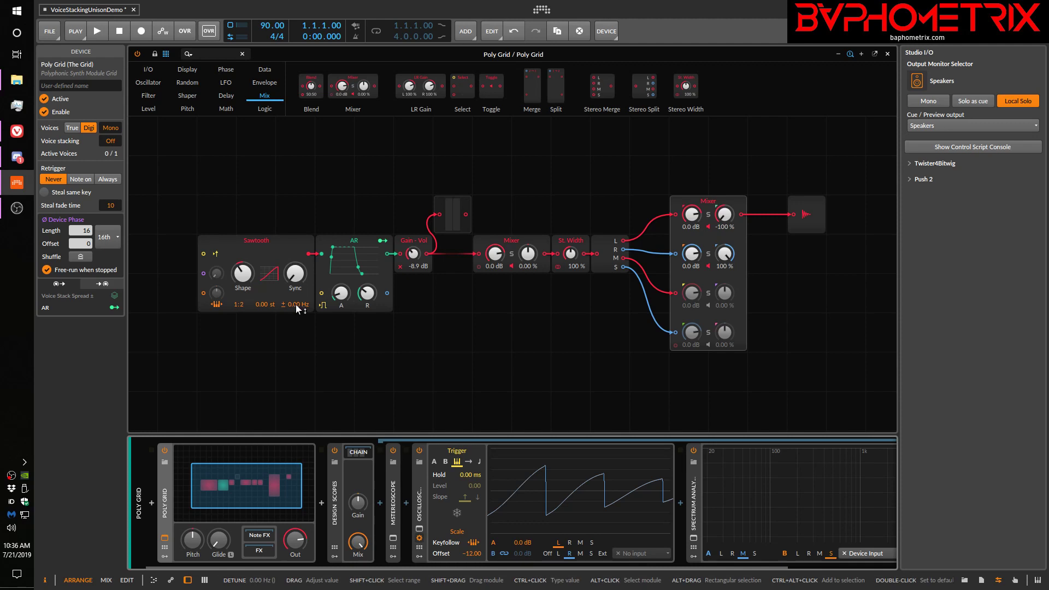
pyautogui.moveTo(297, 305); pyautogui.dragTo(297, 305)
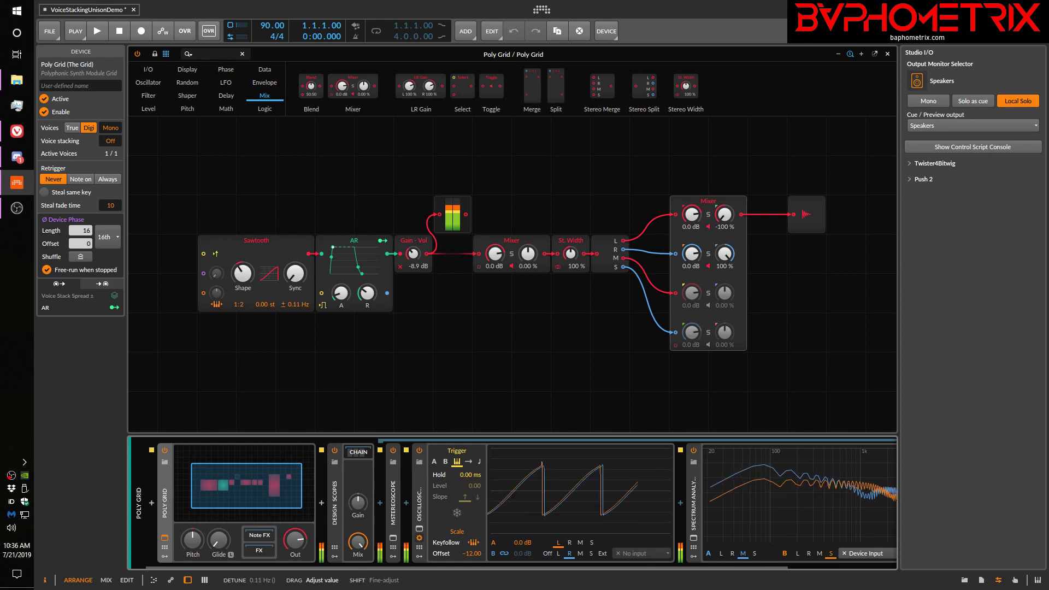
pyautogui.moveTo(296, 305); pyautogui.dragTo(296, 304)
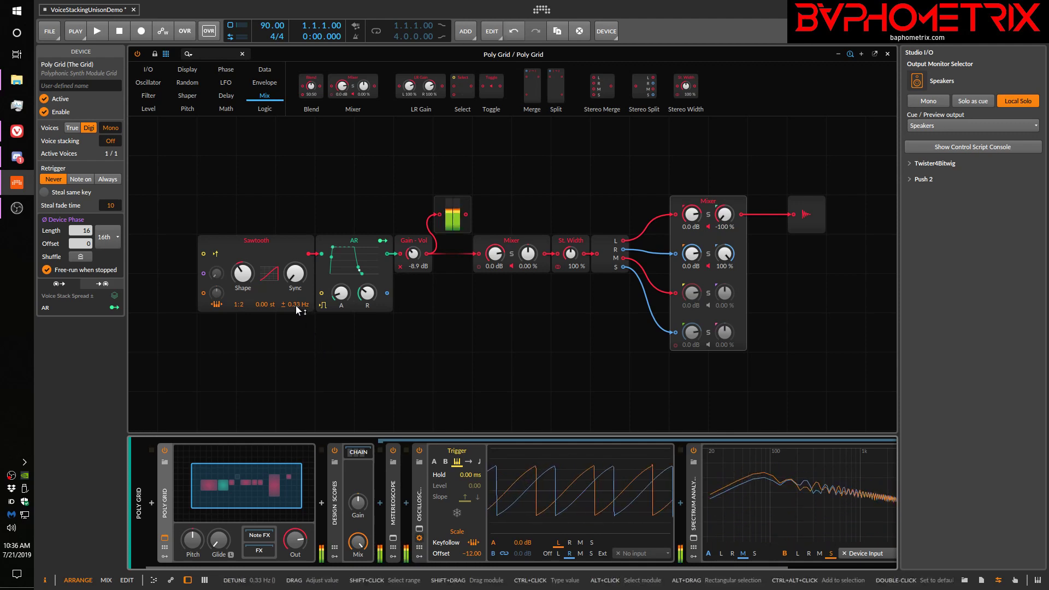
pyautogui.moveTo(296, 305); pyautogui.dragTo(297, 307)
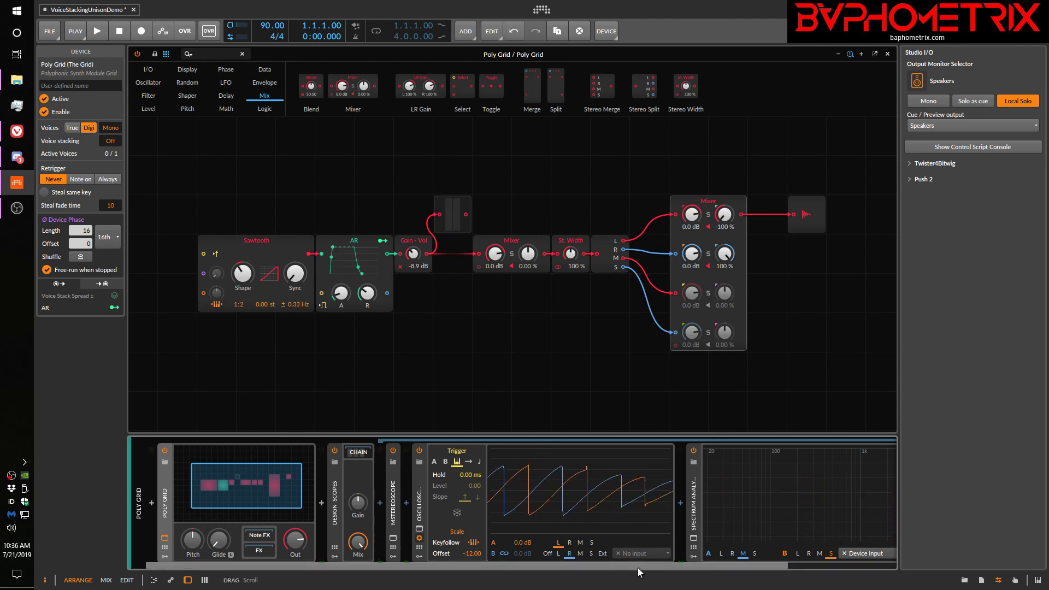
# Step: Compare the detuned sawtooth in mono and stereo monitoring, and narrow the Stereo Width to 48.0 %
pyautogui.hscroll(3, 638, 568)
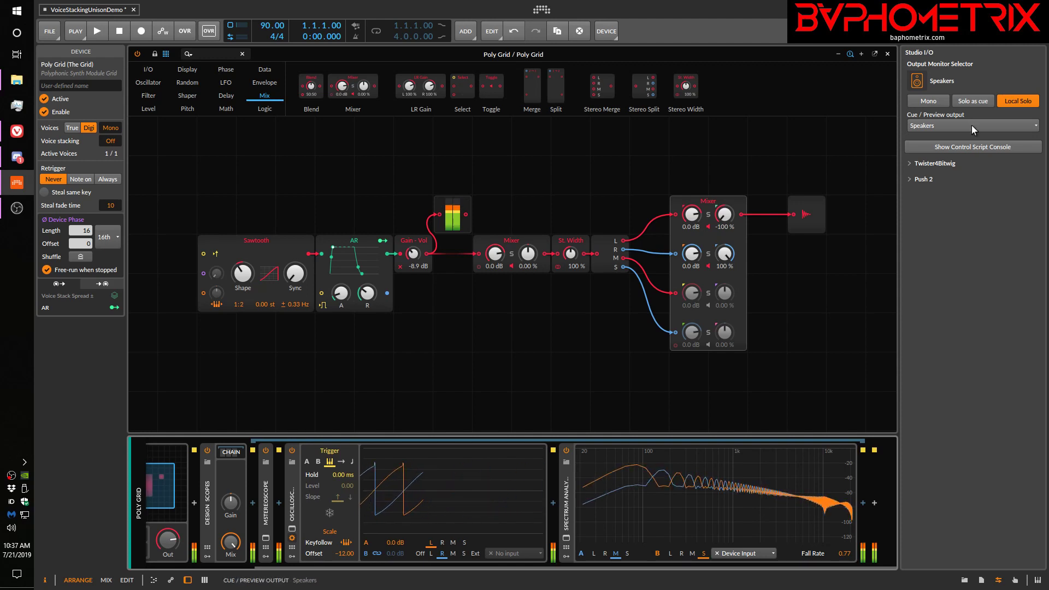
pyautogui.click(927, 101)
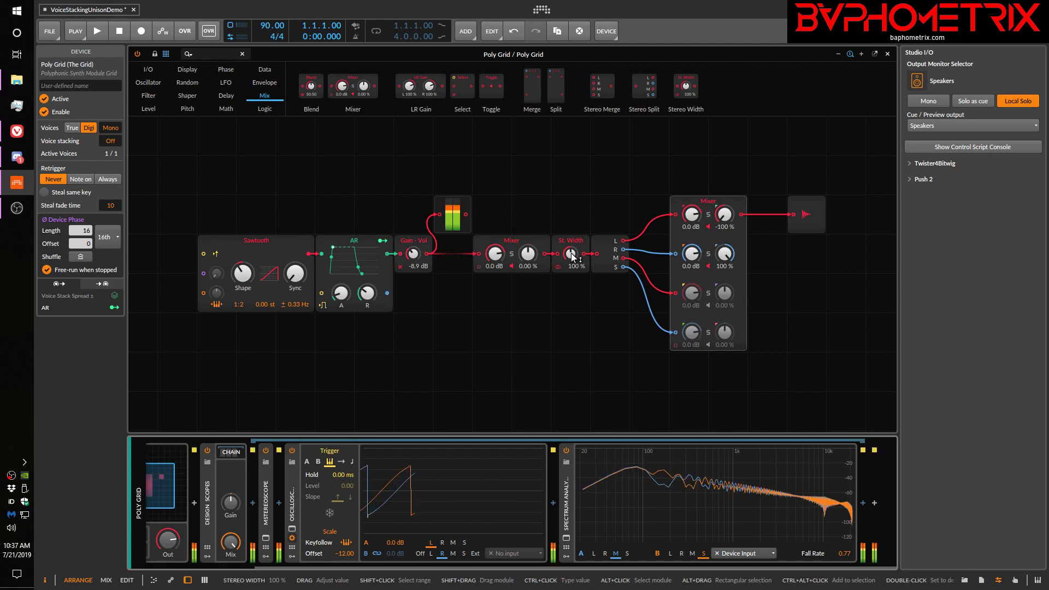
pyautogui.moveTo(571, 255); pyautogui.dragTo(571, 283)
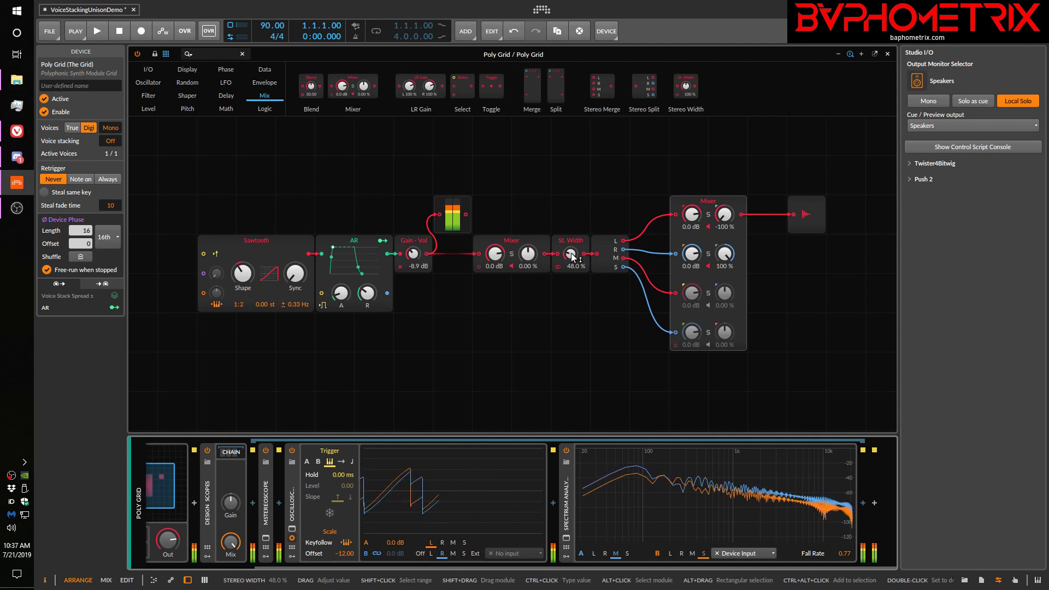
# Step: Examine the mid signal alone in the Oscilloscope, and restore left on input A and right on input B
pyautogui.click(419, 553)
pyautogui.click(454, 543)
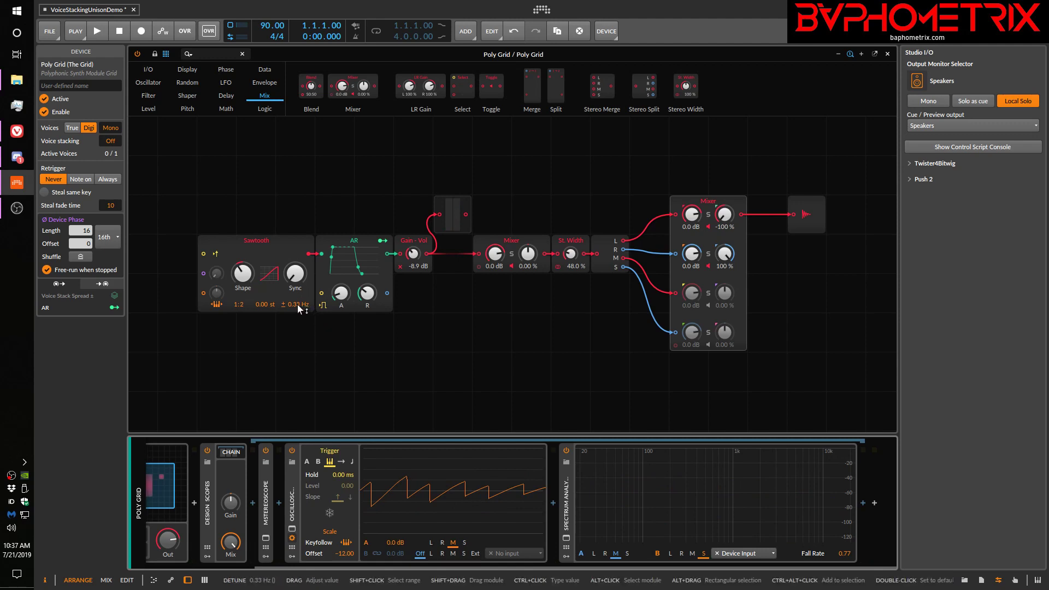
pyautogui.click(431, 542)
pyautogui.click(442, 554)
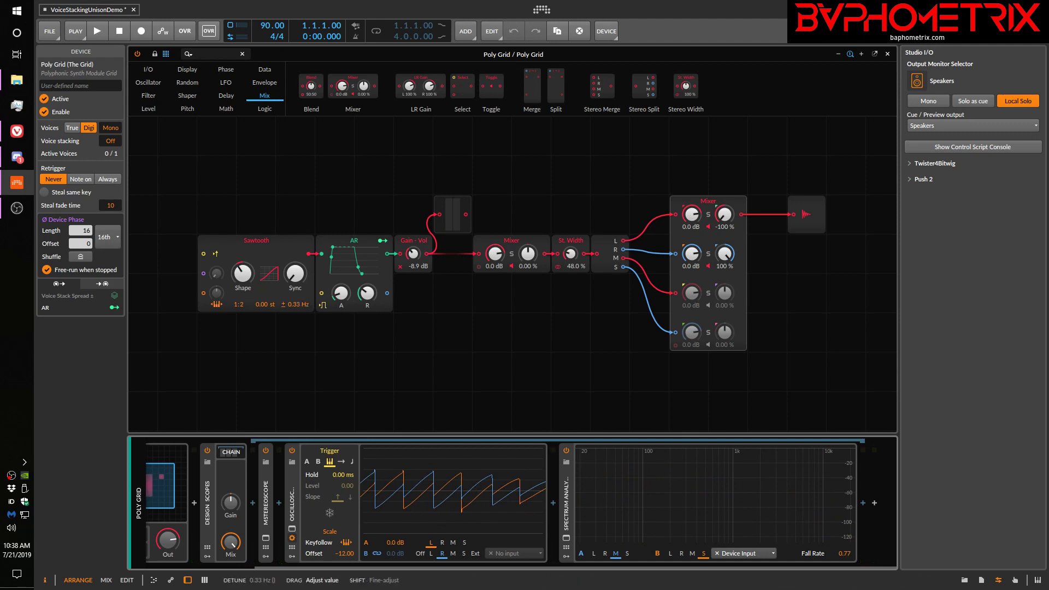
# Step: Invert the Sawtooth's detune to -0.33 Hz and check it in MStereoScope's Stereo Graph, turning mono monitoring on
pyautogui.moveTo(298, 305); pyautogui.dragTo(297, 300)
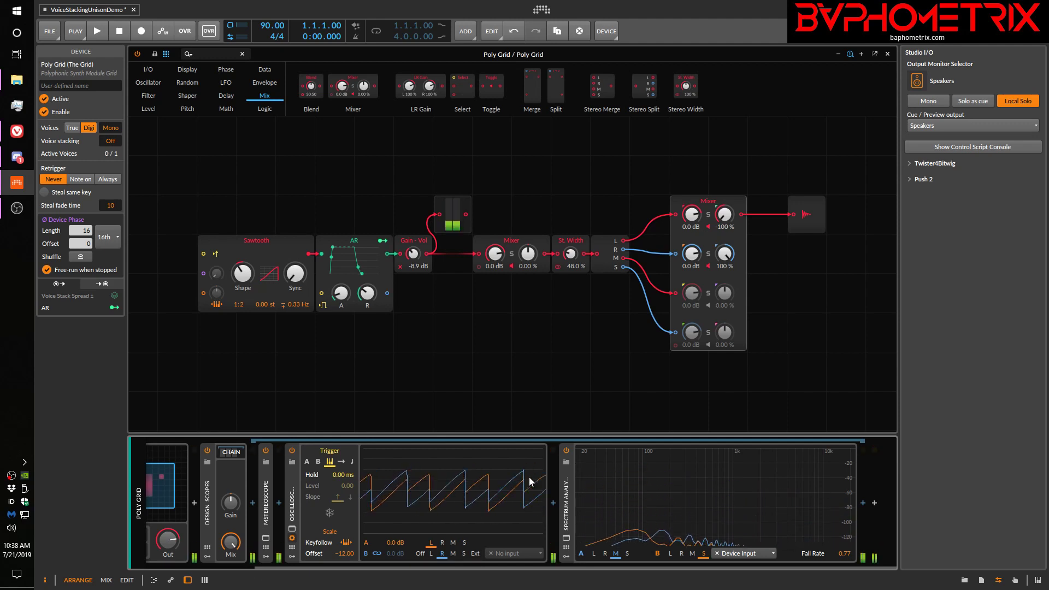
pyautogui.click(267, 540)
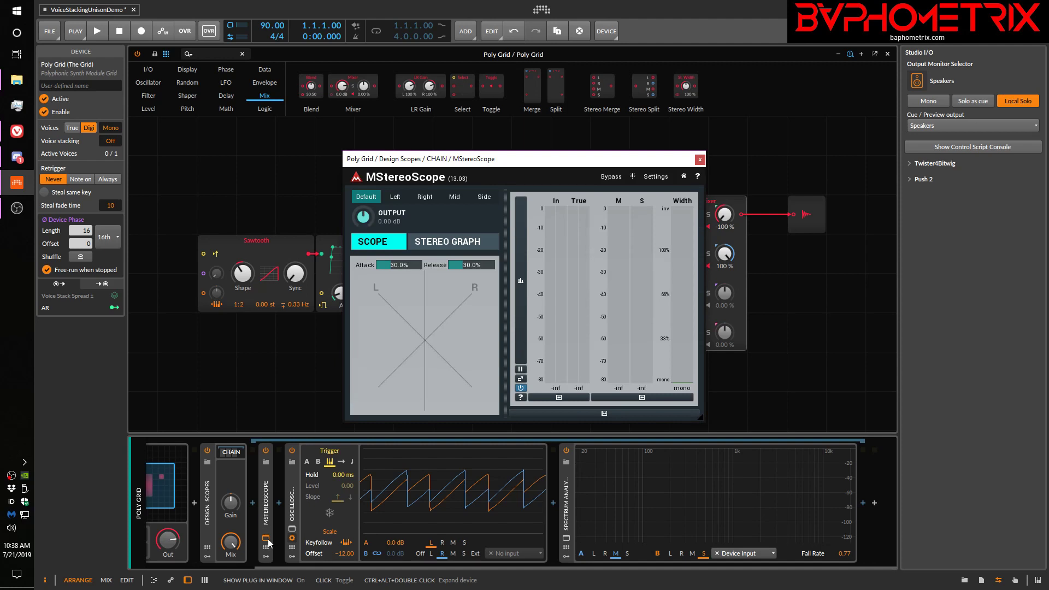
pyautogui.click(470, 246)
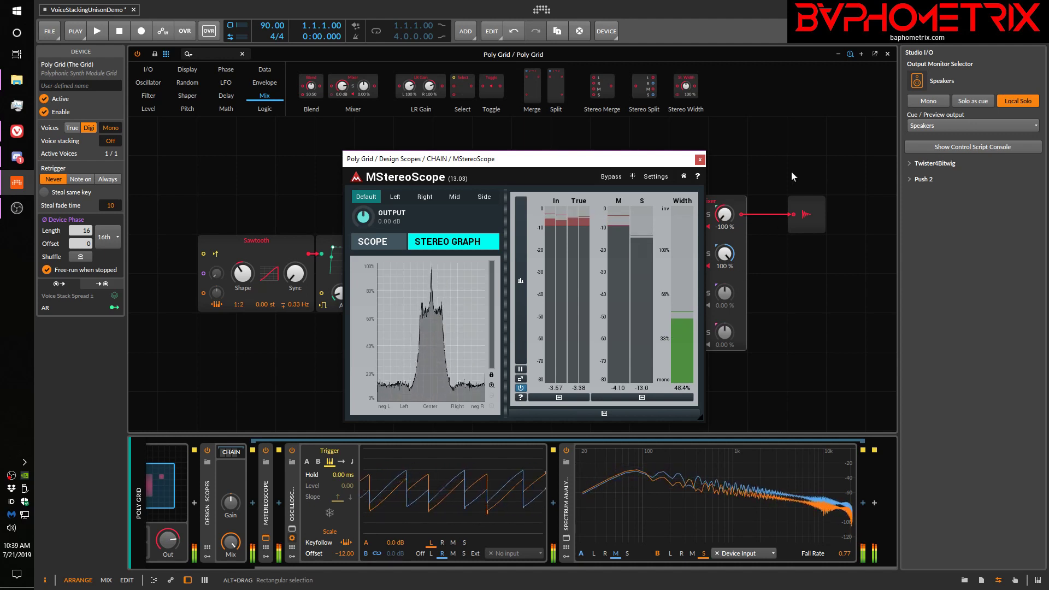
pyautogui.click(935, 100)
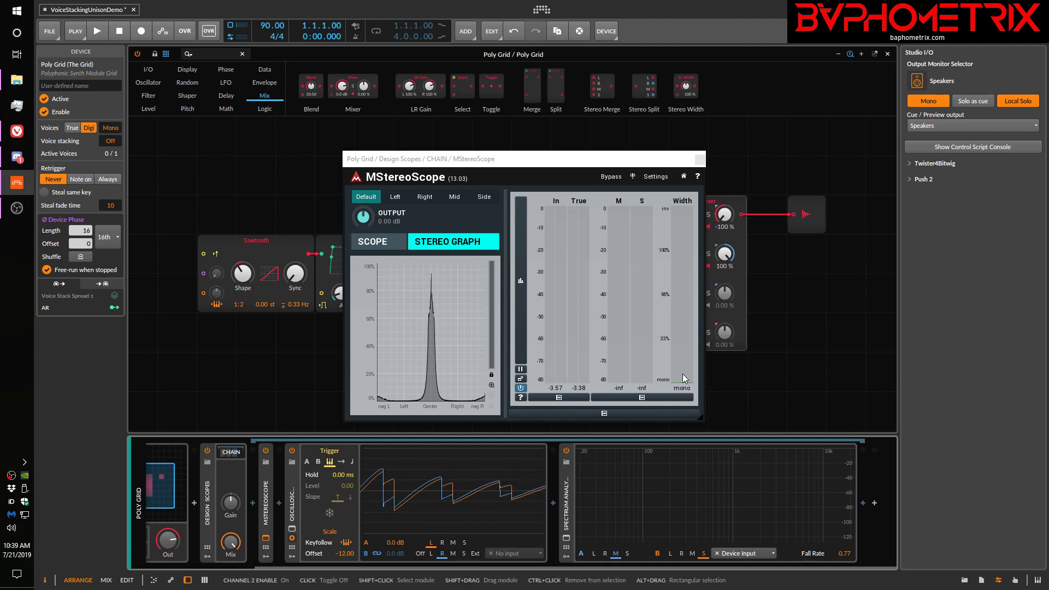
pyautogui.moveTo(581, 162); pyautogui.dragTo(398, 131)
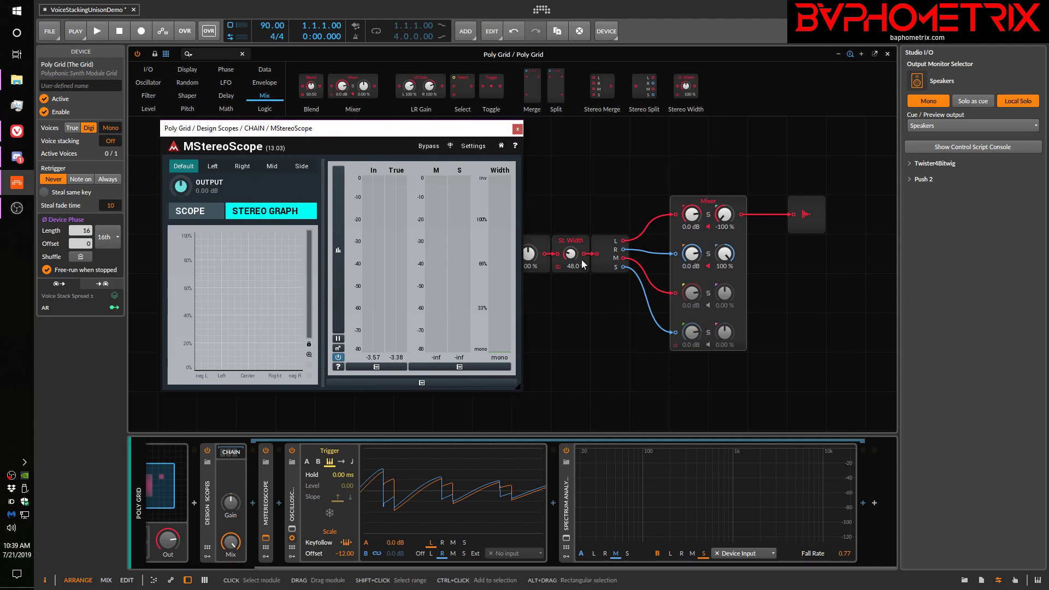
# Step: Compare the Stereo Width at 100 % and 58.0 % in MStereoScope, using the Scope view and leaving it at 58.0 %
pyautogui.doubleClick(560, 251)
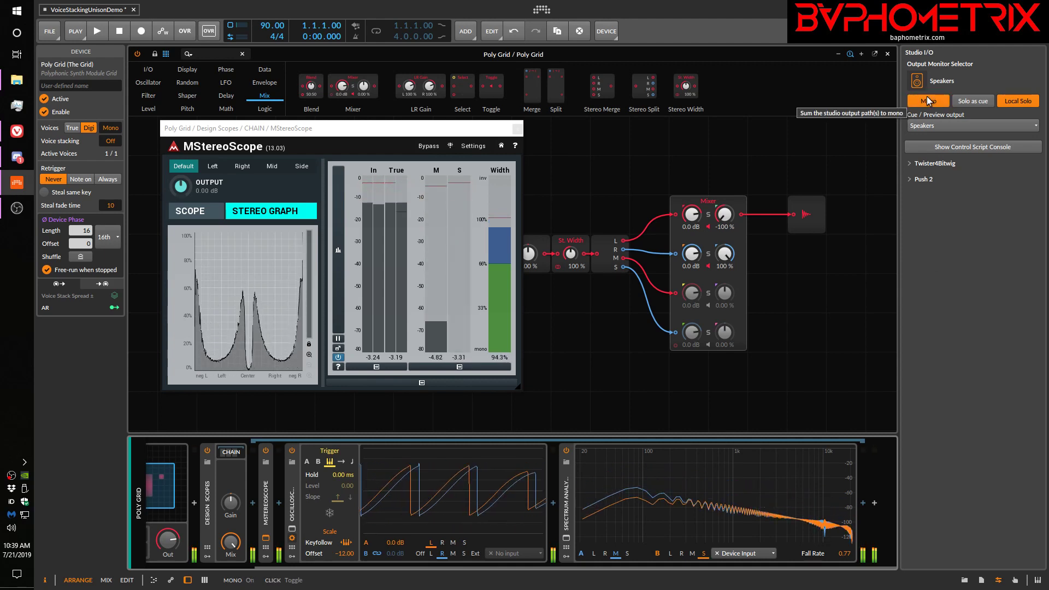
pyautogui.click(202, 212)
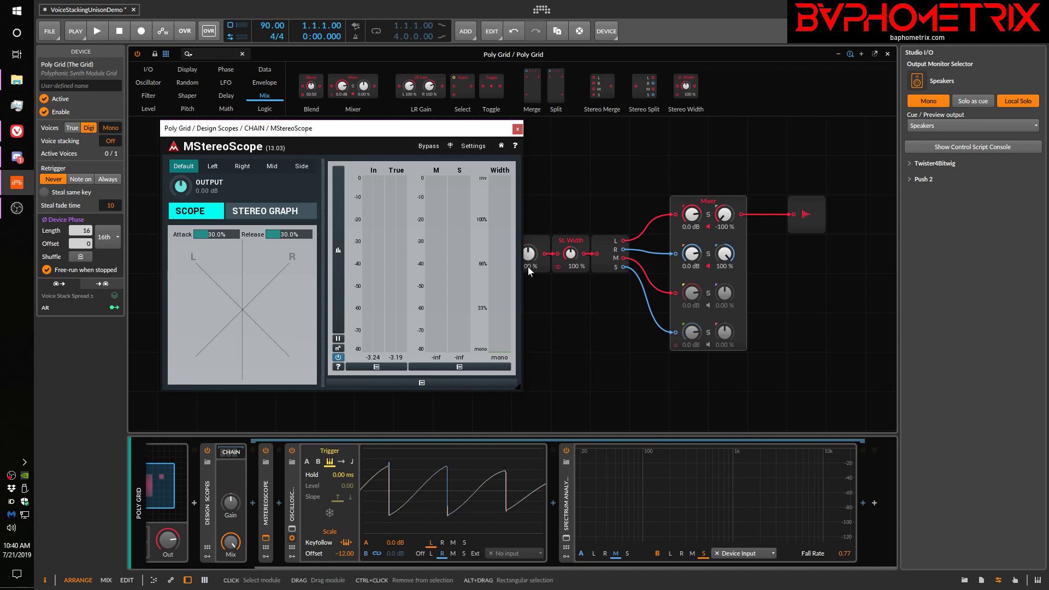
pyautogui.moveTo(570, 253); pyautogui.dragTo(570, 271)
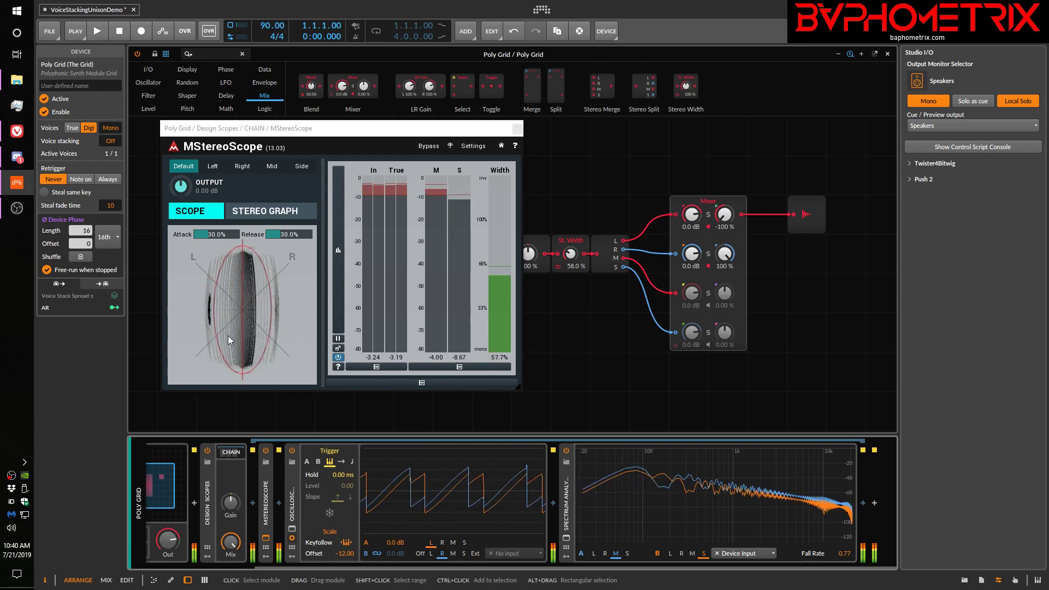
# Step: Set the Sawtooth's detune back to 0.33 Hz while watching MStereoScope, and close the MStereoScope window
pyautogui.hscroll(-3, 391, 566)
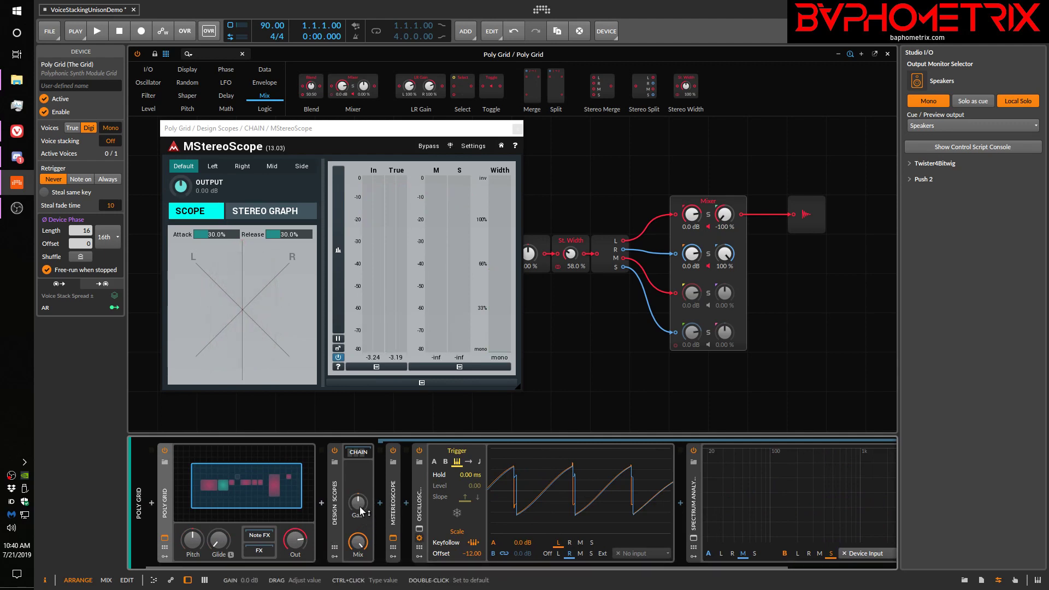
pyautogui.moveTo(451, 128); pyautogui.dragTo(748, 132)
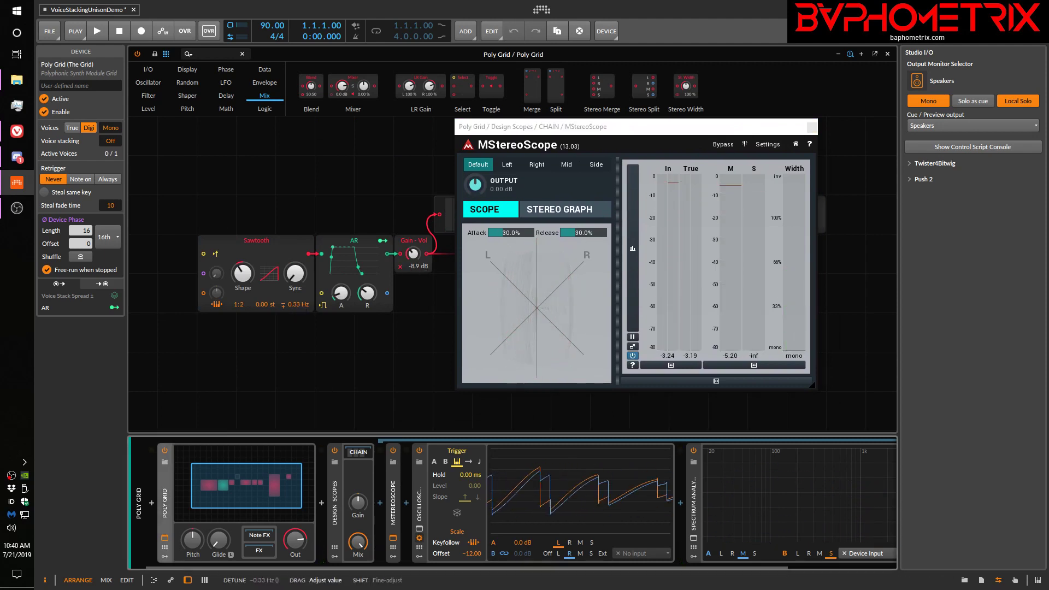
pyautogui.moveTo(298, 308); pyautogui.dragTo(298, 295)
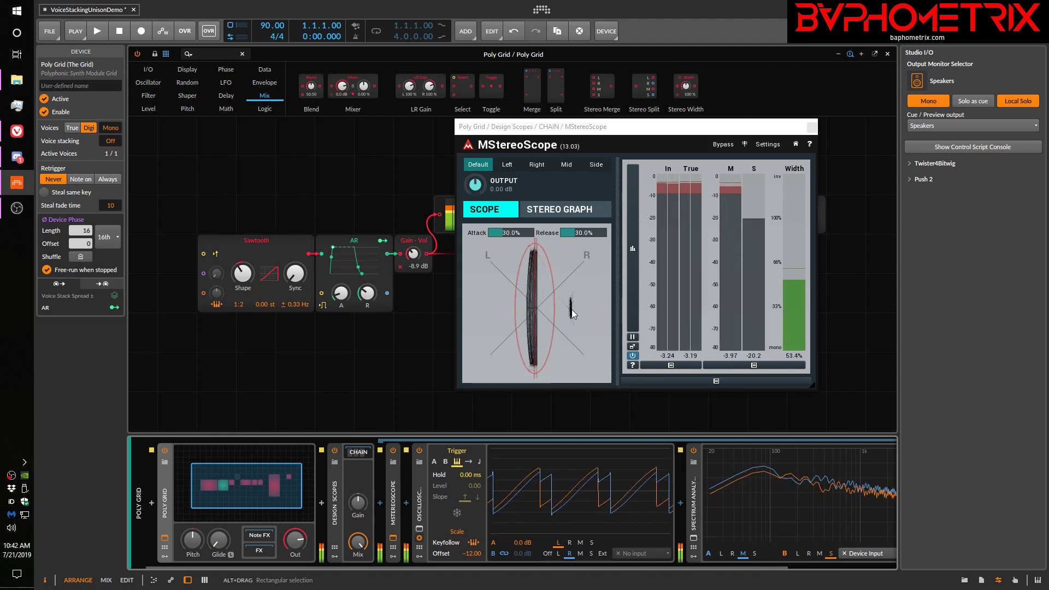
pyautogui.click(812, 127)
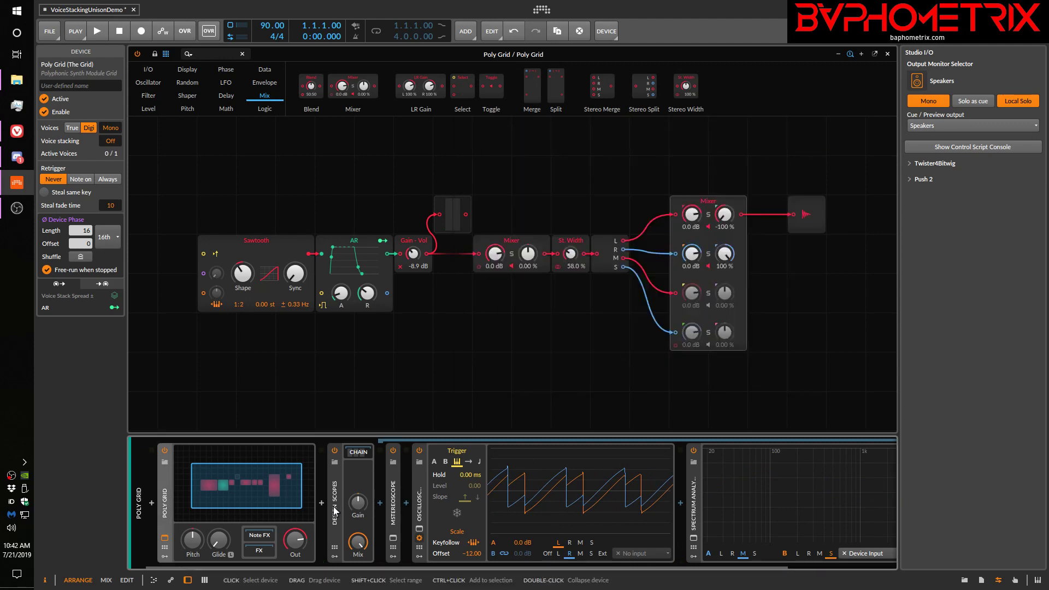
pyautogui.click(359, 452)
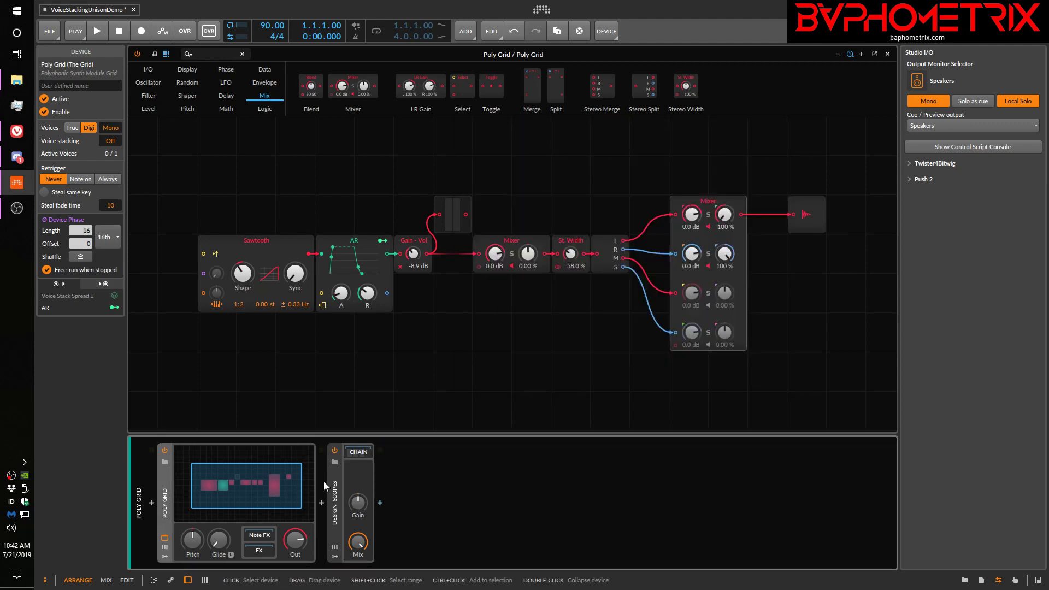
pyautogui.click(359, 453)
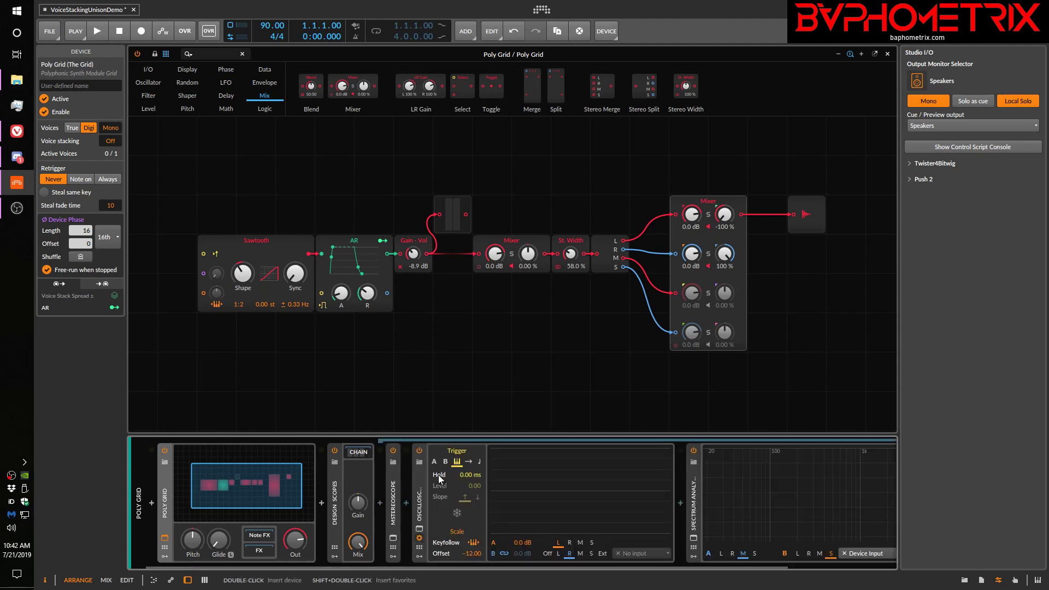
pyautogui.click(397, 542)
pyautogui.click(397, 542)
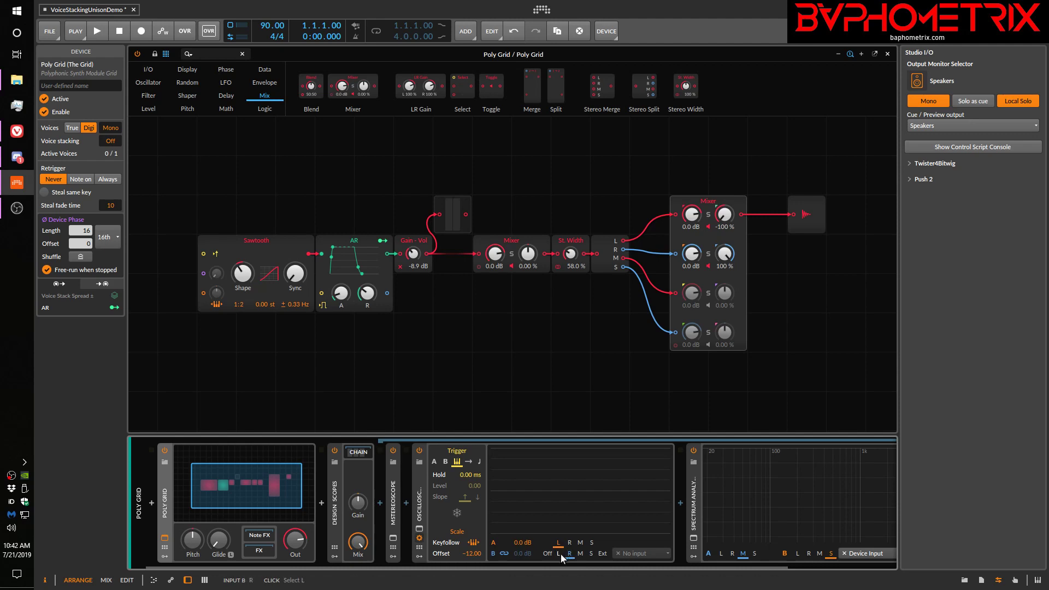
# Step: Set the Oscilloscope to show mid on input A and side on input B, and reset the Stereo Width to 100 %
pyautogui.click(592, 554)
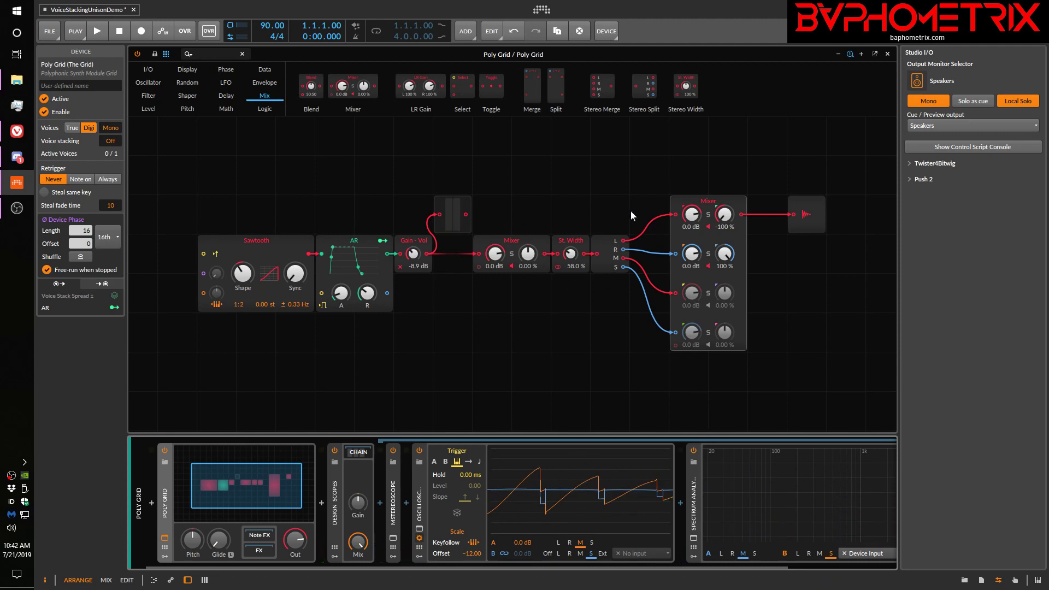
pyautogui.doubleClick(569, 256)
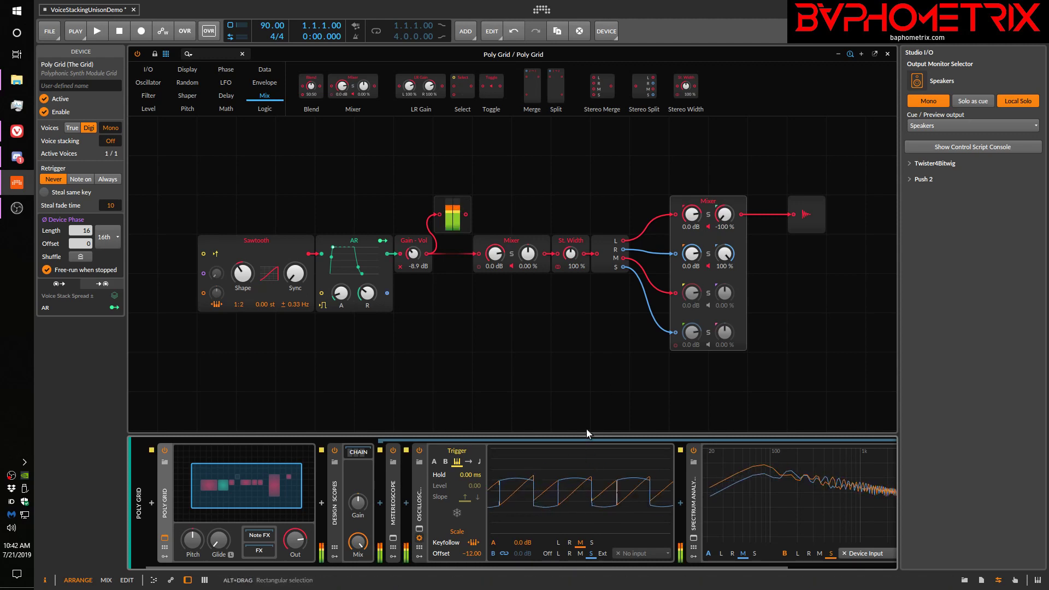
# Step: Disable the final Mixer's left and right channels and audition the mid channel alone, followed by the side channel alone
pyautogui.click(709, 226)
pyautogui.click(710, 265)
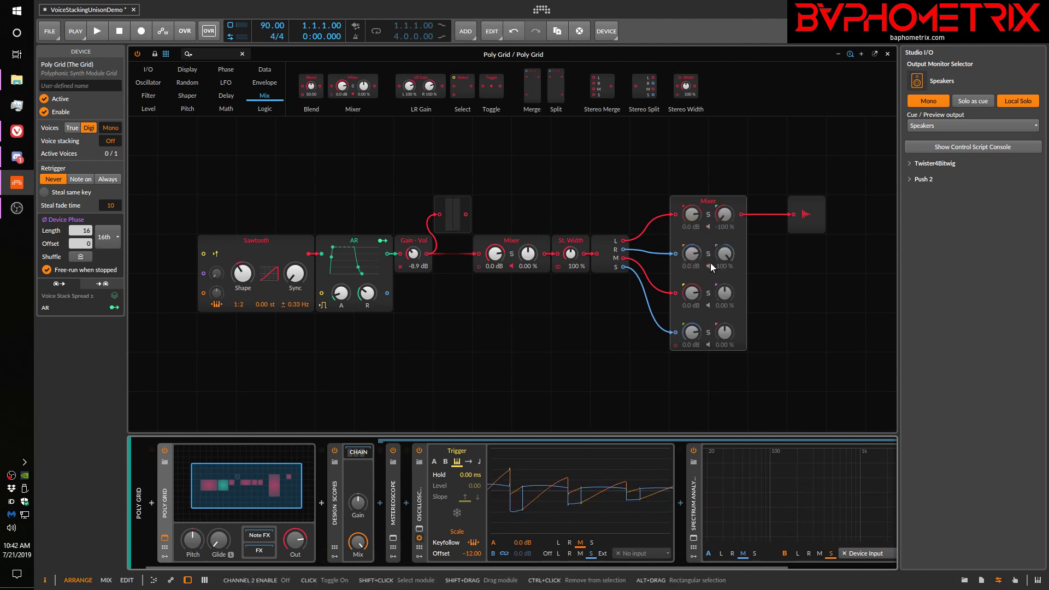
pyautogui.click(709, 304)
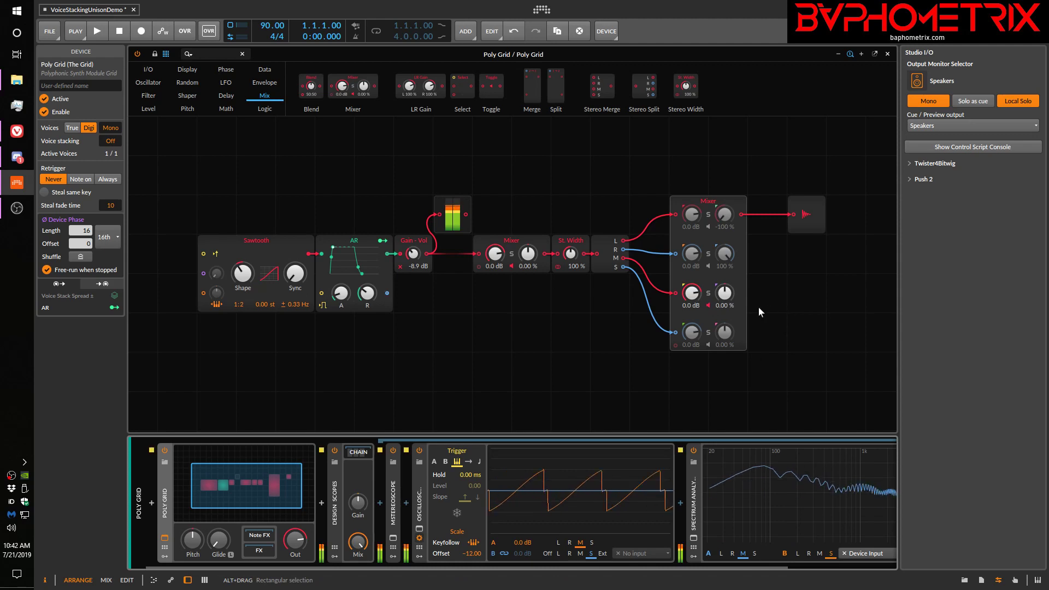
pyautogui.click(709, 304)
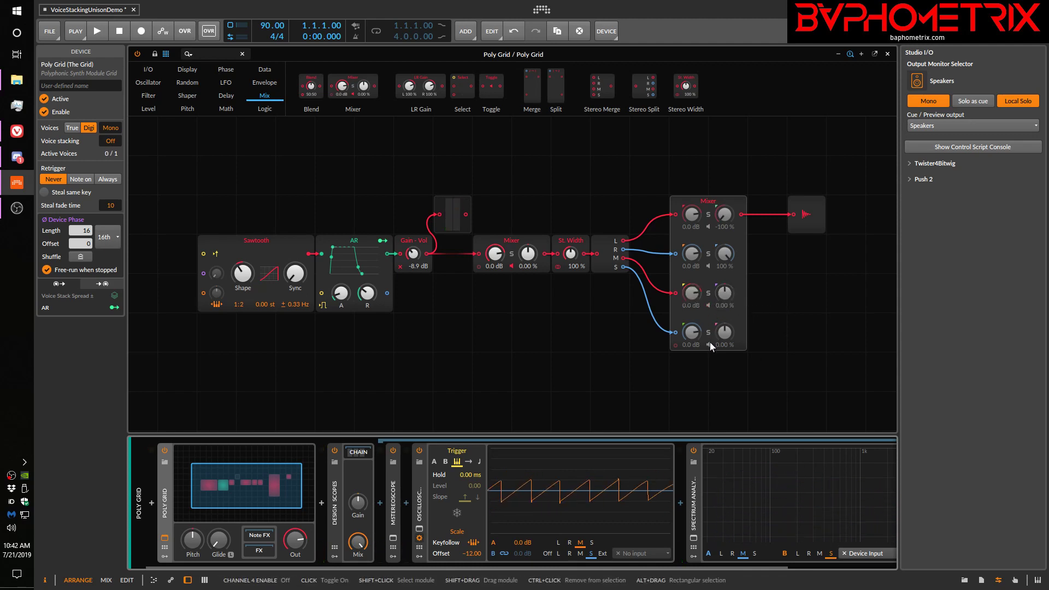
pyautogui.click(709, 346)
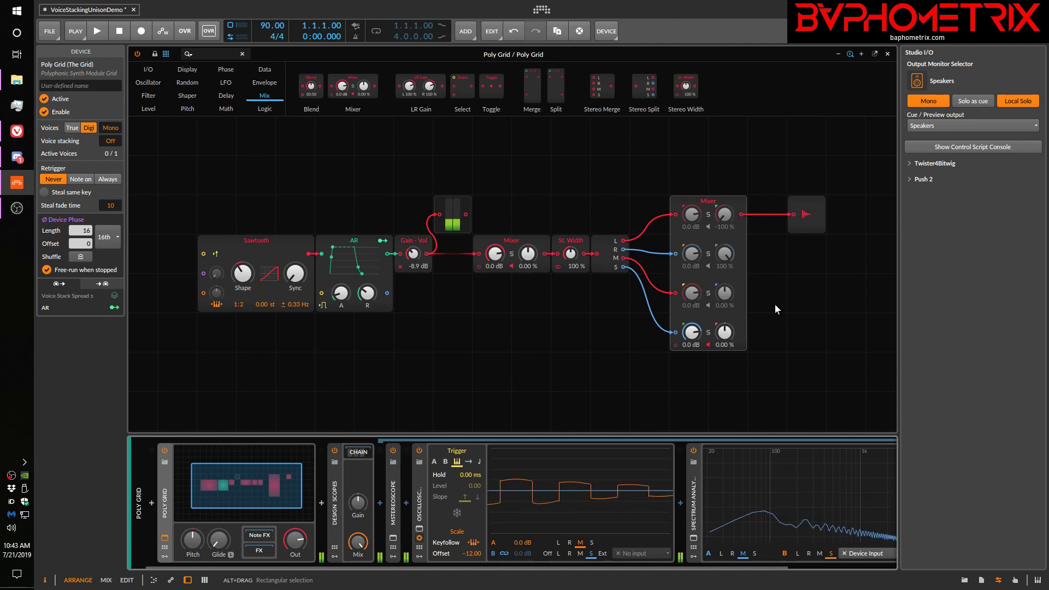
# Step: Audition the final Mixer's mid channel alone again and toggle the side channel, leaving both channels disabled
pyautogui.click(707, 305)
pyautogui.click(708, 344)
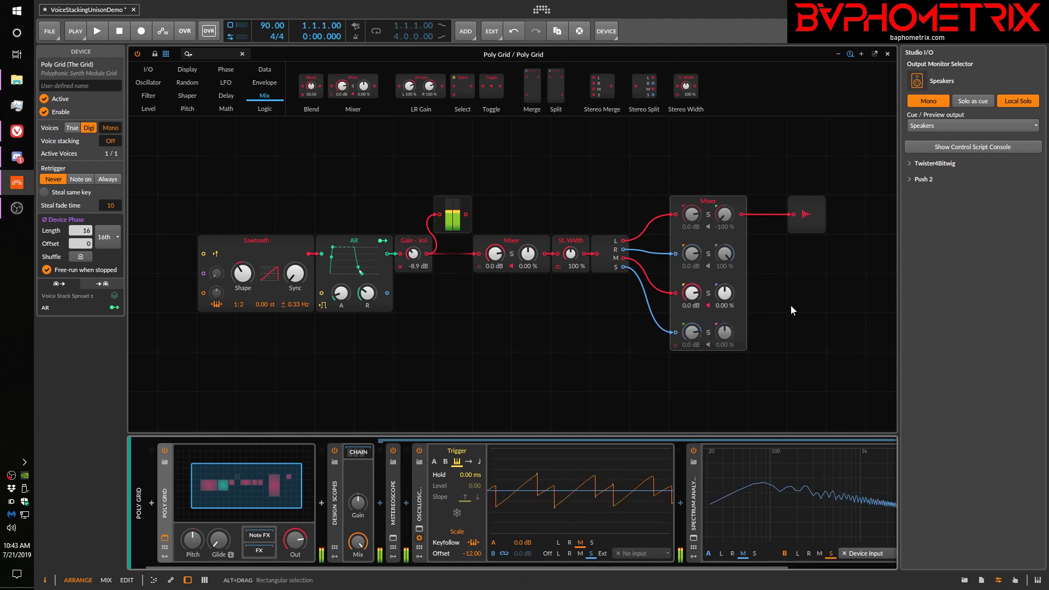
pyautogui.click(708, 342)
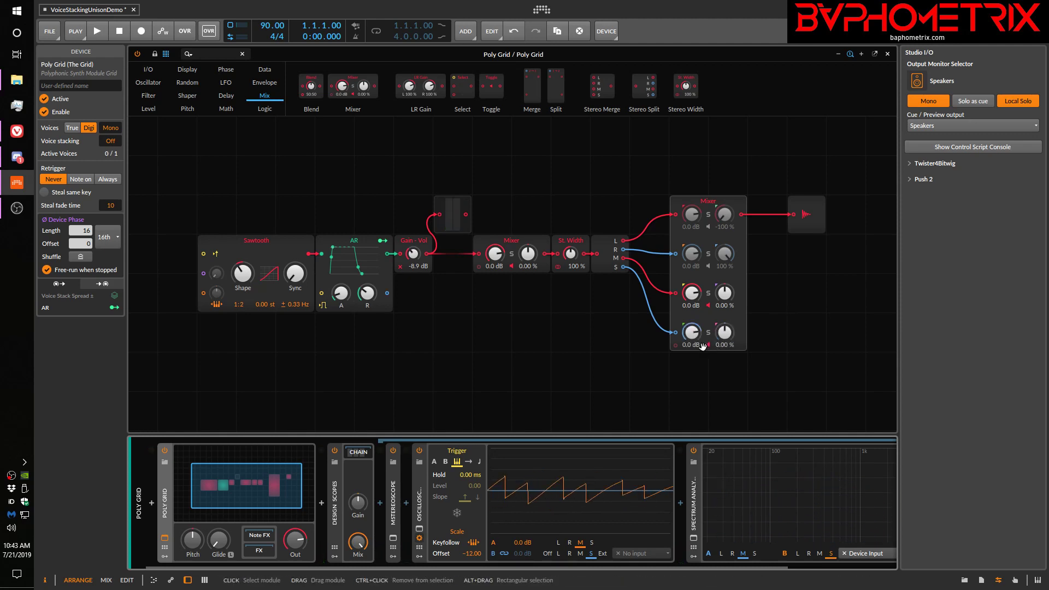
pyautogui.click(708, 305)
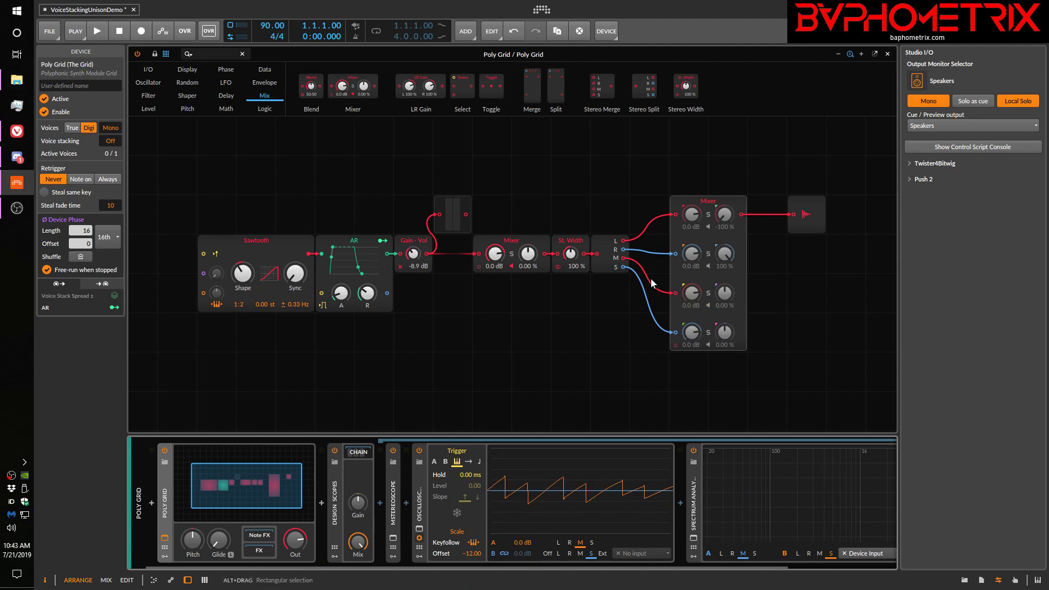
# Step: Re-enable the final Mixer's left and right channels and narrow the Stereo Width to 92.0 %
pyautogui.click(709, 226)
pyautogui.click(709, 266)
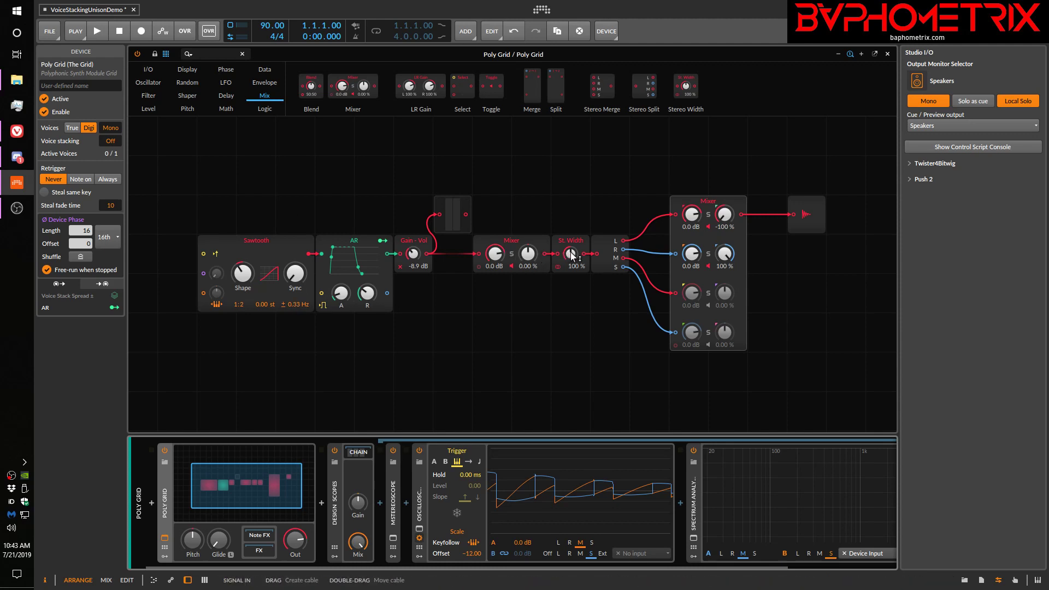
pyautogui.moveTo(572, 257); pyautogui.dragTo(572, 261)
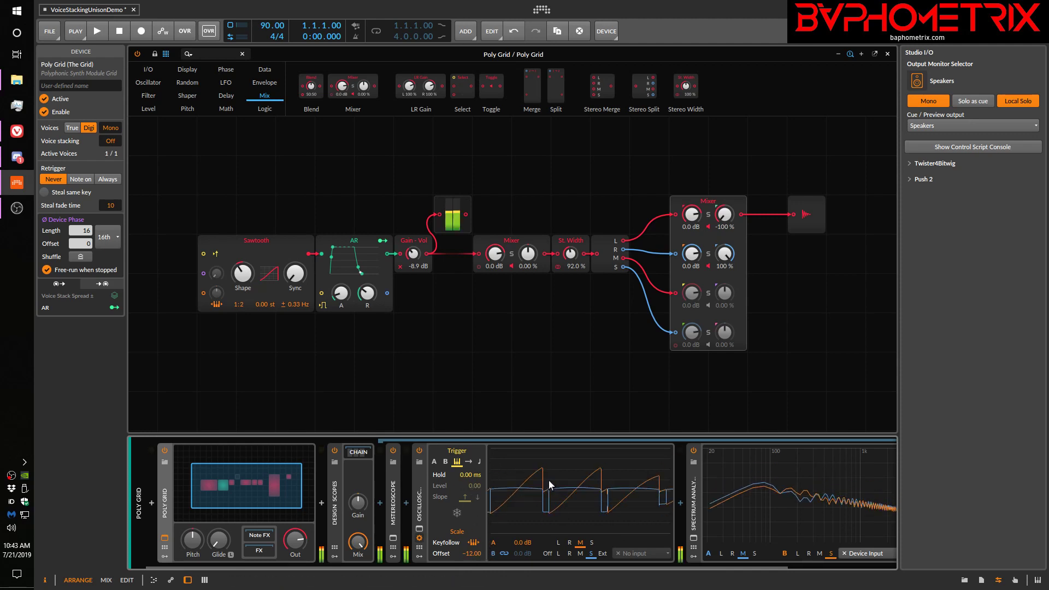
# Step: Show the left channel on Oscilloscope input A and the right on B, and try the Free trigger before restoring the note trigger
pyautogui.click(558, 542)
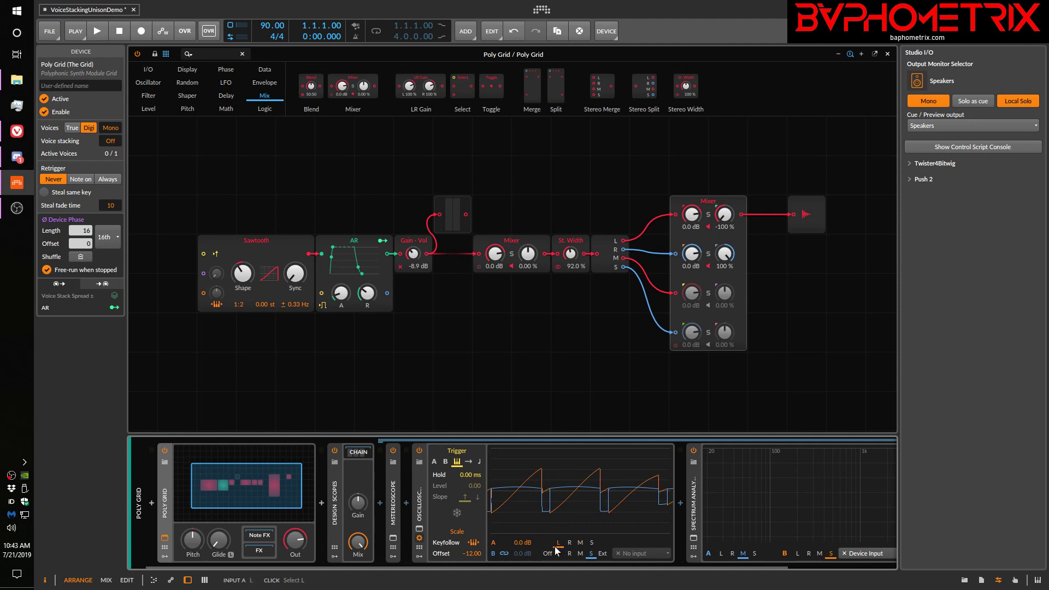
pyautogui.click(569, 554)
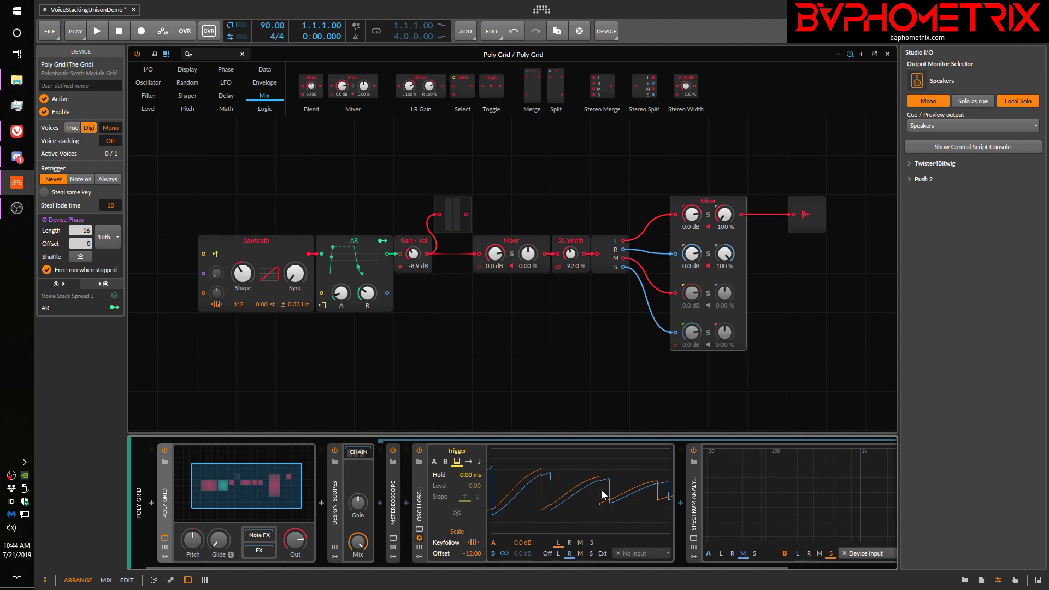
pyautogui.click(468, 463)
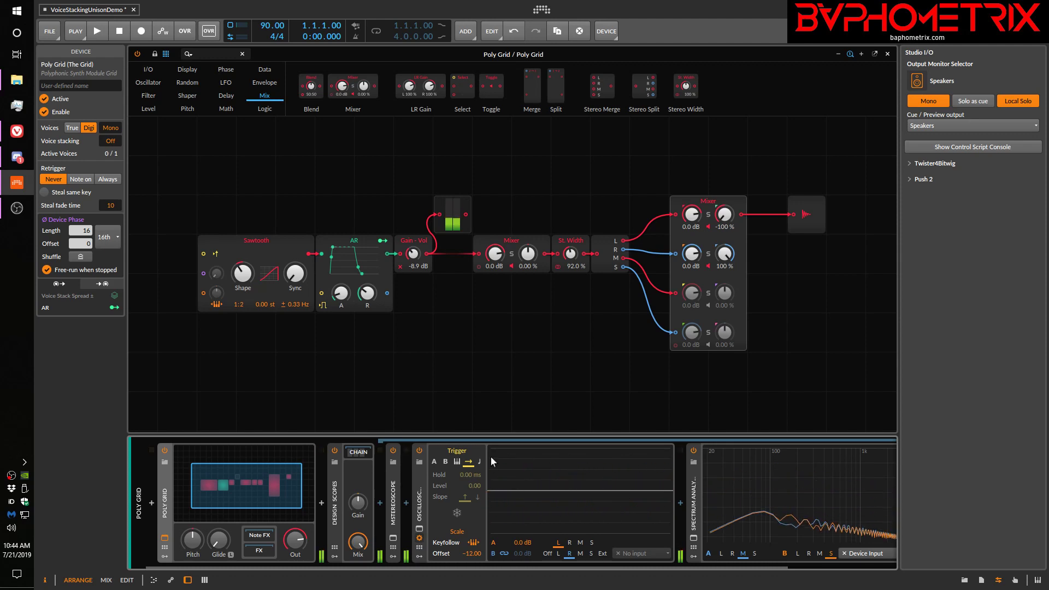
pyautogui.click(457, 463)
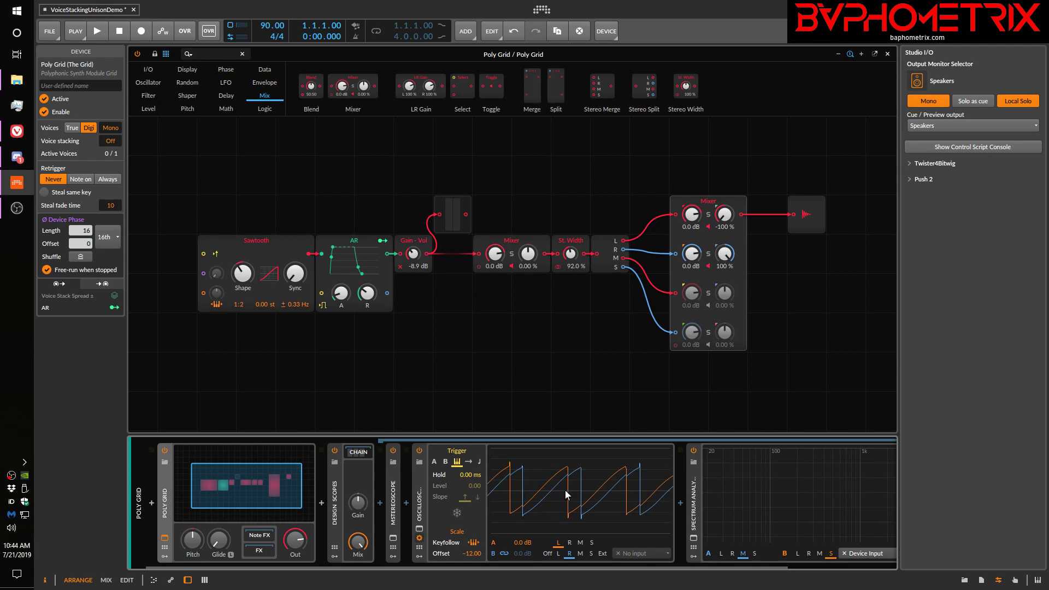
# Step: Reset the Sawtooth's stereo detune to 0.00 Hz and set its pitch ratio to 1:4
pyautogui.doubleClick(295, 306)
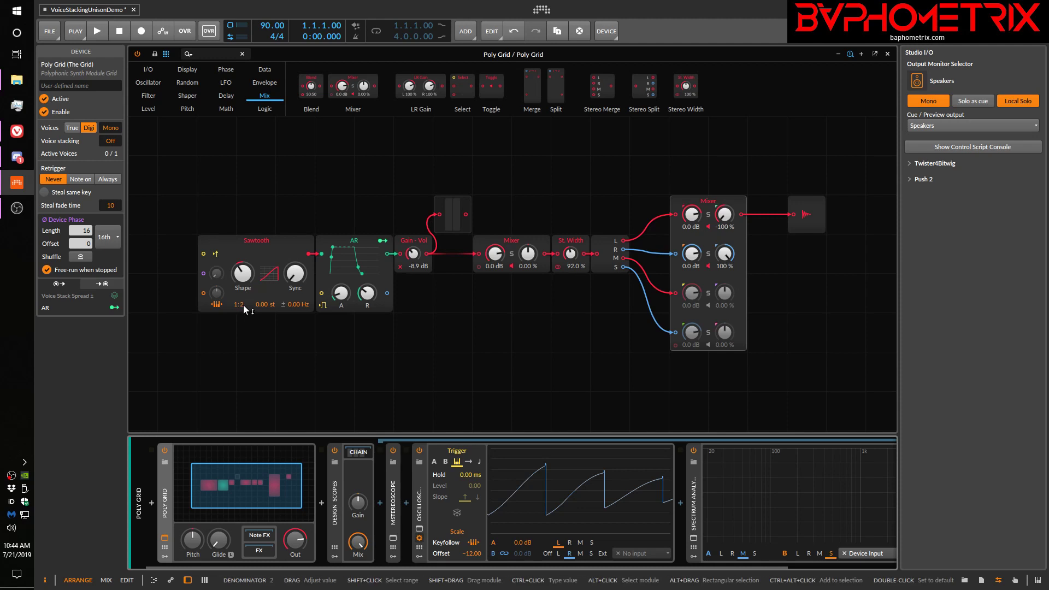
pyautogui.moveTo(244, 304); pyautogui.dragTo(244, 300)
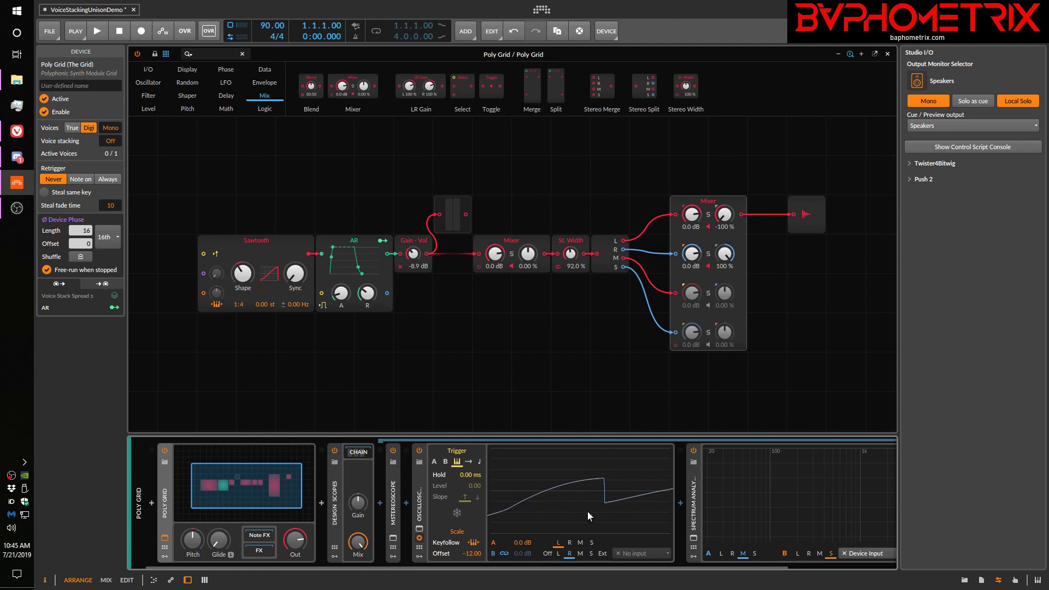
# Step: Reset the Oscilloscope's scale offset to 0.00, and try offsets of -12.00 and -24.00
pyautogui.doubleClick(470, 553)
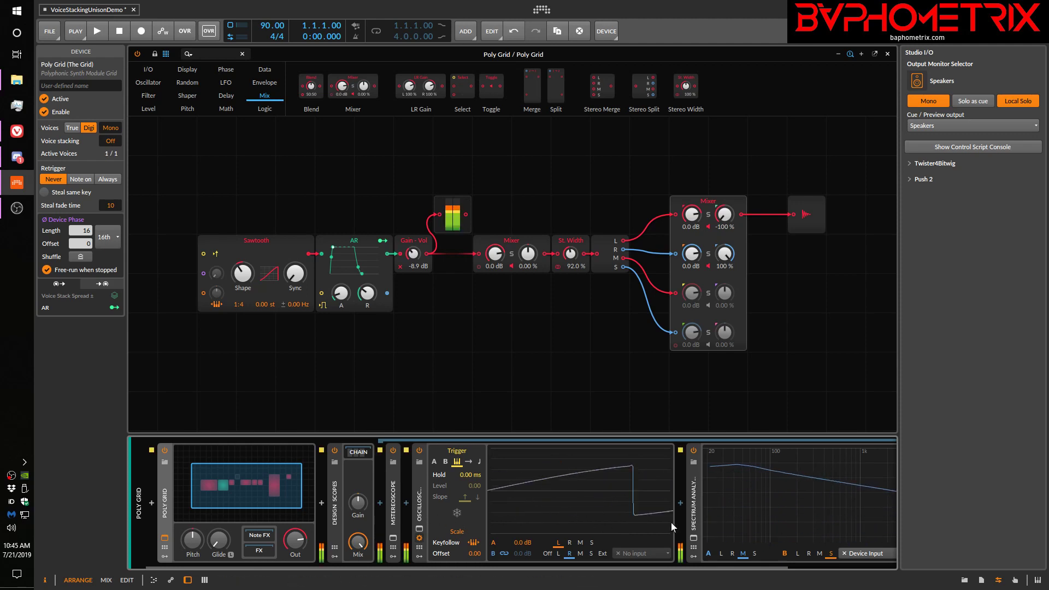
pyautogui.keyDown('ctrl'); pyautogui.click(470, 553); pyautogui.keyUp('ctrl')
pyautogui.write('-12')
pyautogui.press('Return')
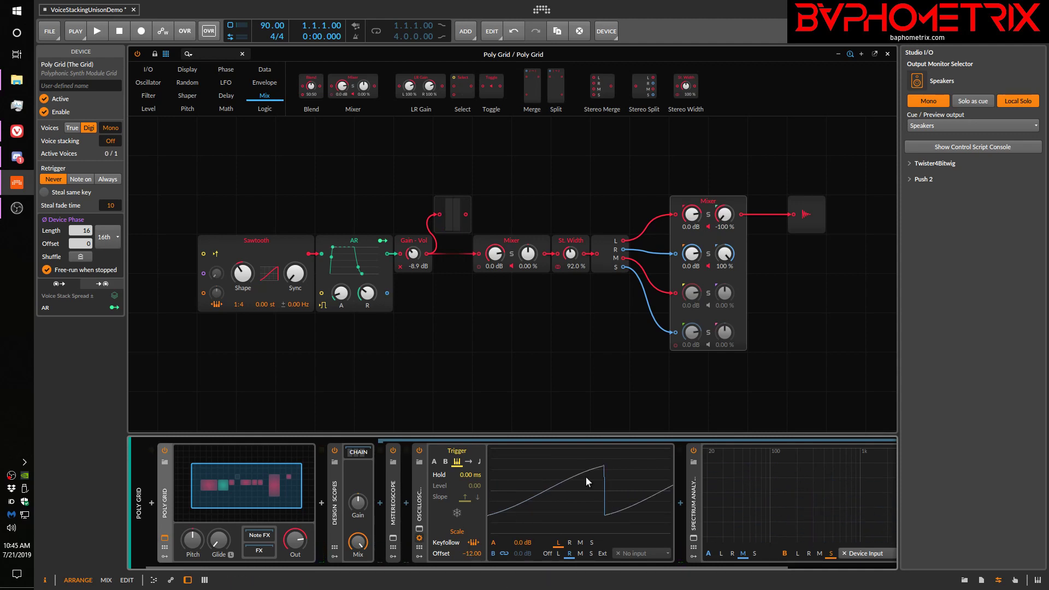
pyautogui.keyDown('ctrl'); pyautogui.click(470, 553); pyautogui.keyUp('ctrl')
pyautogui.write('-1')
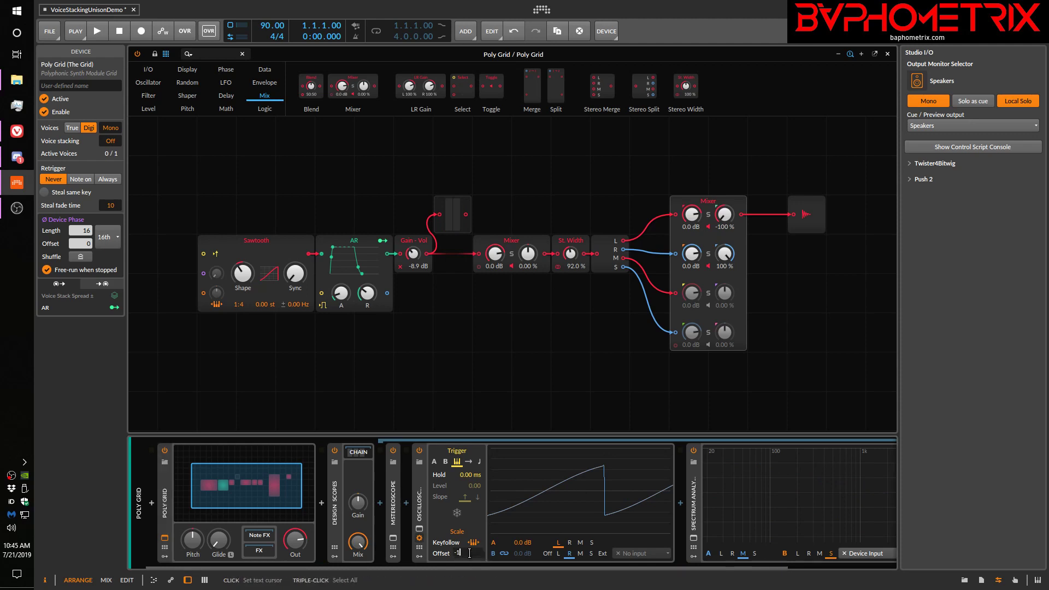
pyautogui.write('4')
pyautogui.press('Return')
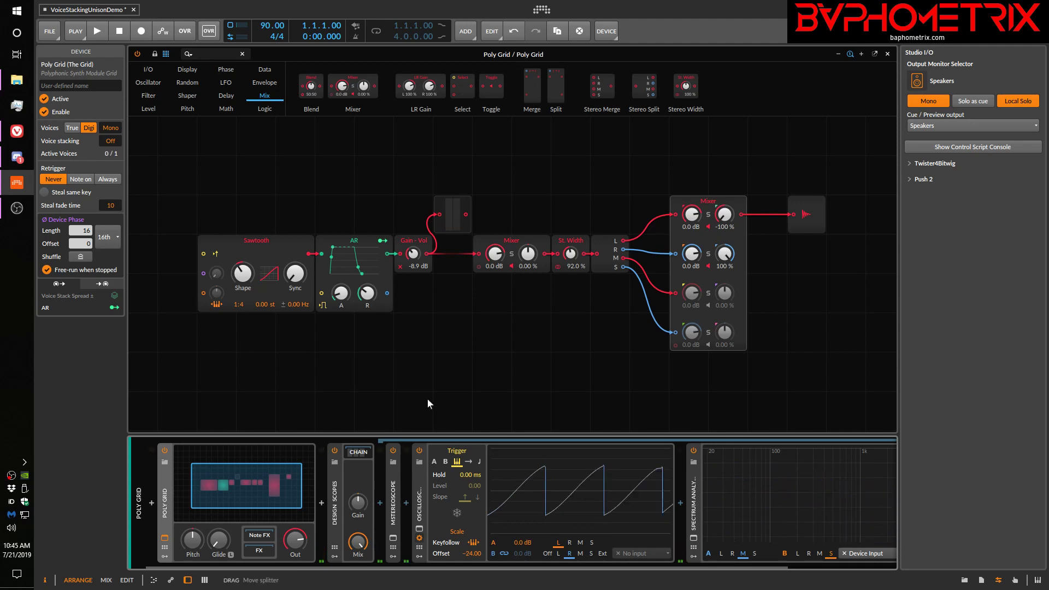
# Step: Set the Sawtooth's pitch ratio to 1:2, and try a -12.00 Oscilloscope scale offset before resetting it to 0.00
pyautogui.moveTo(241, 307); pyautogui.dragTo(241, 300)
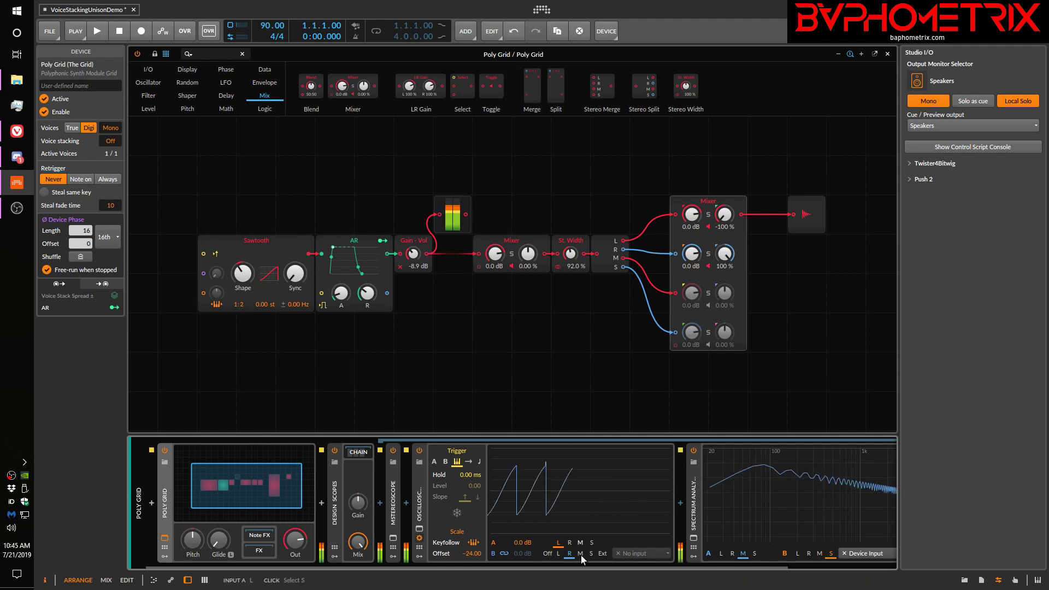
pyautogui.moveTo(470, 555); pyautogui.dragTo(470, 555)
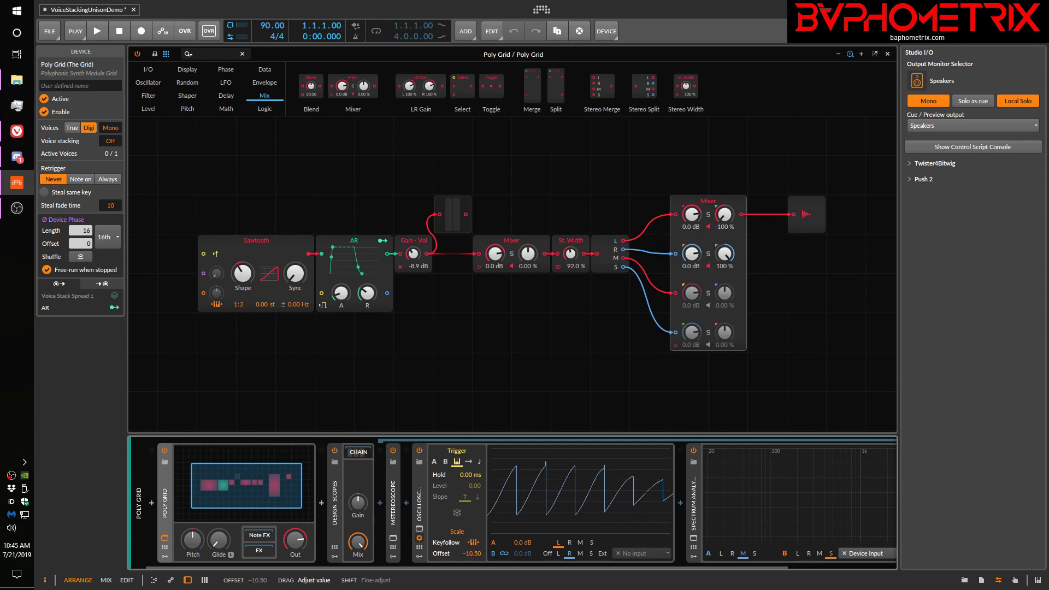
pyautogui.moveTo(470, 555); pyautogui.dragTo(470, 555)
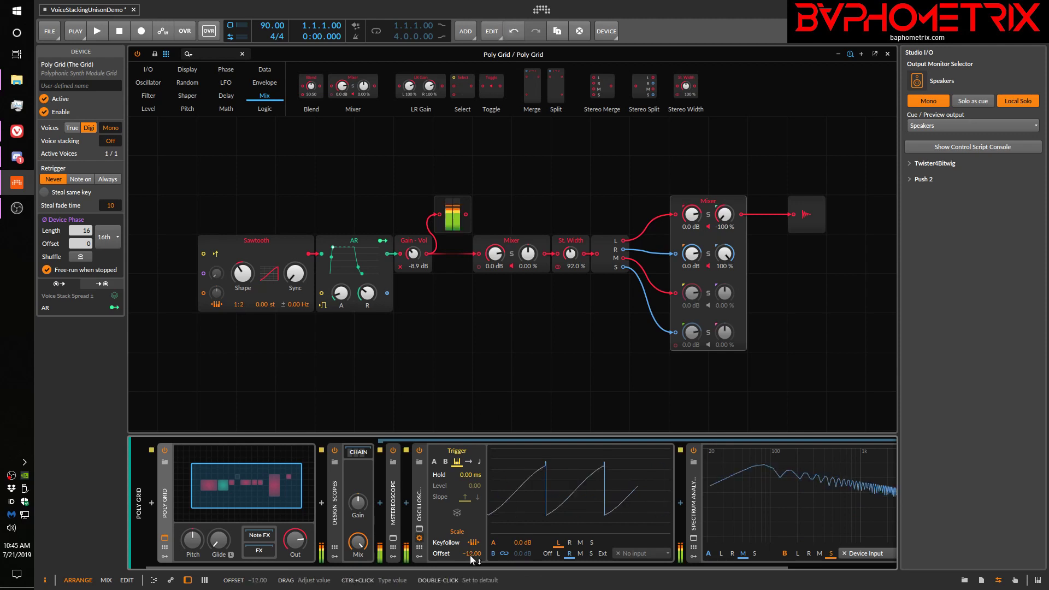
pyautogui.doubleClick(470, 554)
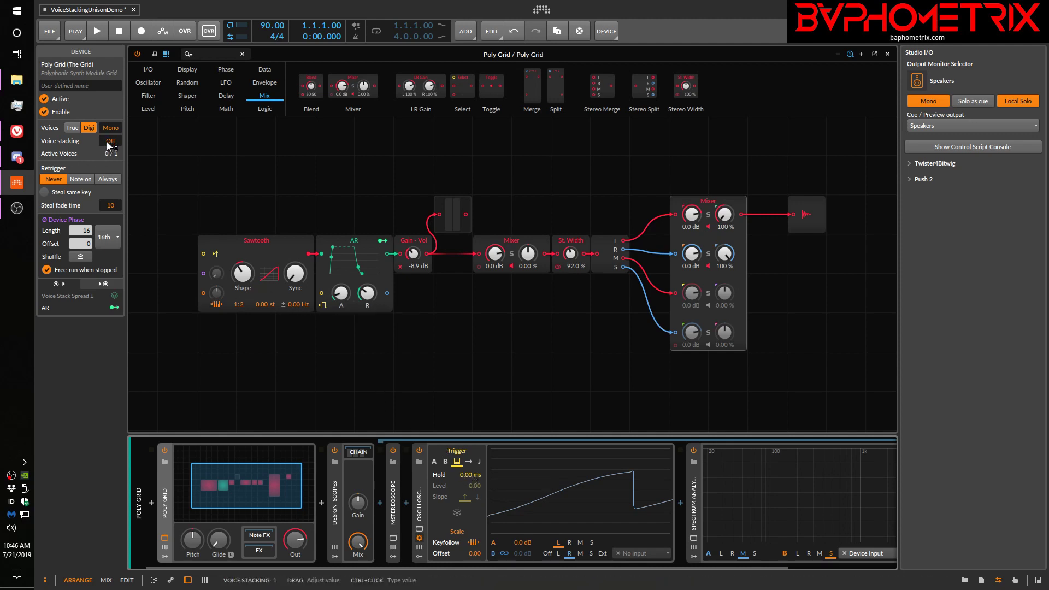
# Step: Set voice stacking to 5 and modulate the Sawtooth's detune with Voice Stack Spread ± by 0.630
pyautogui.moveTo(109, 144); pyautogui.dragTo(110, 134)
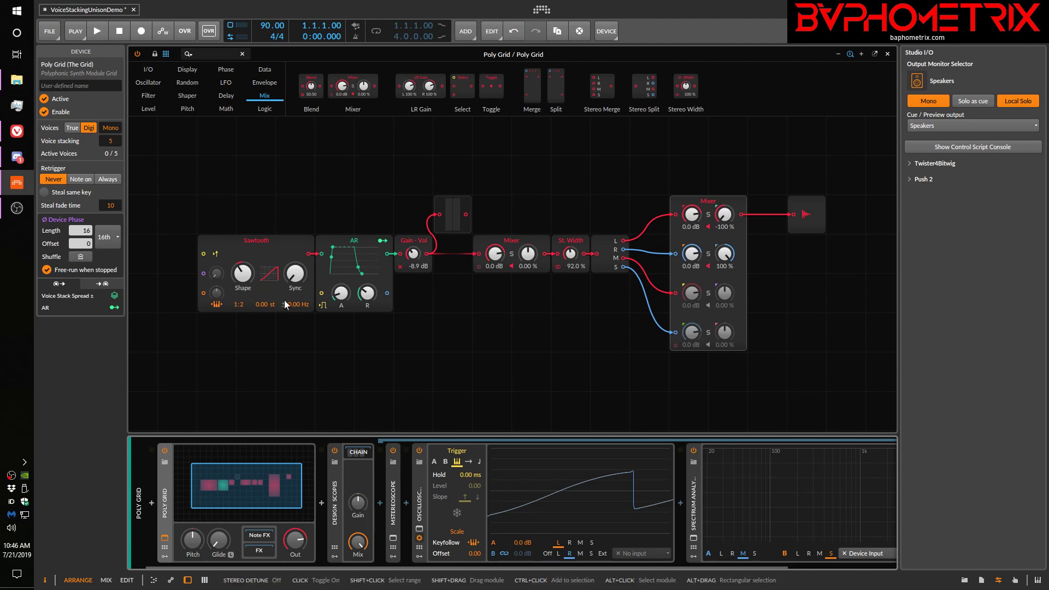
pyautogui.click(115, 295)
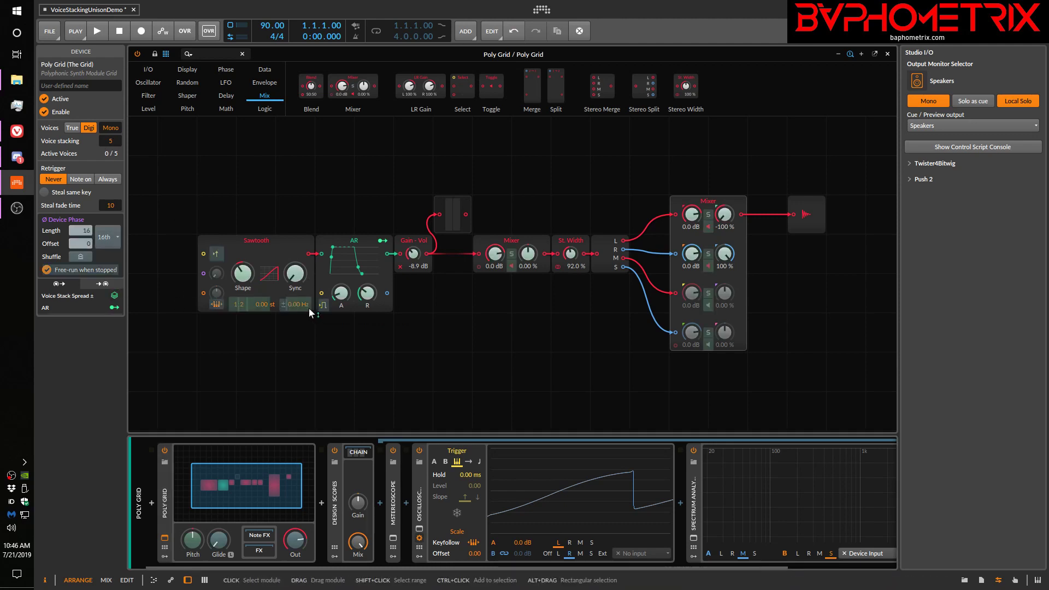
pyautogui.moveTo(300, 306); pyautogui.dragTo(301, 271)
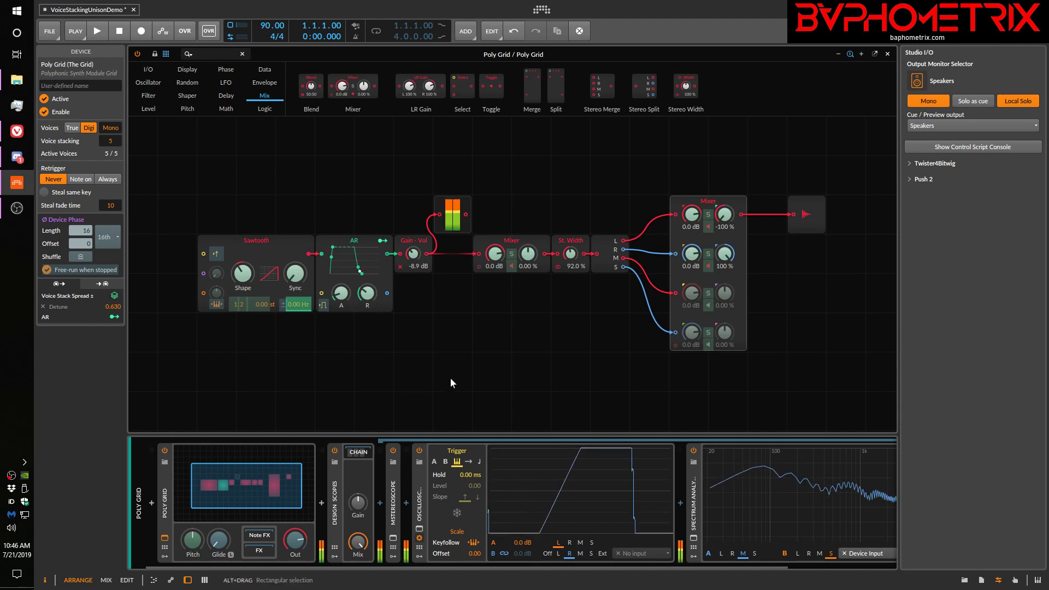
# Step: Remove the accidental Voice Stack Spread modulation from Gain - Vol and lower the module's level to -19.7 dB
pyautogui.moveTo(413, 253); pyautogui.dragTo(413, 264)
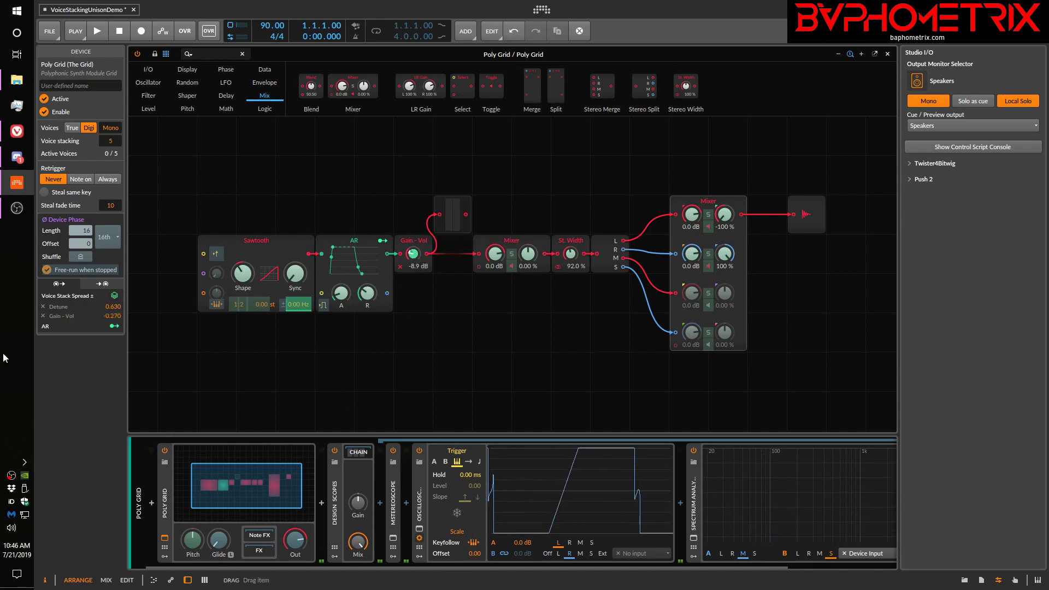
pyautogui.click(42, 316)
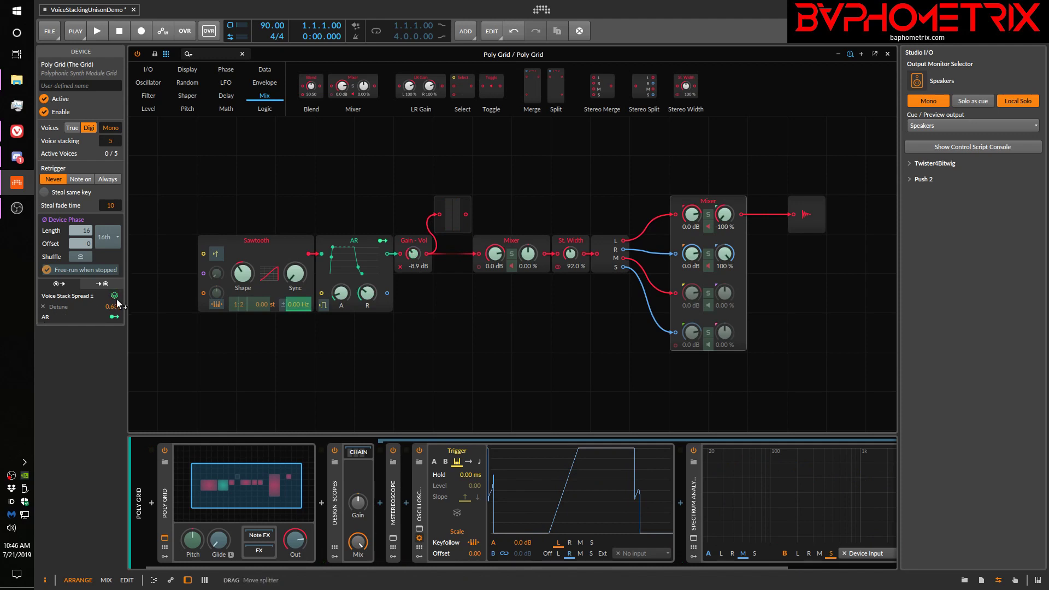
pyautogui.moveTo(413, 253); pyautogui.dragTo(413, 265)
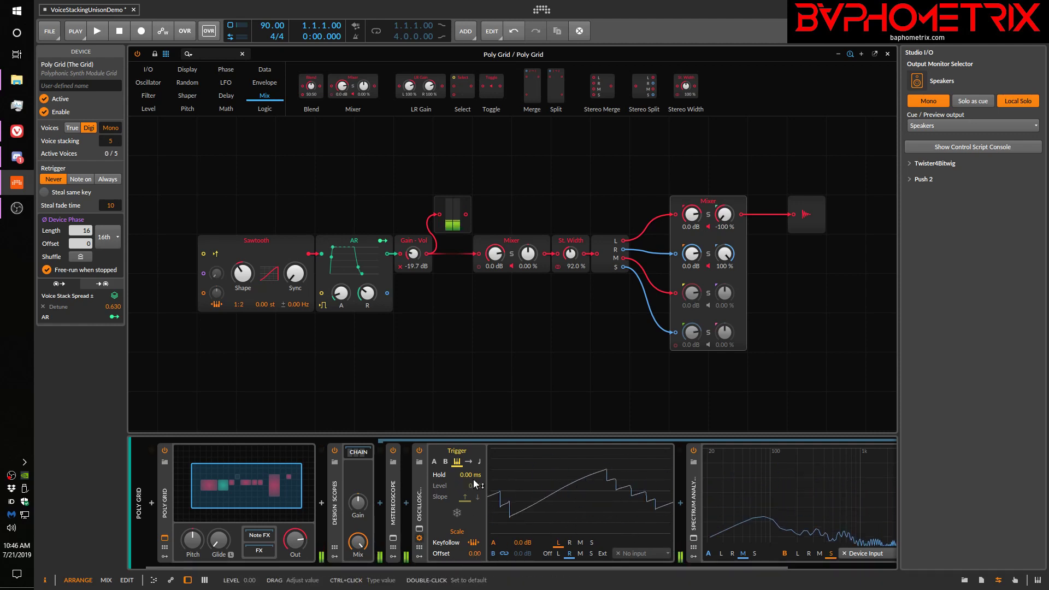
# Step: Try a 230 ms trigger hold on the Oscilloscope, restore it to 0.00 ms, and set the scale offset to 12.00
pyautogui.moveTo(463, 477)
pyautogui.mouseDown()
pyautogui.moveTo(464, 468)
pyautogui.moveTo(463, 476)
pyautogui.mouseUp()
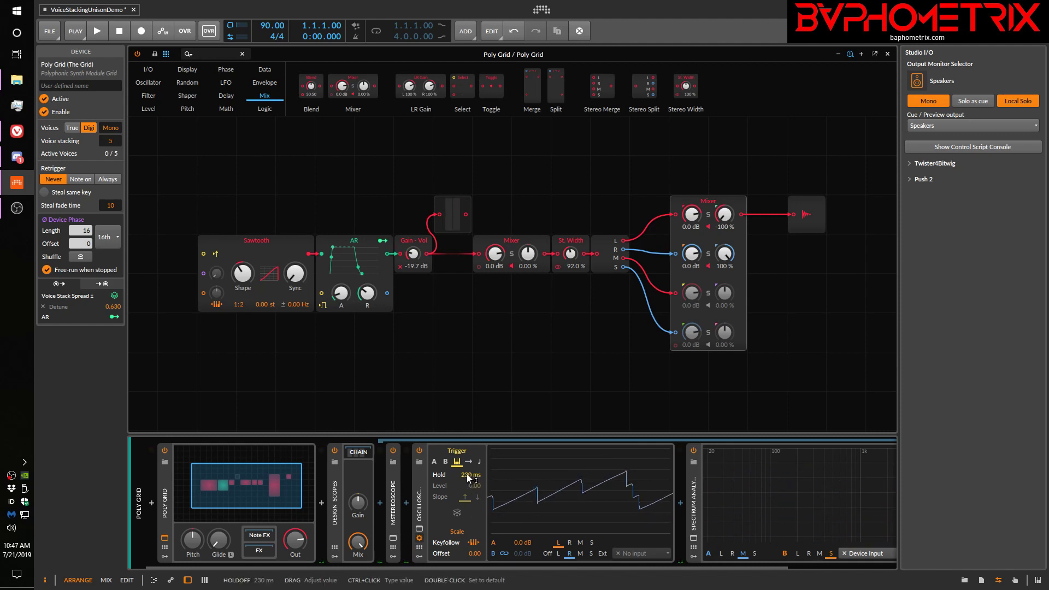
pyautogui.moveTo(467, 474); pyautogui.dragTo(467, 503)
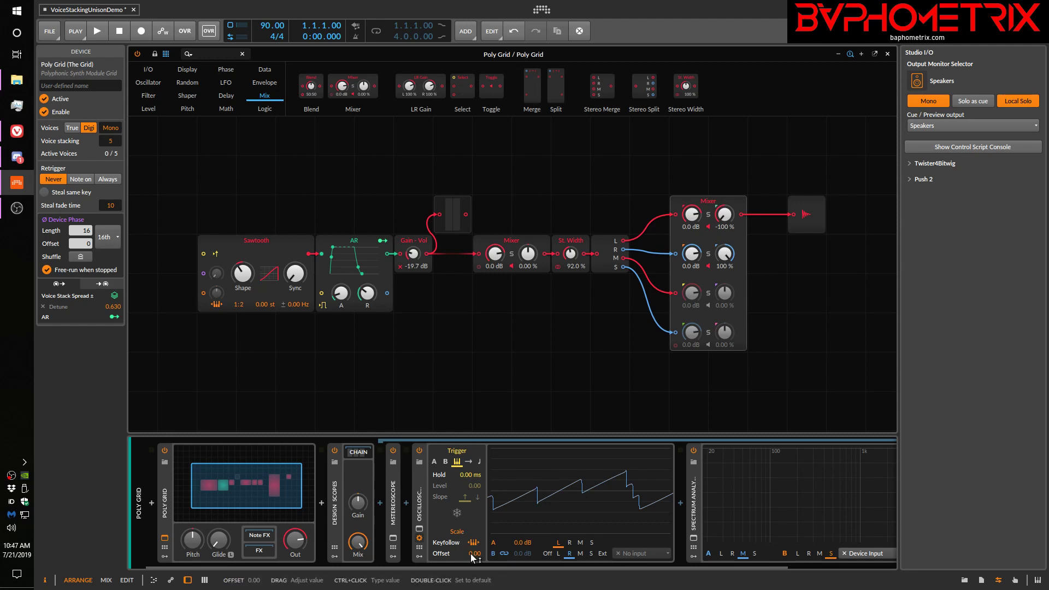
pyautogui.moveTo(474, 554); pyautogui.dragTo(474, 528)
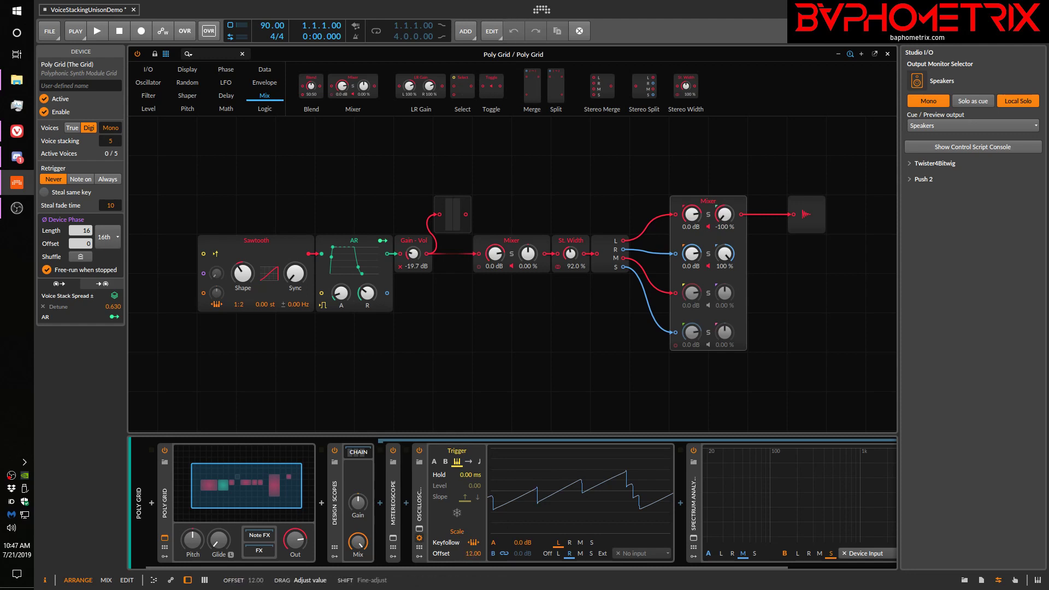
pyautogui.moveTo(474, 526); pyautogui.dragTo(474, 525)
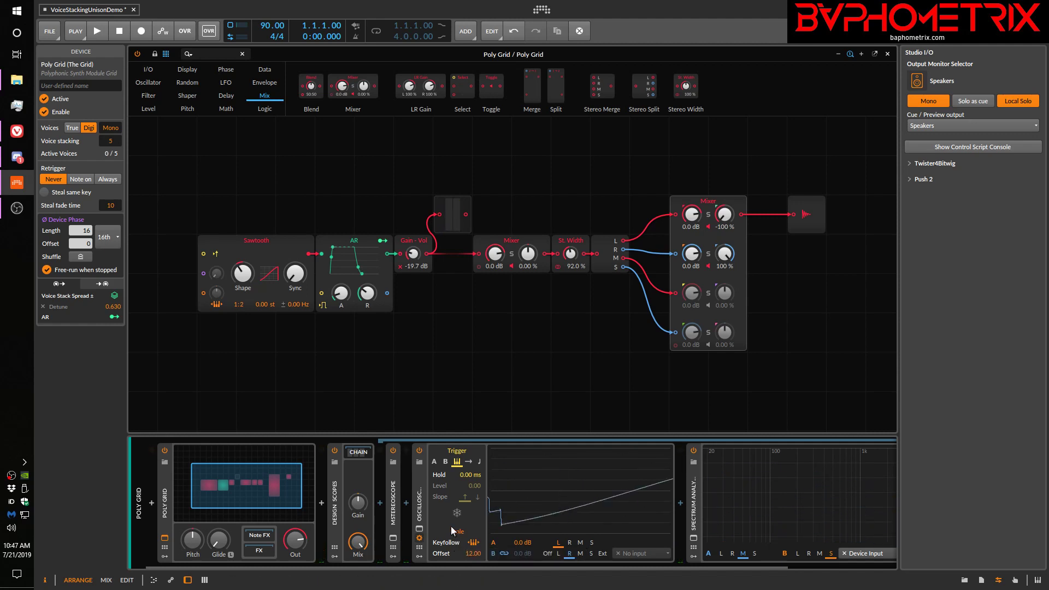
# Step: Switch the Oscilloscope's trigger to Free and back to note trigger, and set its scale offset to -18.00
pyautogui.click(468, 462)
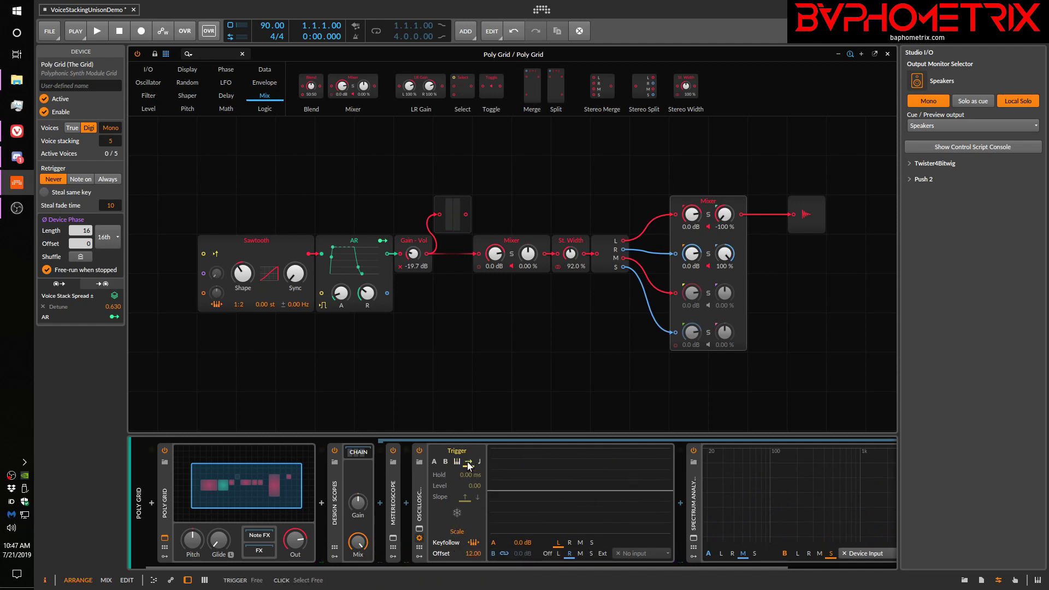
pyautogui.click(458, 462)
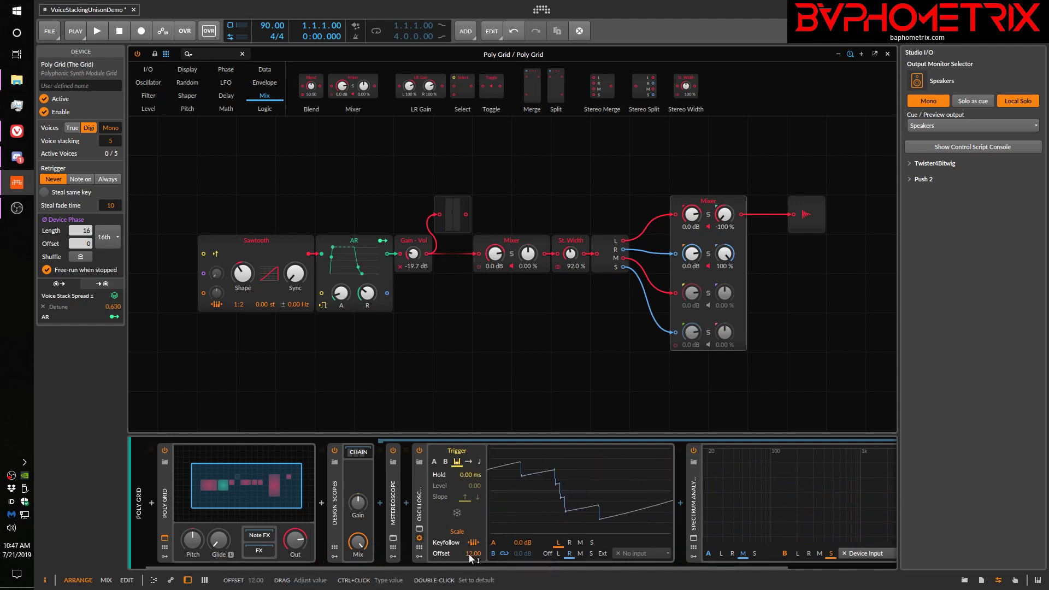
pyautogui.moveTo(470, 554); pyautogui.dragTo(470, 578)
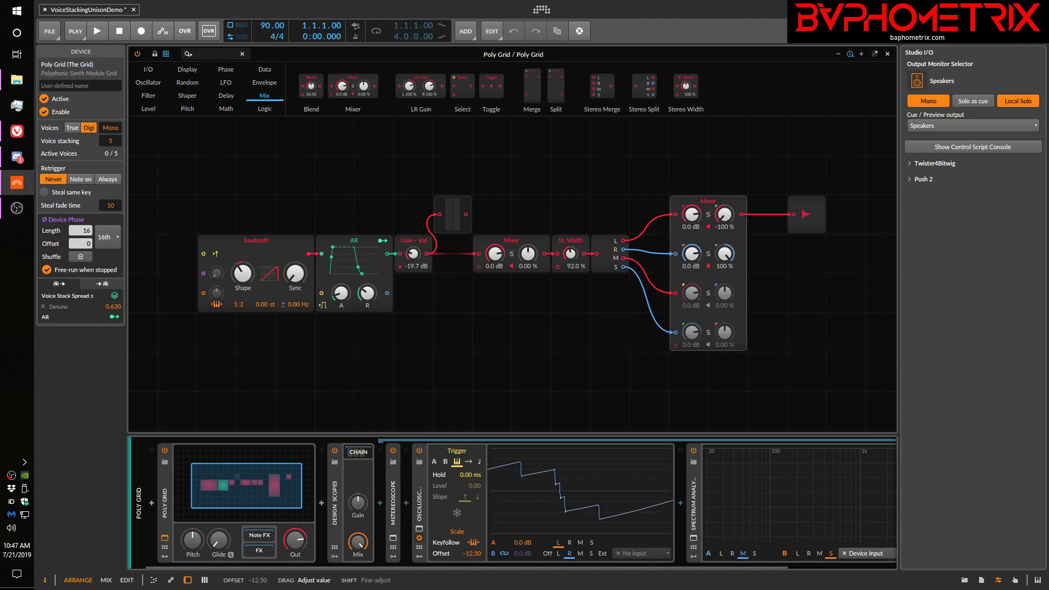
pyautogui.moveTo(470, 579)
pyautogui.mouseDown()
pyautogui.moveTo(470, 563)
pyautogui.moveTo(470, 578)
pyautogui.mouseUp()
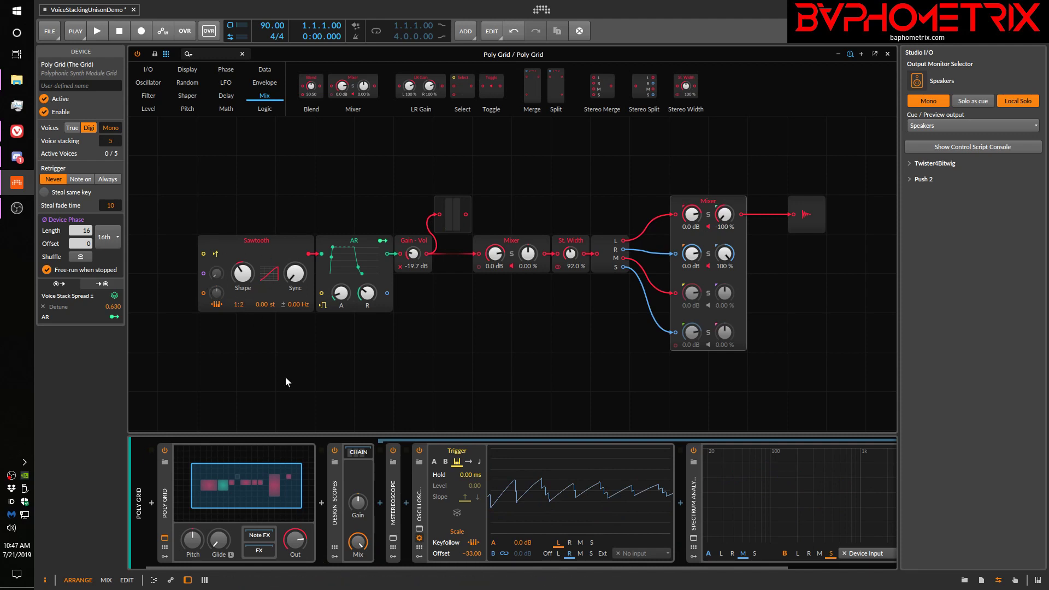
pyautogui.moveTo(470, 554); pyautogui.dragTo(470, 537)
pyautogui.hscroll(3, 629, 568)
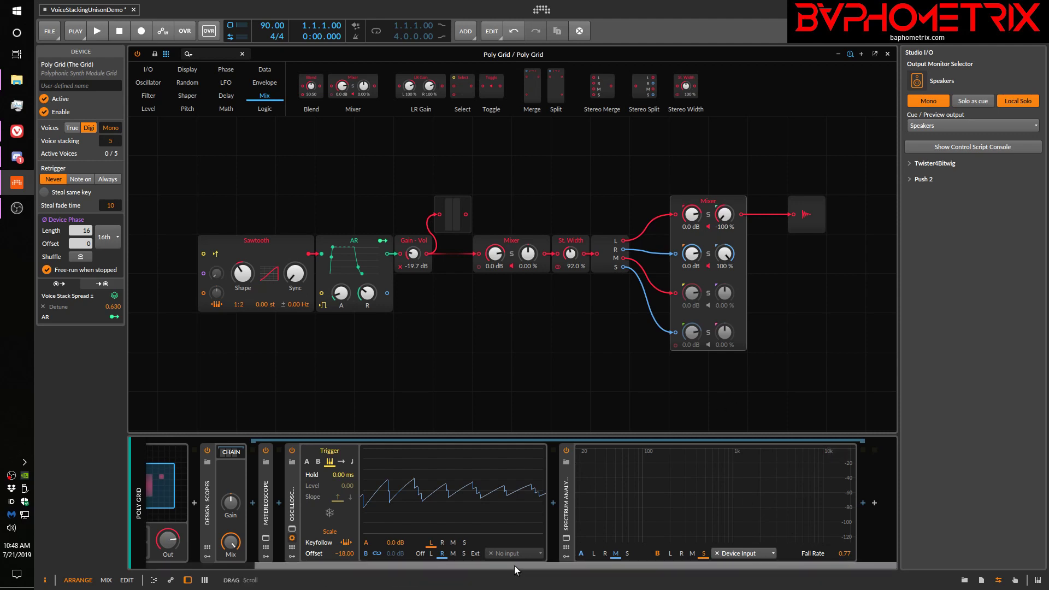
pyautogui.scroll(3, 514, 565)
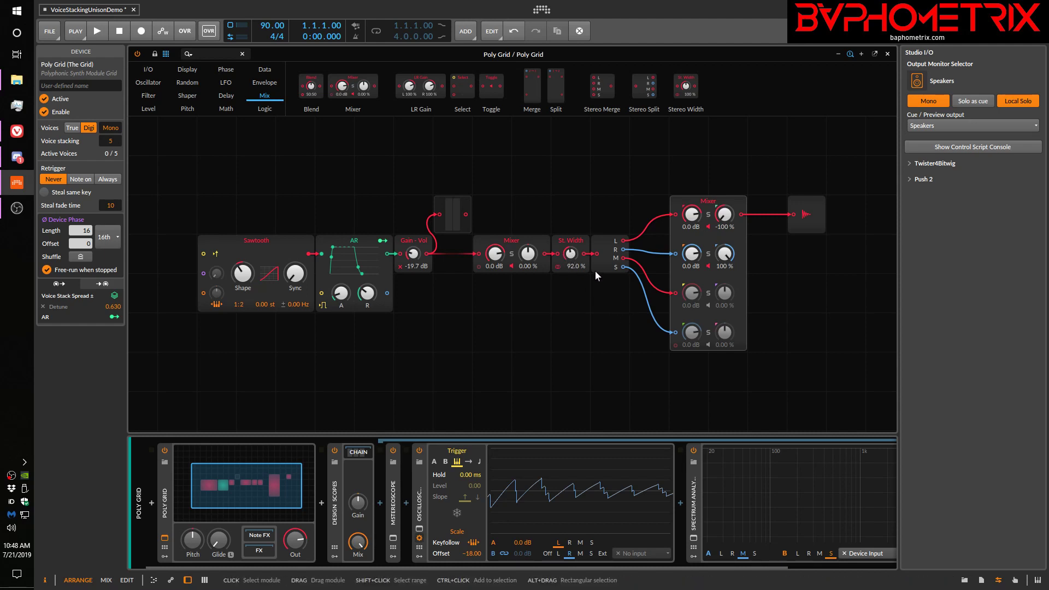
# Step: Delete the Stereo Width module and the two-channel Mixer between Gain - Vol and the Stereo Split
pyautogui.click(567, 242)
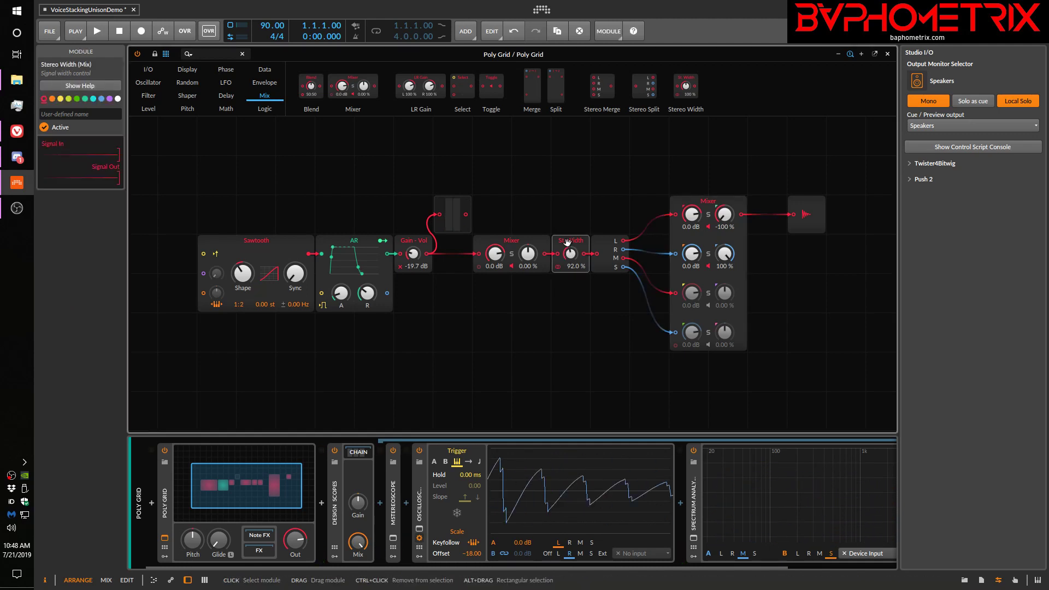
pyautogui.press('Delete')
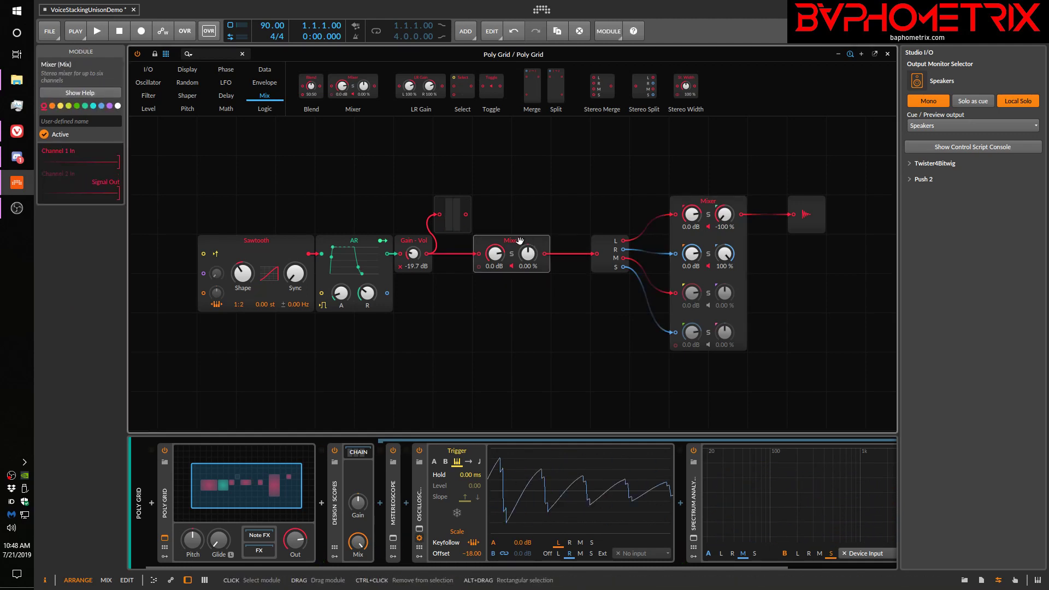
pyautogui.press('Delete')
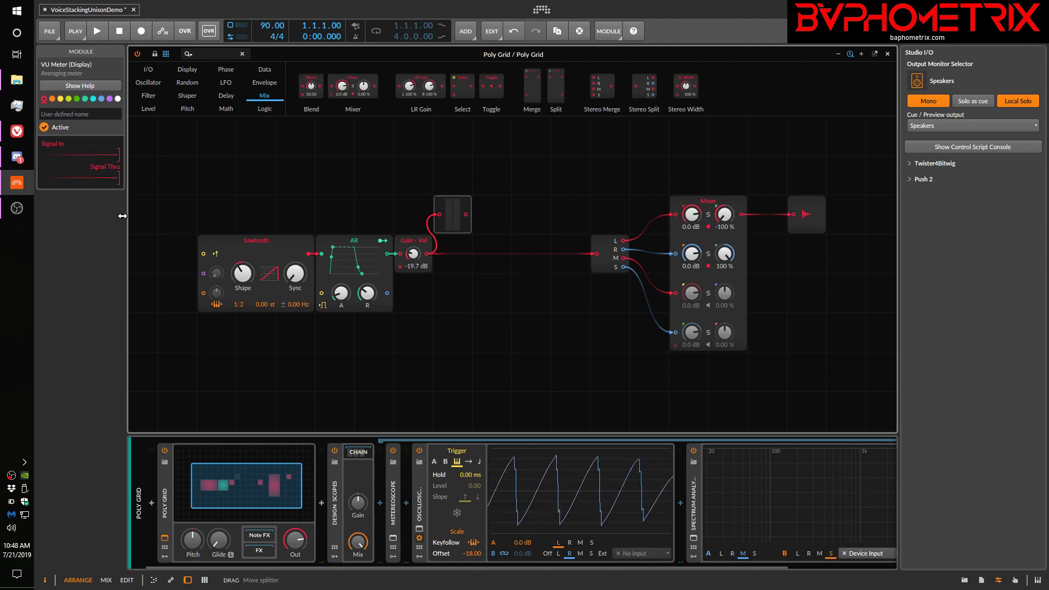
pyautogui.click(163, 502)
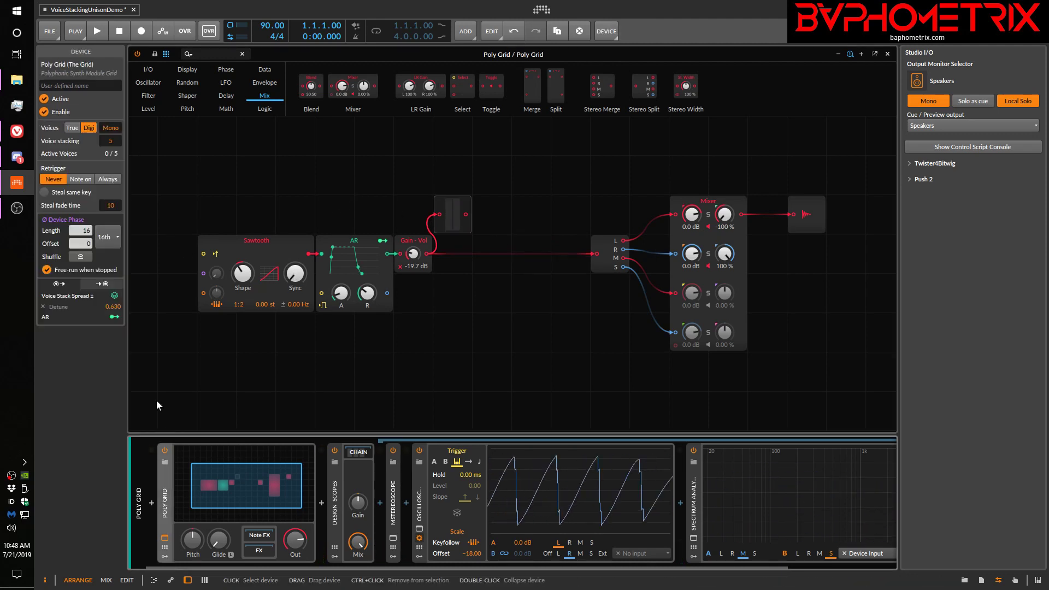
pyautogui.click(114, 295)
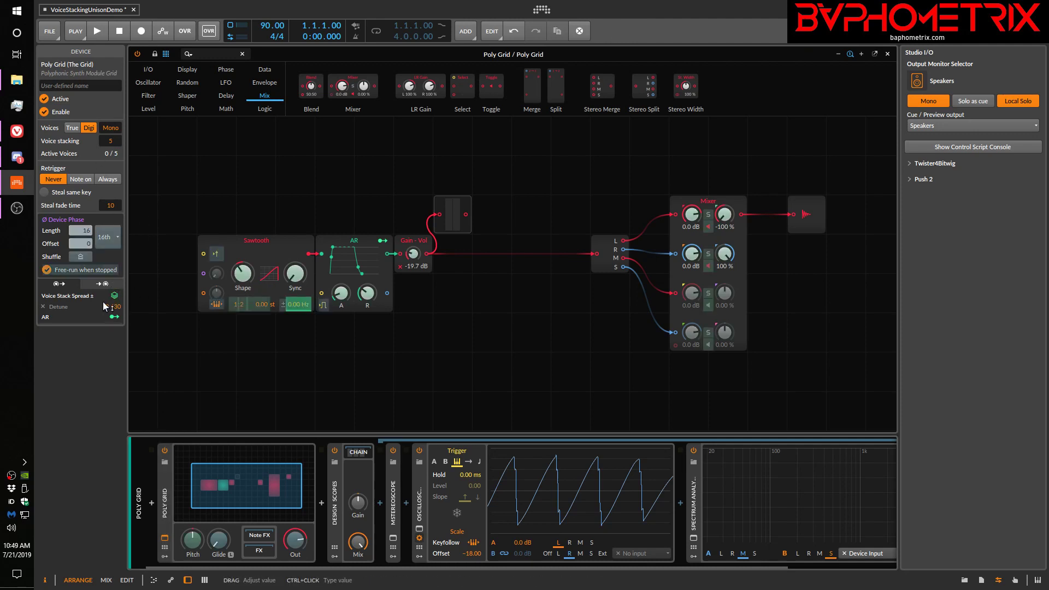
pyautogui.click(114, 295)
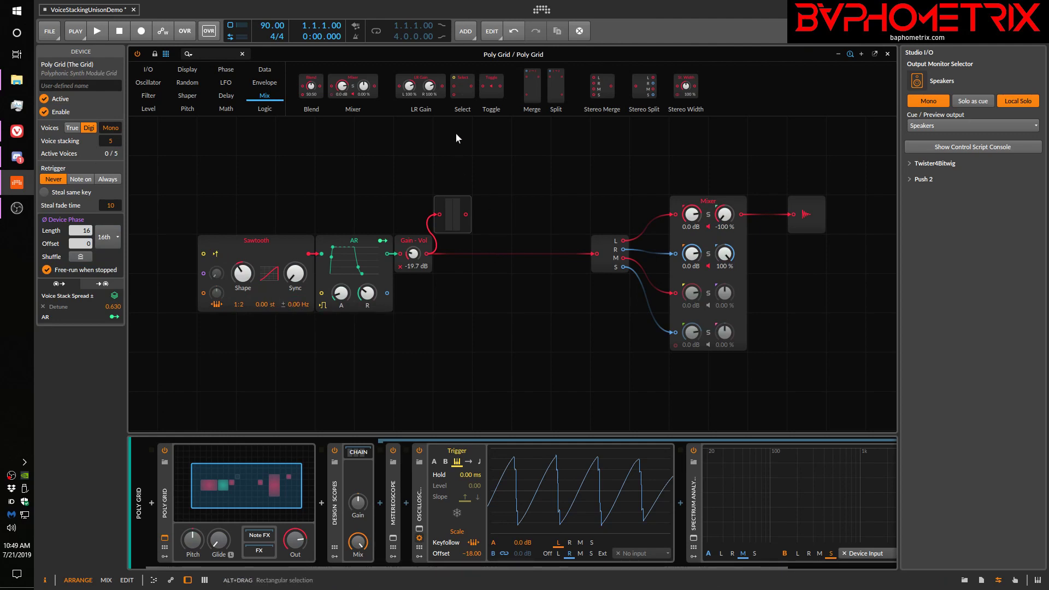
# Step: Insert a one-channel Mixer between Gain - Vol and the Stereo Split, and modulate its pan by 1.000 with Voice Stack Spread
pyautogui.click(468, 225)
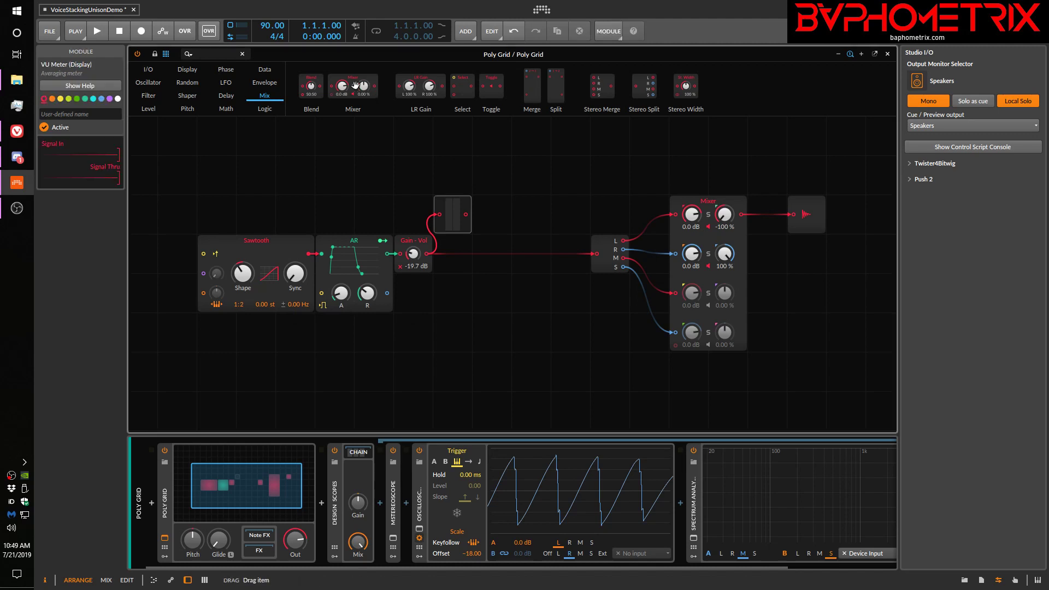
pyautogui.moveTo(476, 230); pyautogui.dragTo(528, 247)
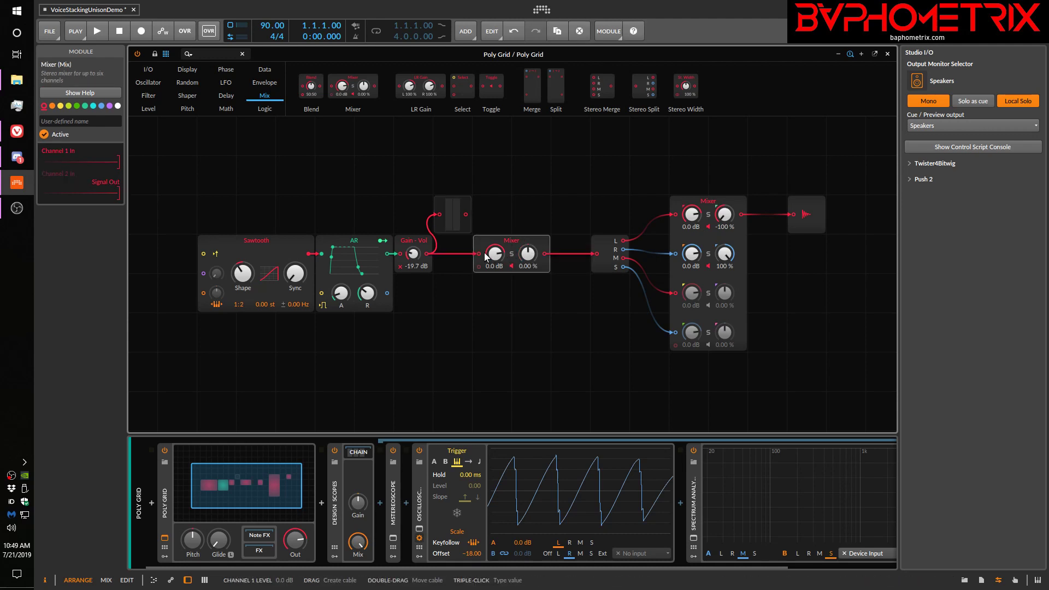
pyautogui.click(167, 500)
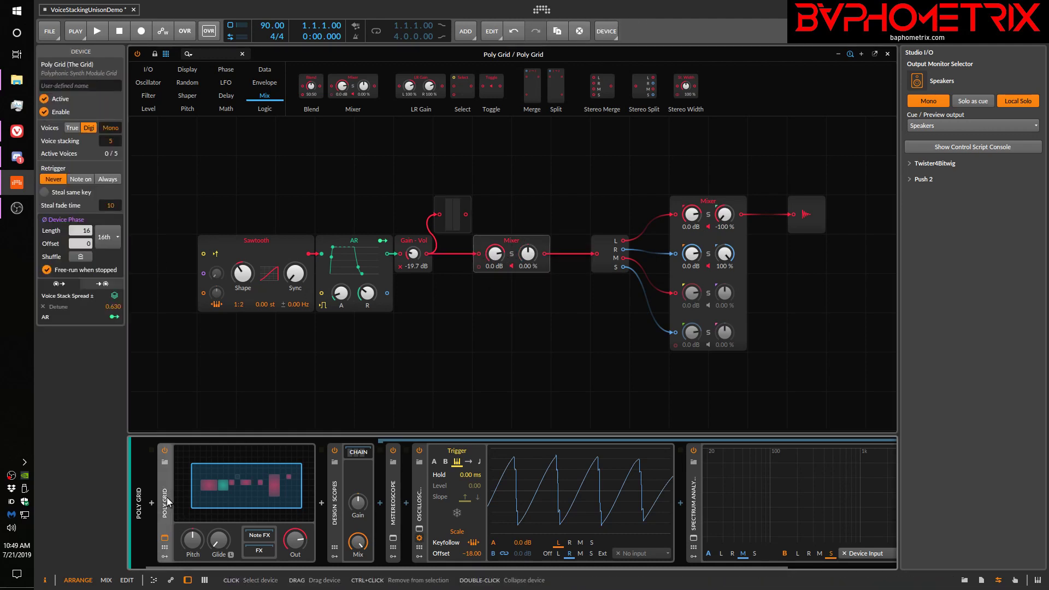
pyautogui.click(114, 296)
pyautogui.moveTo(528, 258); pyautogui.dragTo(527, 231)
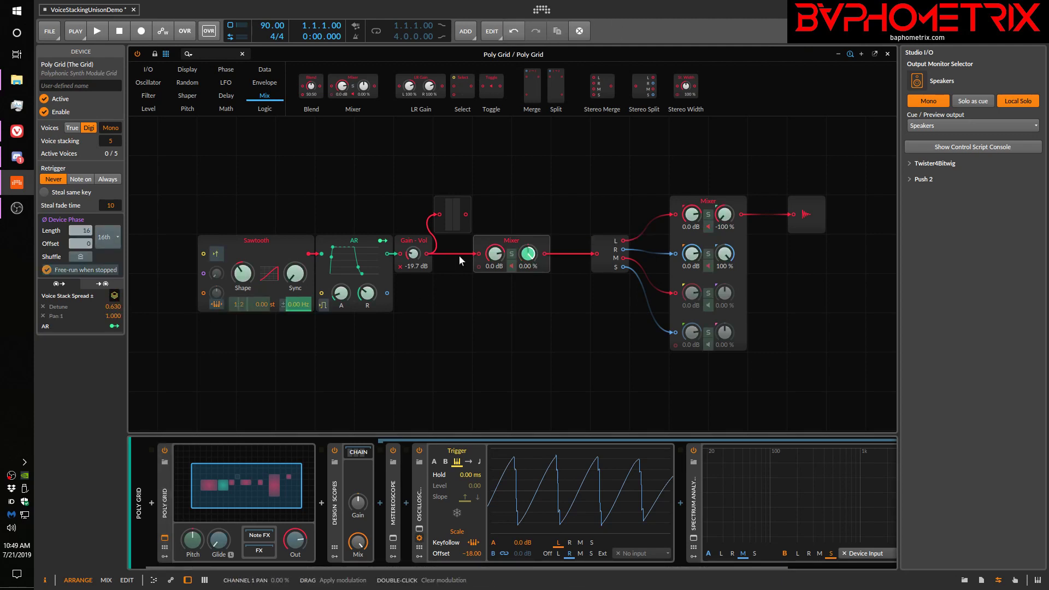
pyautogui.click(114, 296)
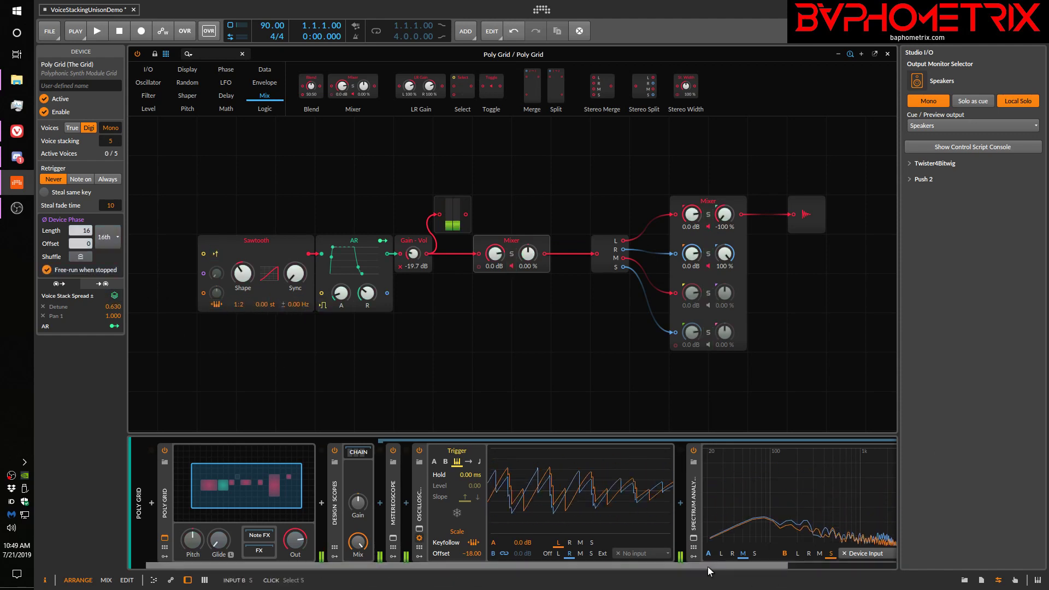
# Step: Move the one-channel Mixer directly beside Gain - Vol and insert a second Stereo Split right after it
pyautogui.moveTo(703, 565); pyautogui.dragTo(820, 563)
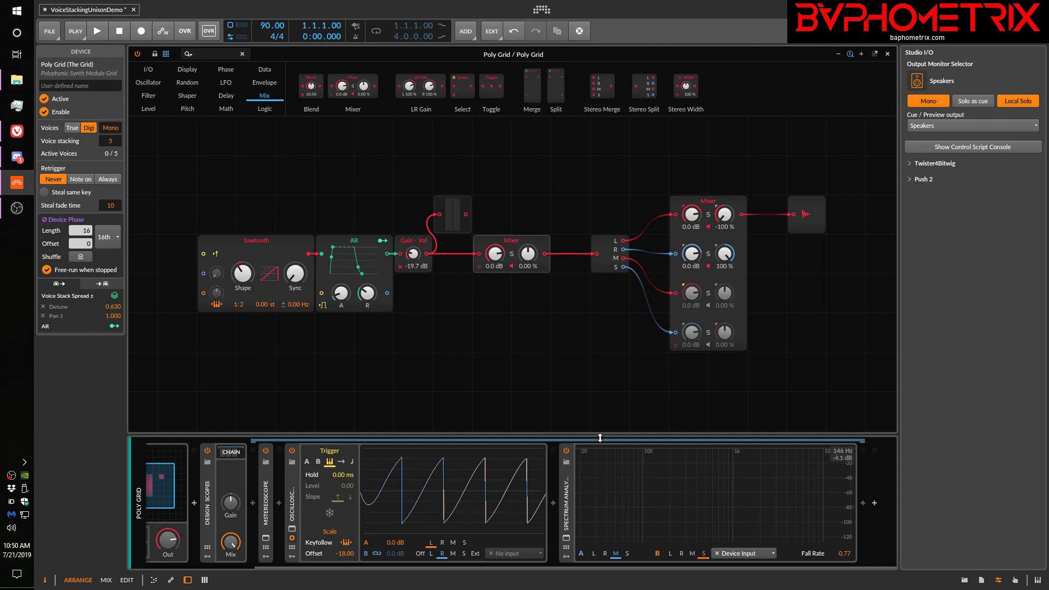
pyautogui.click(494, 242)
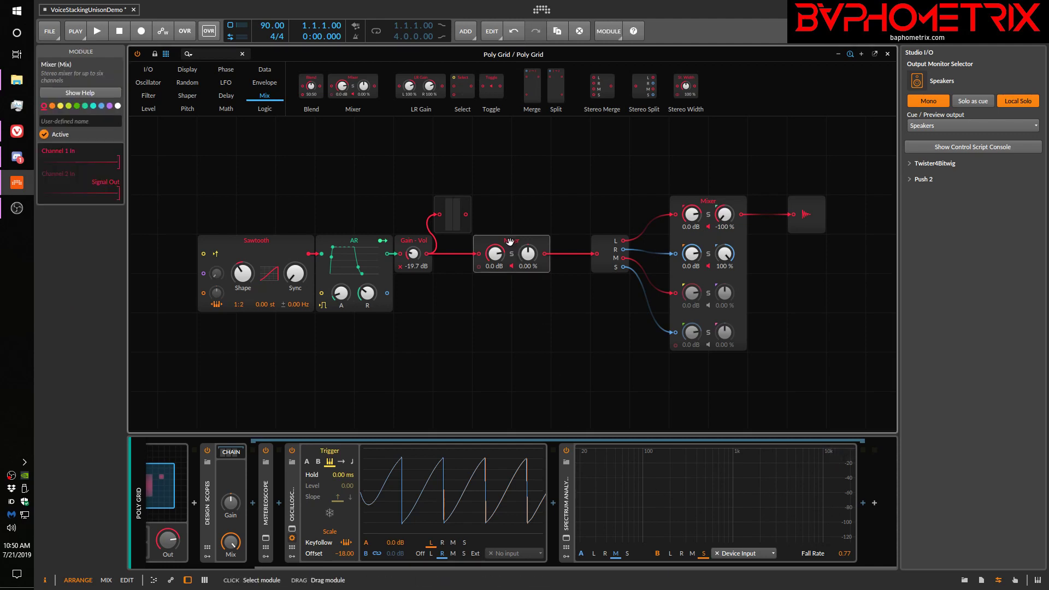
pyautogui.moveTo(484, 243); pyautogui.dragTo(445, 244)
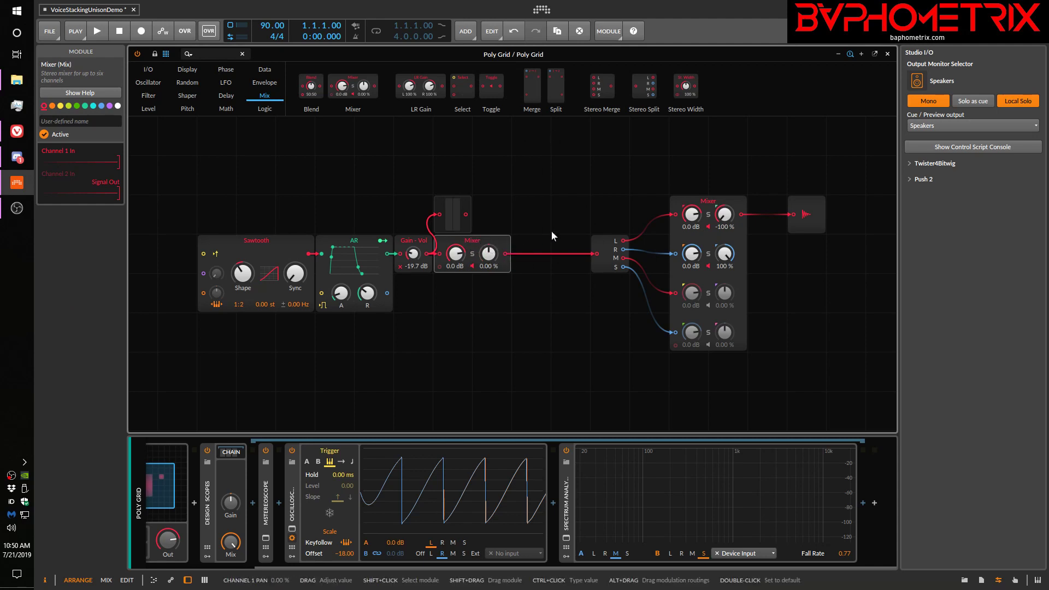
pyautogui.moveTo(638, 86); pyautogui.dragTo(511, 256)
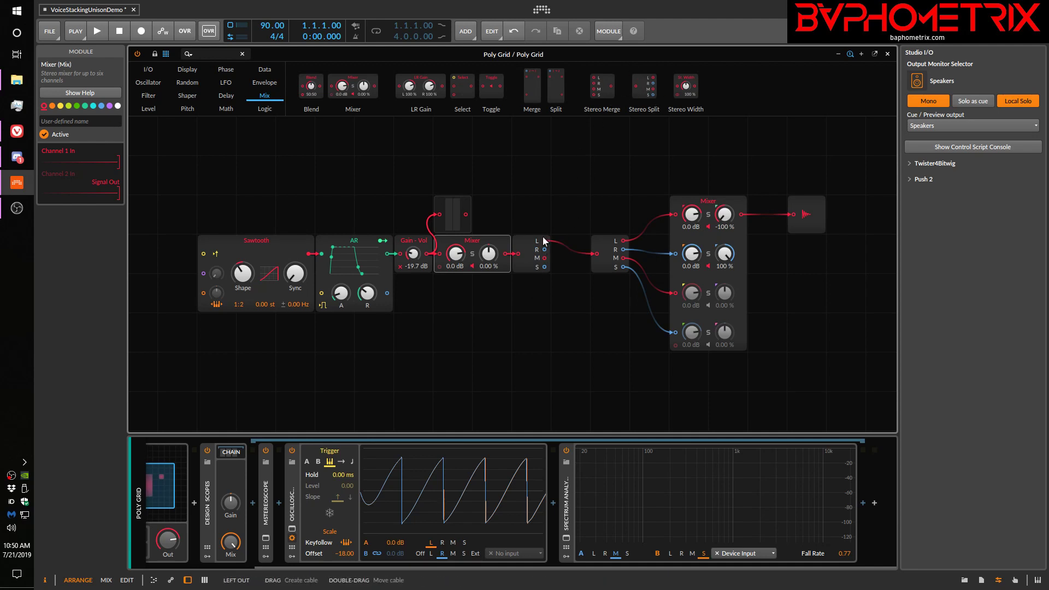
# Step: Disconnect the signal feeding the original Stereo Split and place a Stereo Merge between the two splits
pyautogui.doubleClick(594, 254)
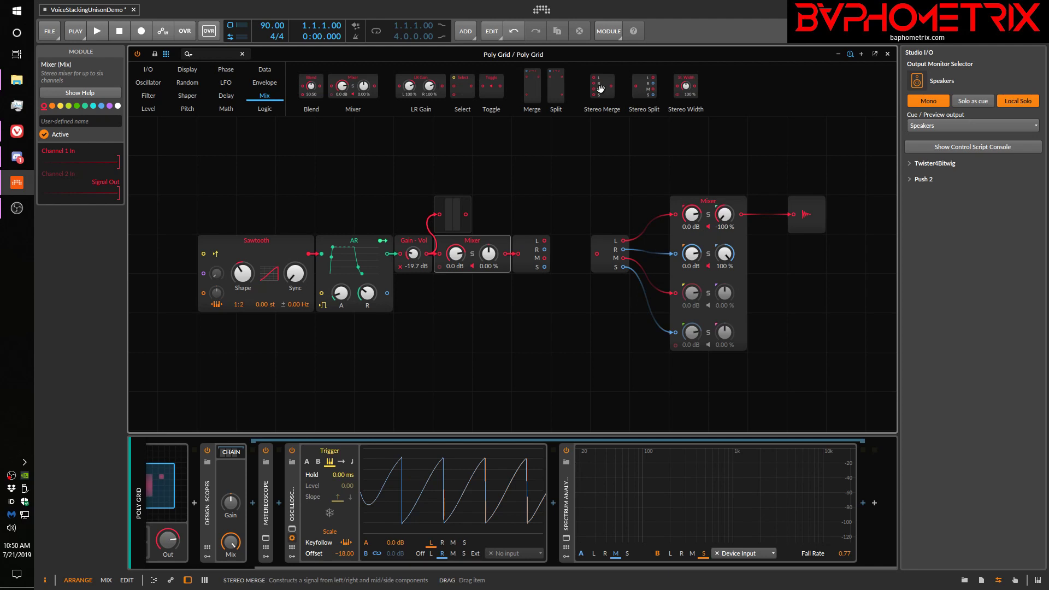
pyautogui.moveTo(601, 88); pyautogui.dragTo(560, 258)
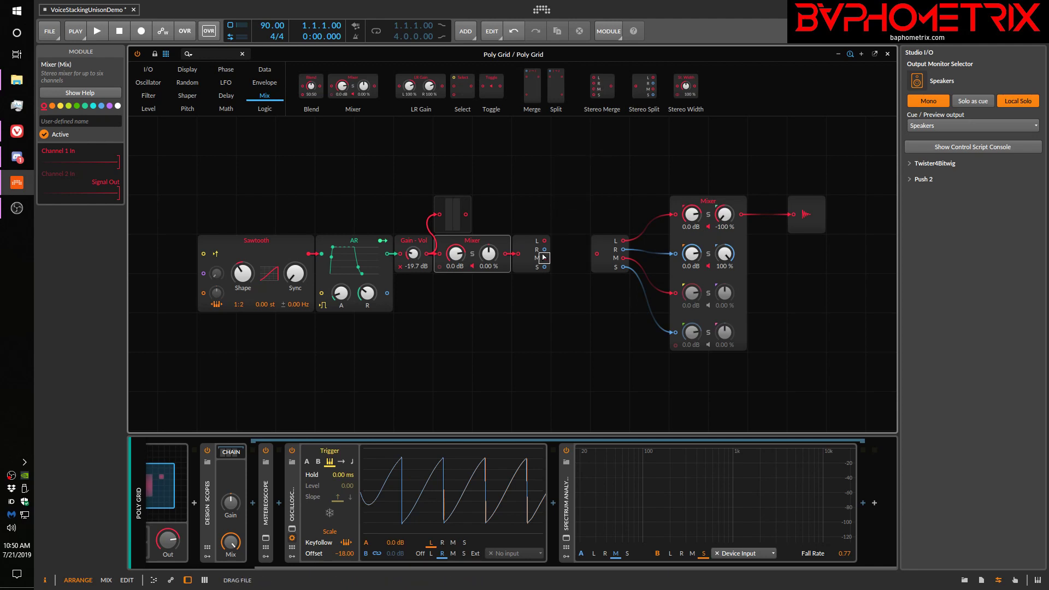
pyautogui.click(573, 256)
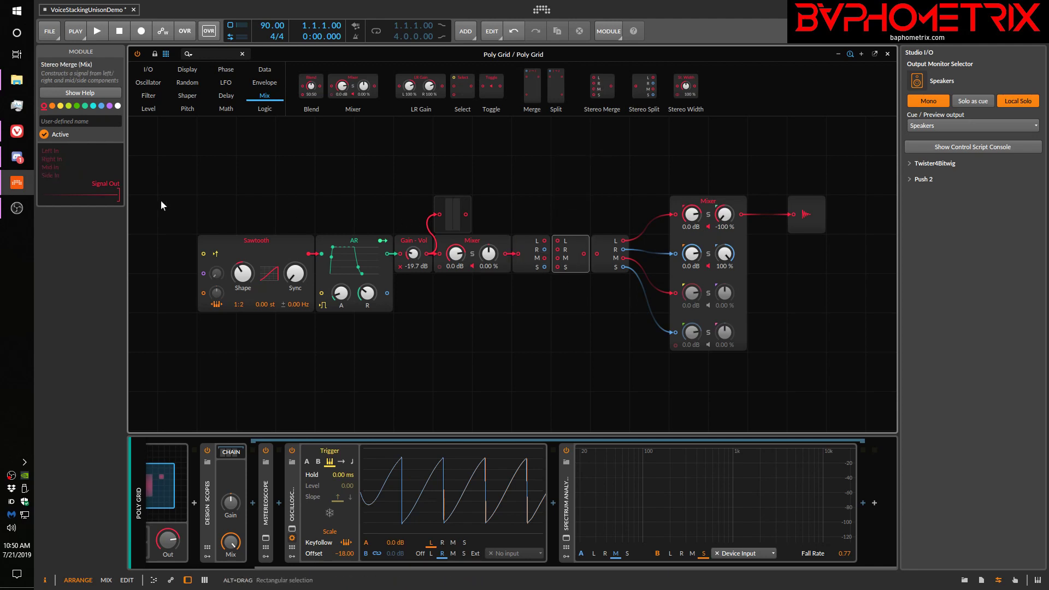
# Step: Shift all modules from Sawtooth to Stereo Merge one grid space left and connect the merge's output to the original Stereo Split
pyautogui.moveTo(185, 195); pyautogui.dragTo(581, 344)
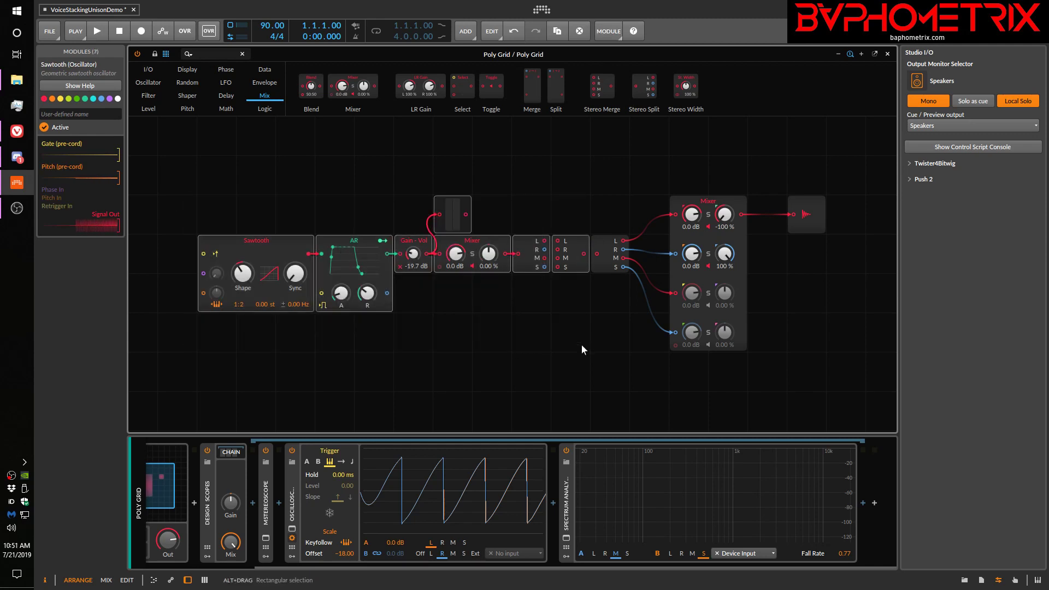
pyautogui.moveTo(572, 252); pyautogui.dragTo(533, 252)
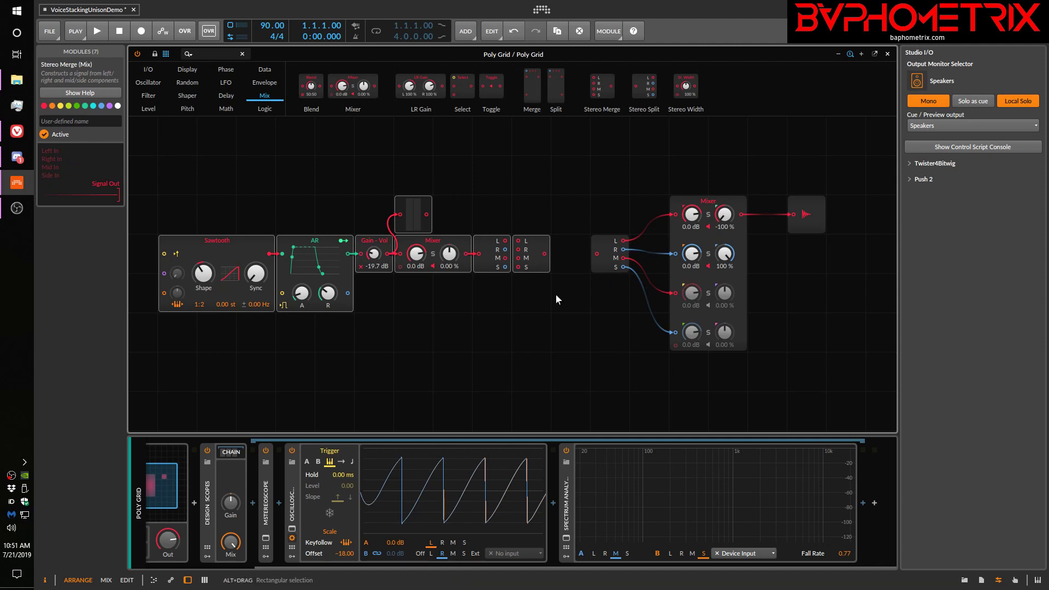
pyautogui.moveTo(537, 246); pyautogui.dragTo(597, 254)
pyautogui.click(533, 178)
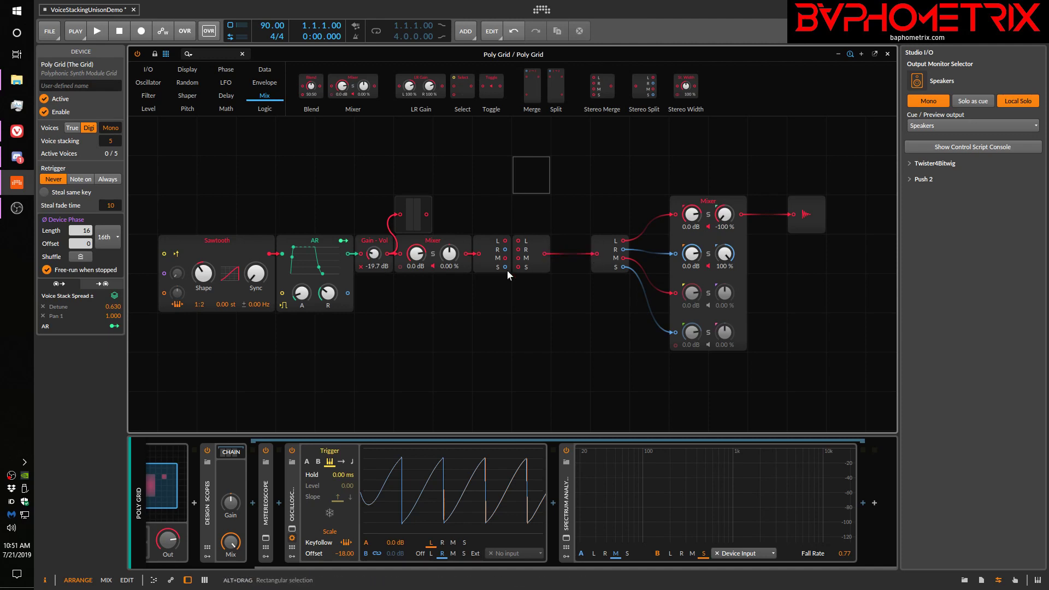
# Step: Wire the new Stereo Split's side and mid outputs to the matching Stereo Merge inputs, and move the merge right to leave a gap
pyautogui.moveTo(506, 258); pyautogui.dragTo(518, 268)
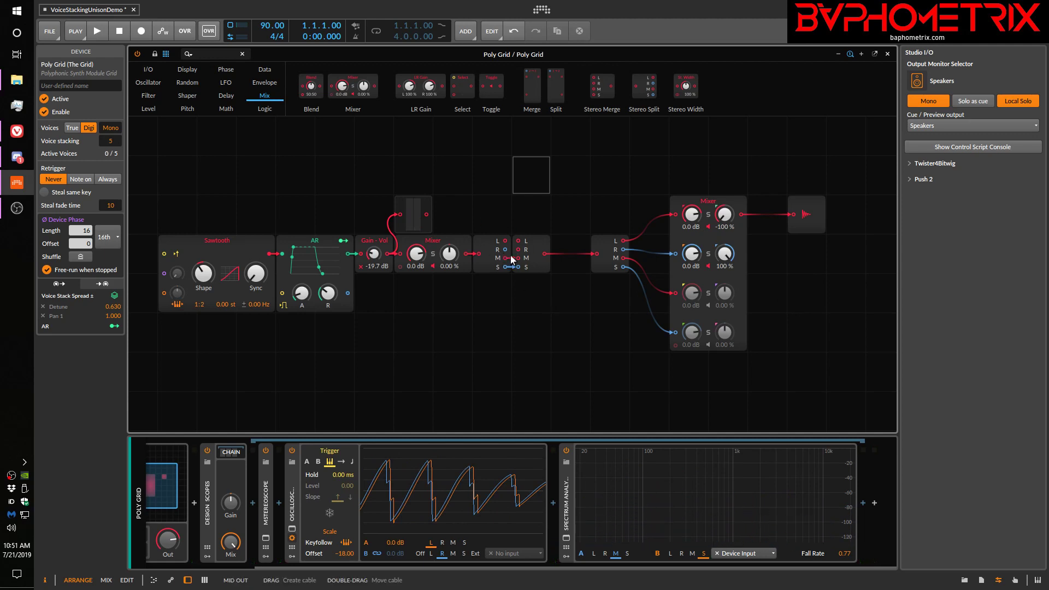
pyautogui.moveTo(511, 256); pyautogui.dragTo(518, 257)
pyautogui.click(536, 245)
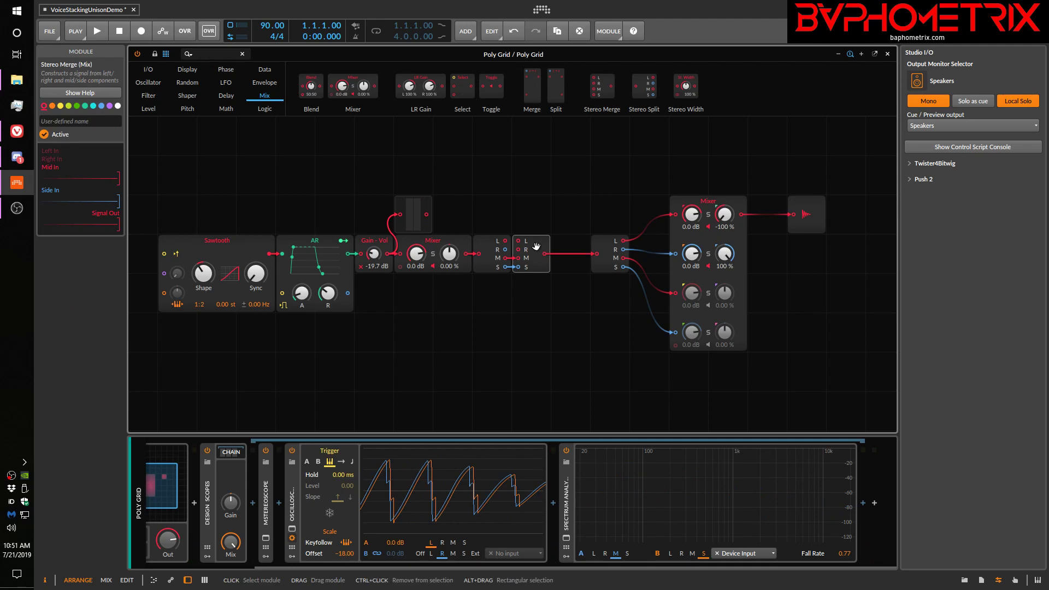
pyautogui.moveTo(537, 246); pyautogui.dragTo(576, 247)
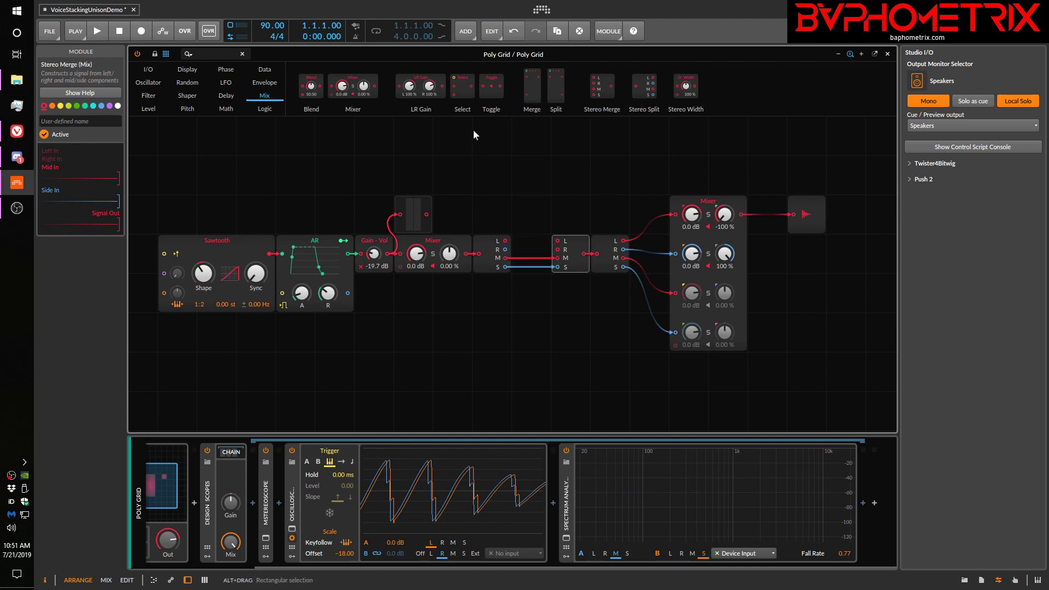
# Step: Insert a High-pass filter into the side signal between the Stereo Split and Stereo Merge, with its cutoff at 19.4 Hz
pyautogui.click(153, 96)
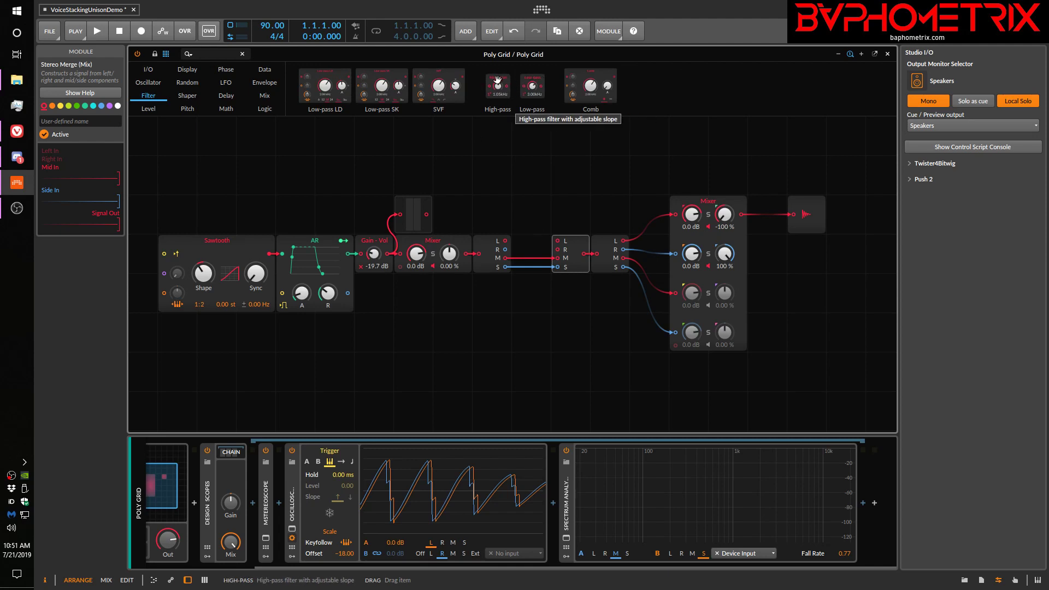
pyautogui.moveTo(501, 85); pyautogui.dragTo(532, 360)
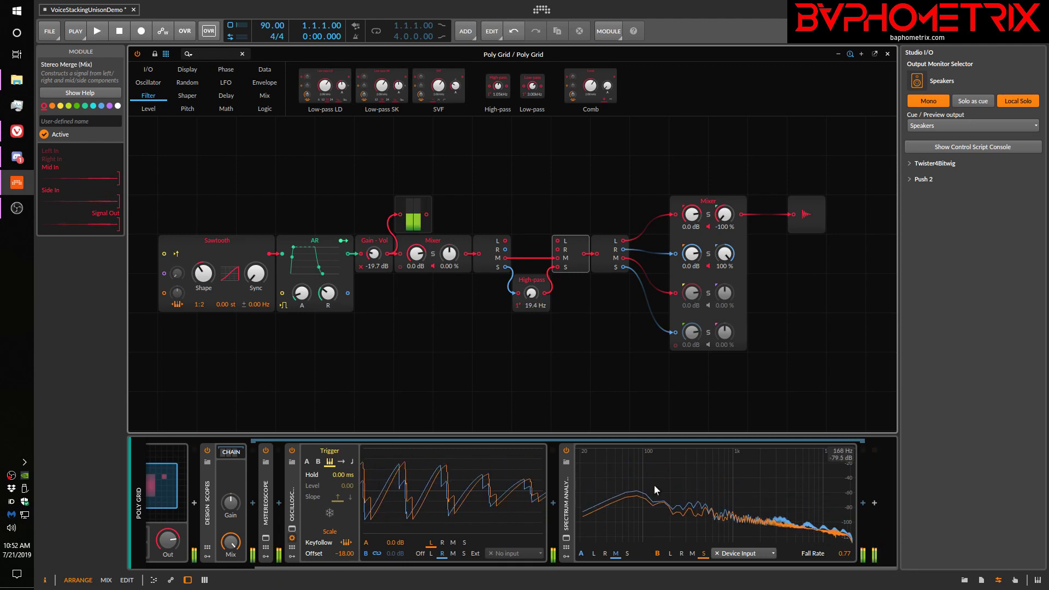
# Step: Sweep the side signal's High-pass cutoff up and down between 19.4 Hz and 15.4 kHz, stopping at 3.52 kHz
pyautogui.moveTo(539, 308); pyautogui.dragTo(539, 253)
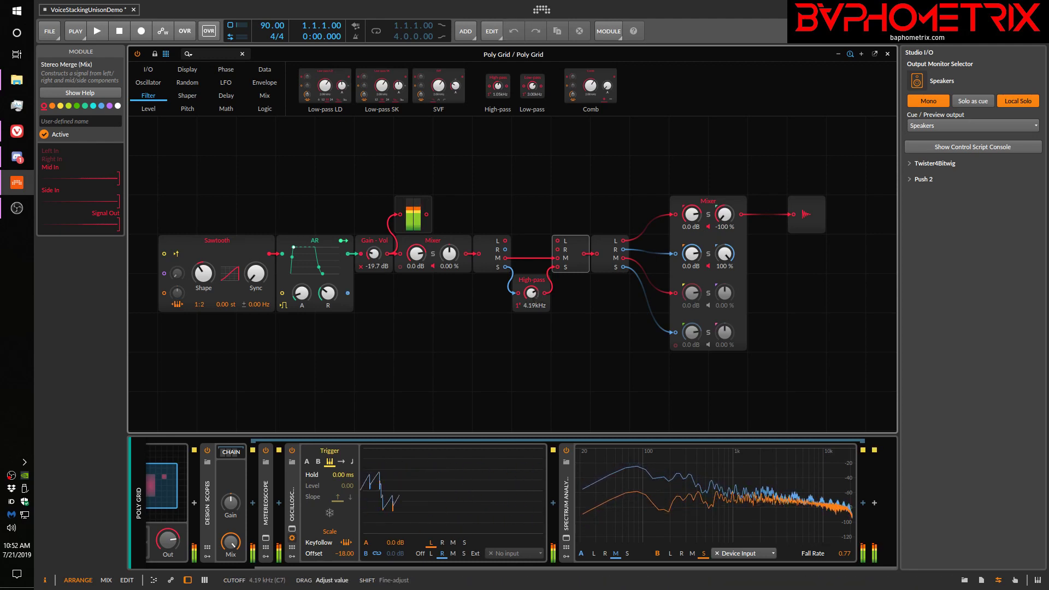
pyautogui.moveTo(533, 296); pyautogui.dragTo(533, 339)
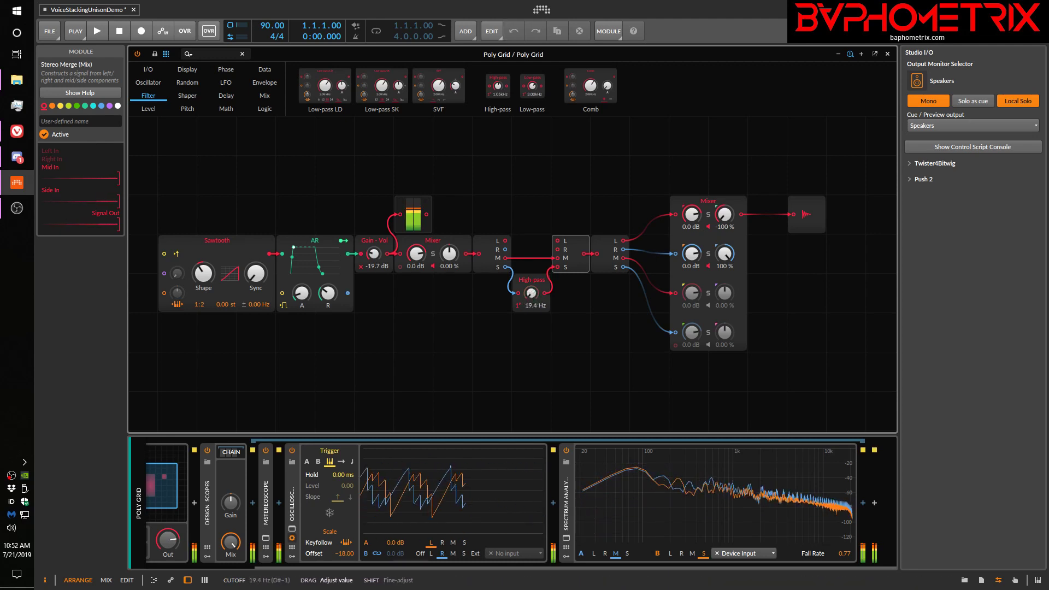
pyautogui.moveTo(531, 294); pyautogui.dragTo(532, 235)
pyautogui.moveTo(532, 294); pyautogui.dragTo(532, 298)
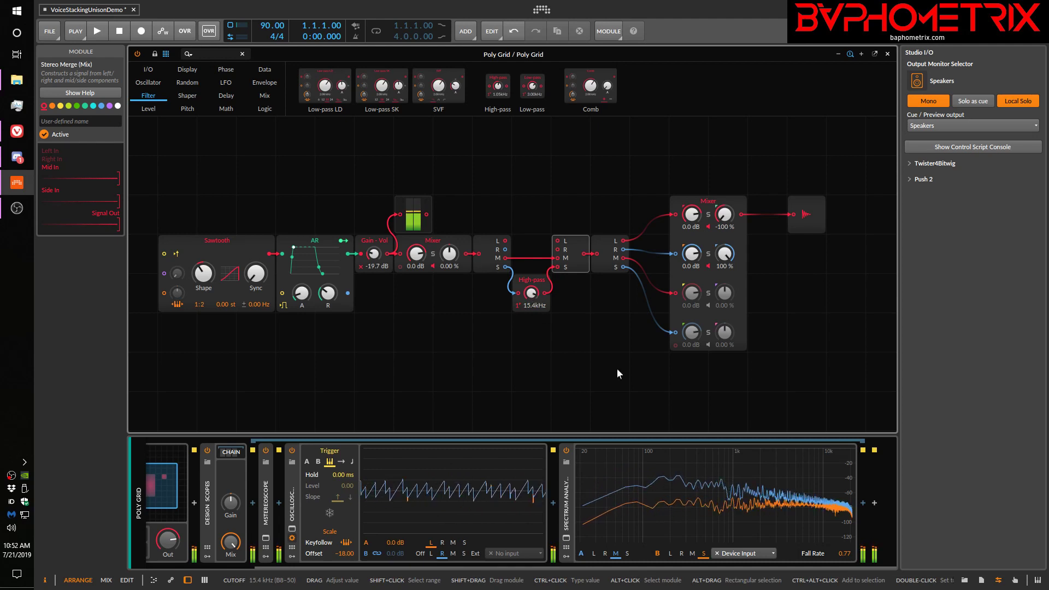
pyautogui.moveTo(532, 293); pyautogui.dragTo(531, 370)
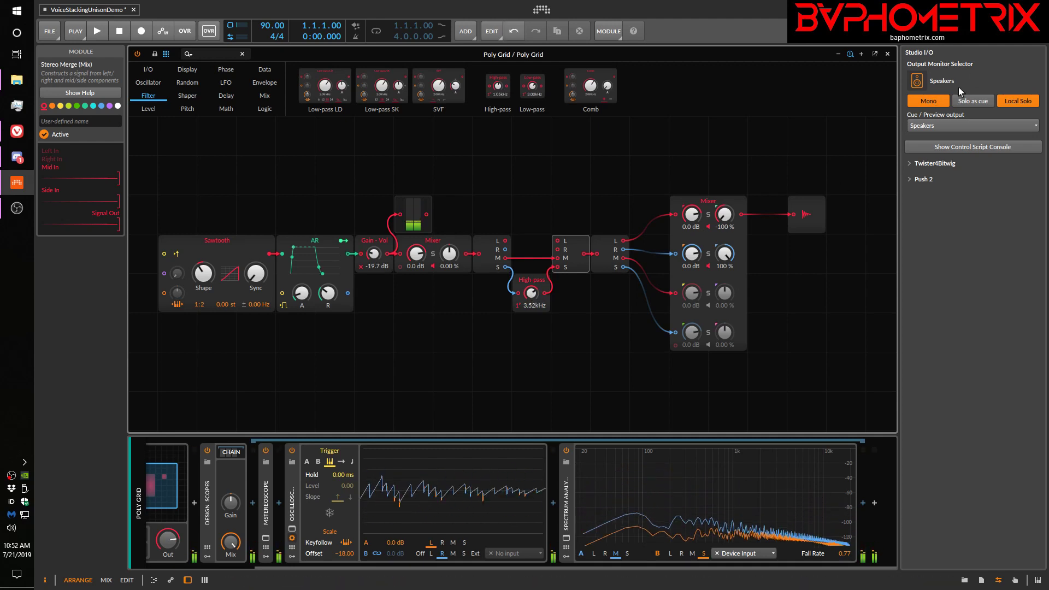
# Step: Turn off mono monitoring for the speakers, sweep the High-pass cutoff between 33.5 kHz and 20.0 Hz, and leave it at 6.09 kHz
pyautogui.click(932, 102)
pyautogui.moveTo(538, 294); pyautogui.dragTo(538, 262)
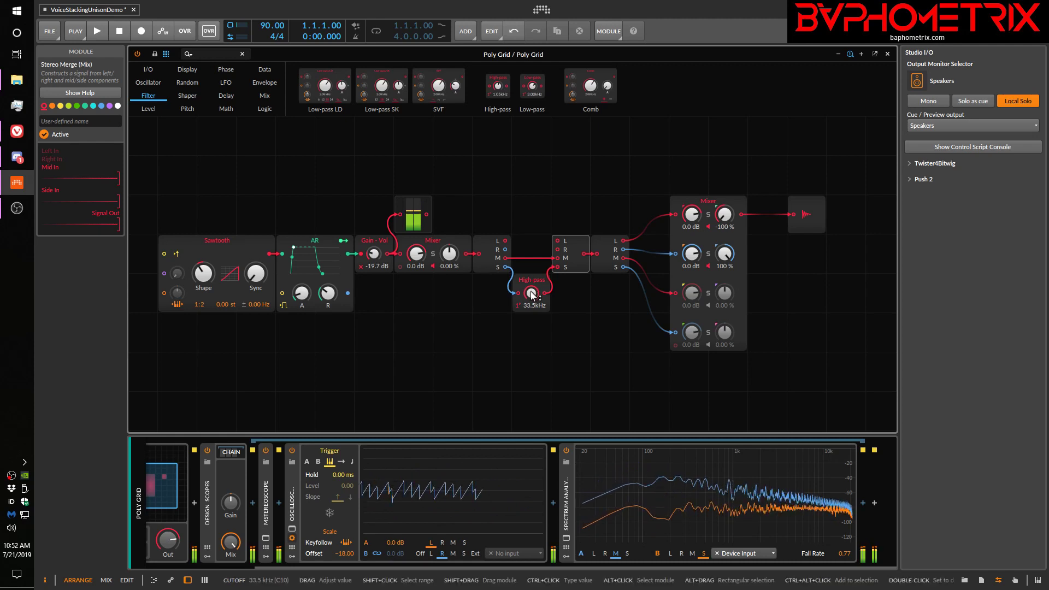
pyautogui.moveTo(531, 293); pyautogui.dragTo(531, 355)
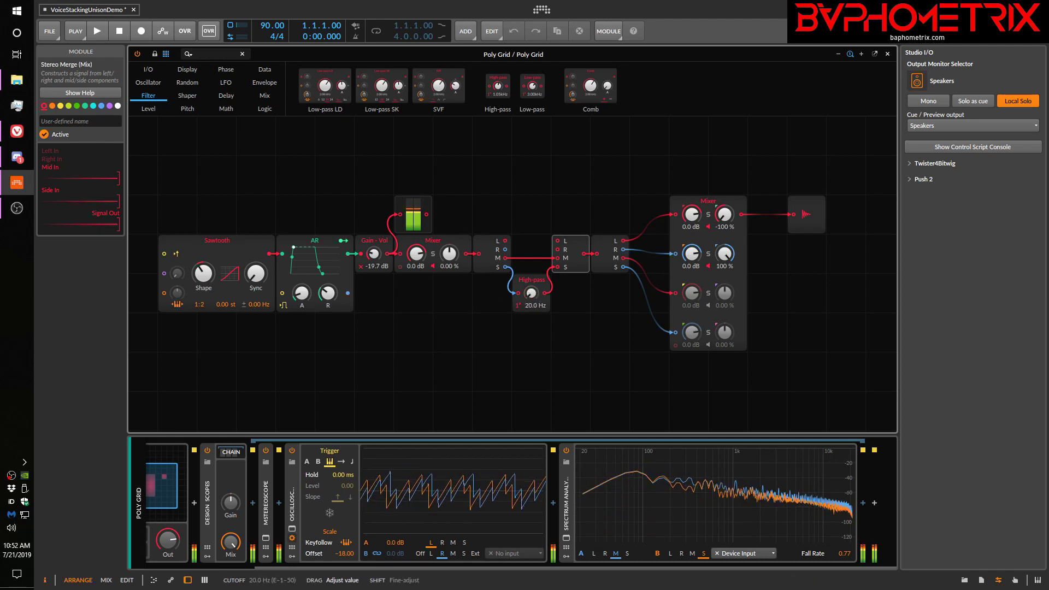
pyautogui.moveTo(531, 293); pyautogui.dragTo(531, 243)
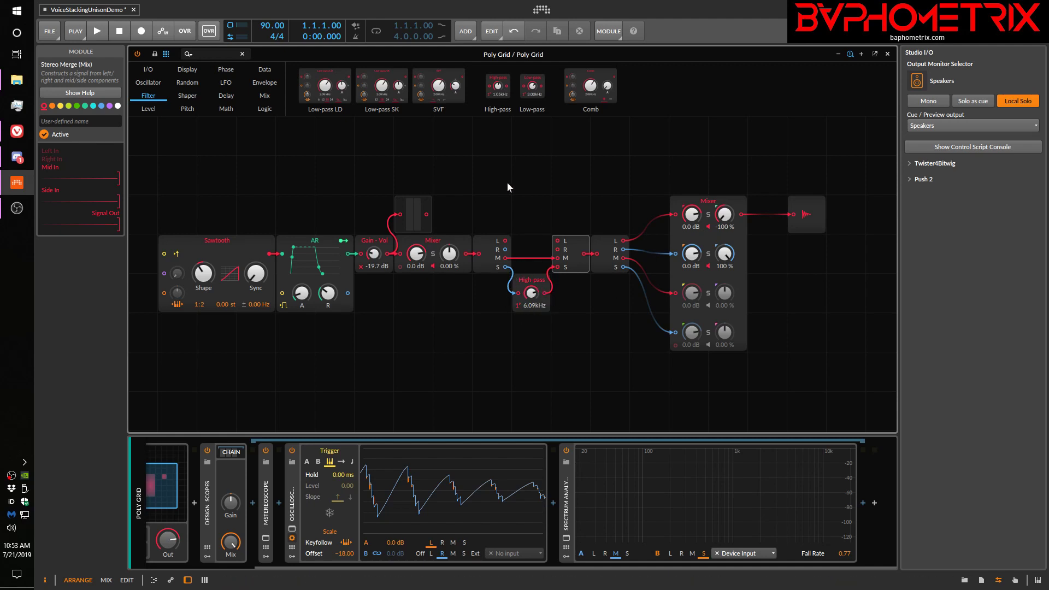
# Step: Display the Mix category of Grid modules
pyautogui.click(265, 97)
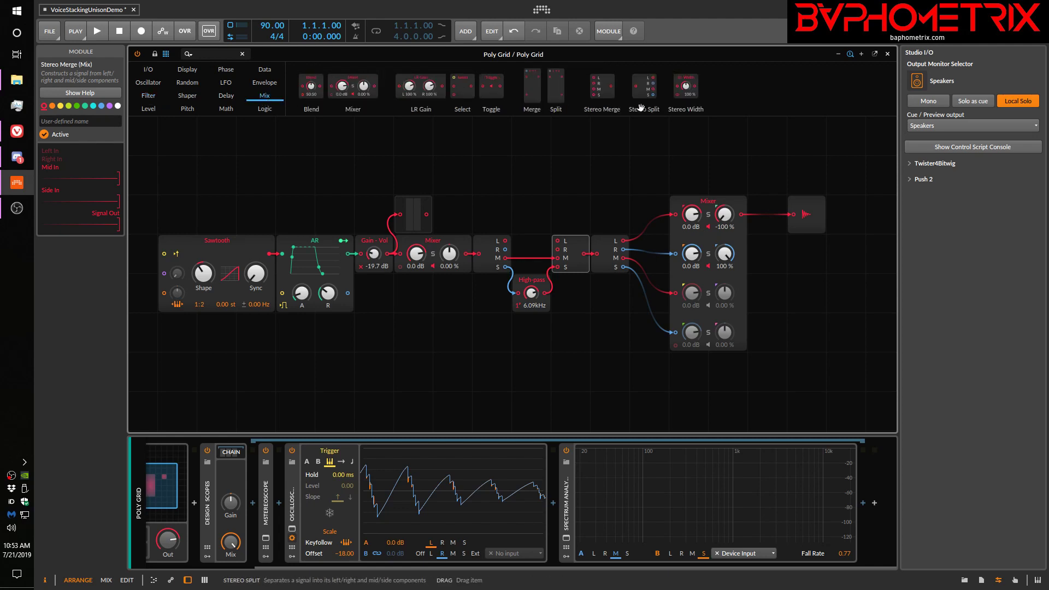